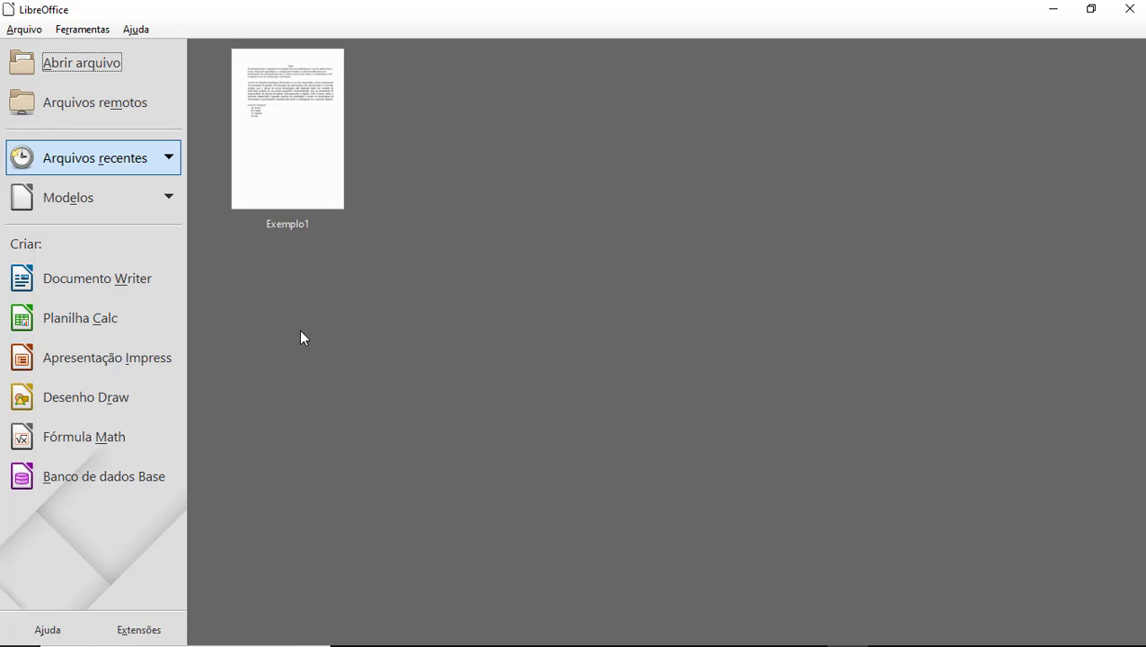
- Create a new blank text document in Writer
left_click(131, 286)
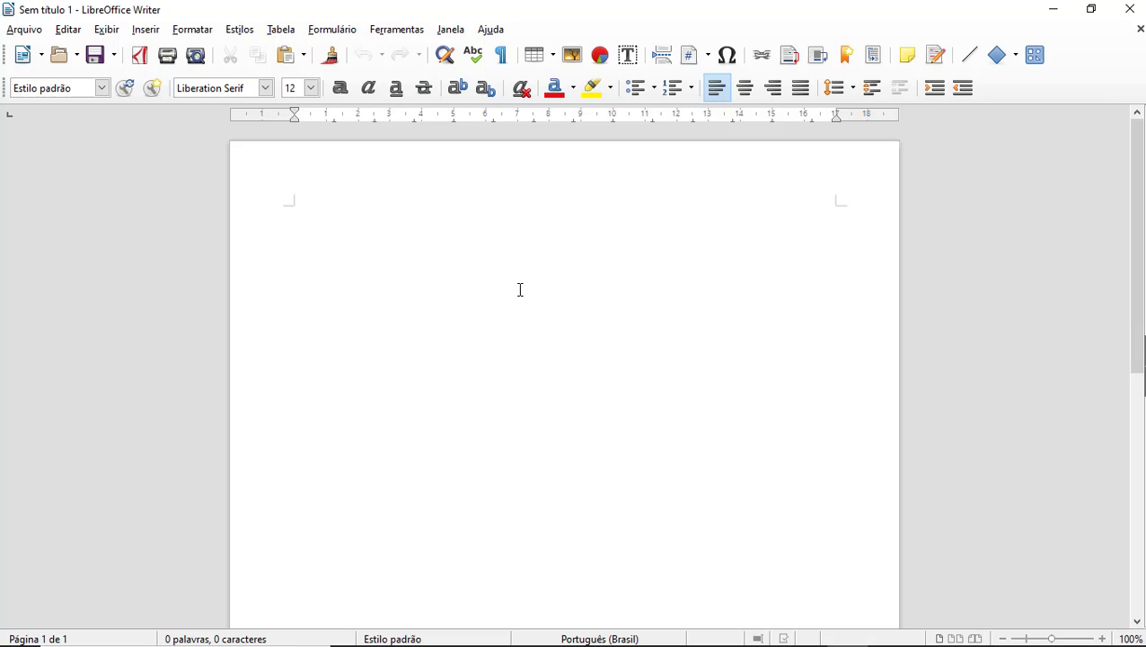
left_click(542, 57)
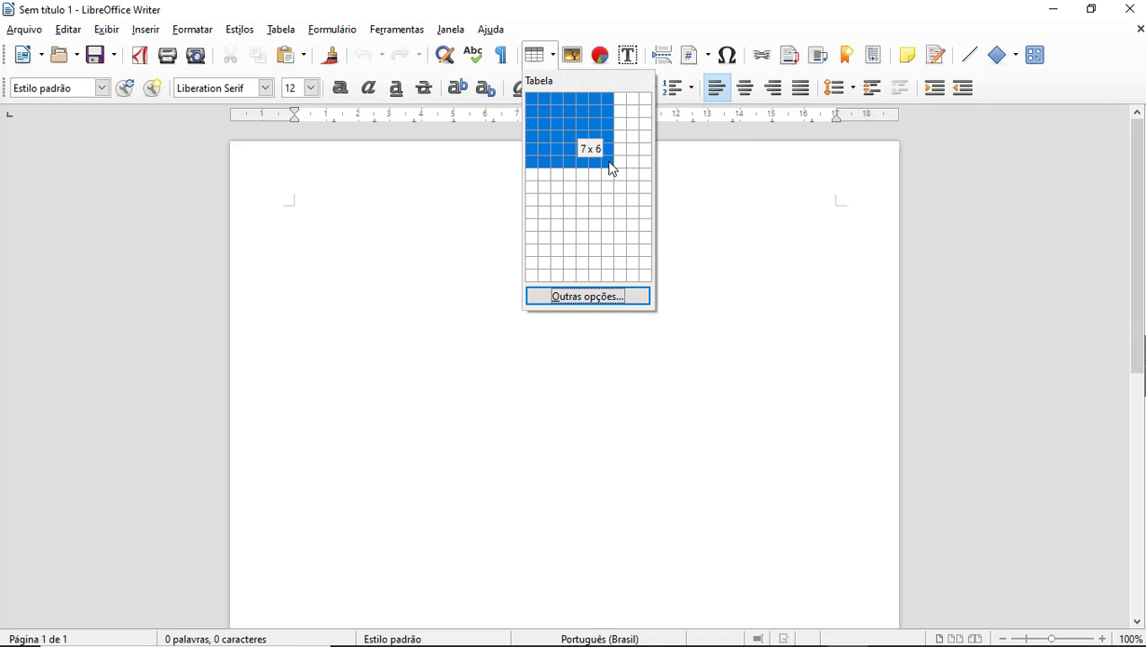
left_click(411, 214)
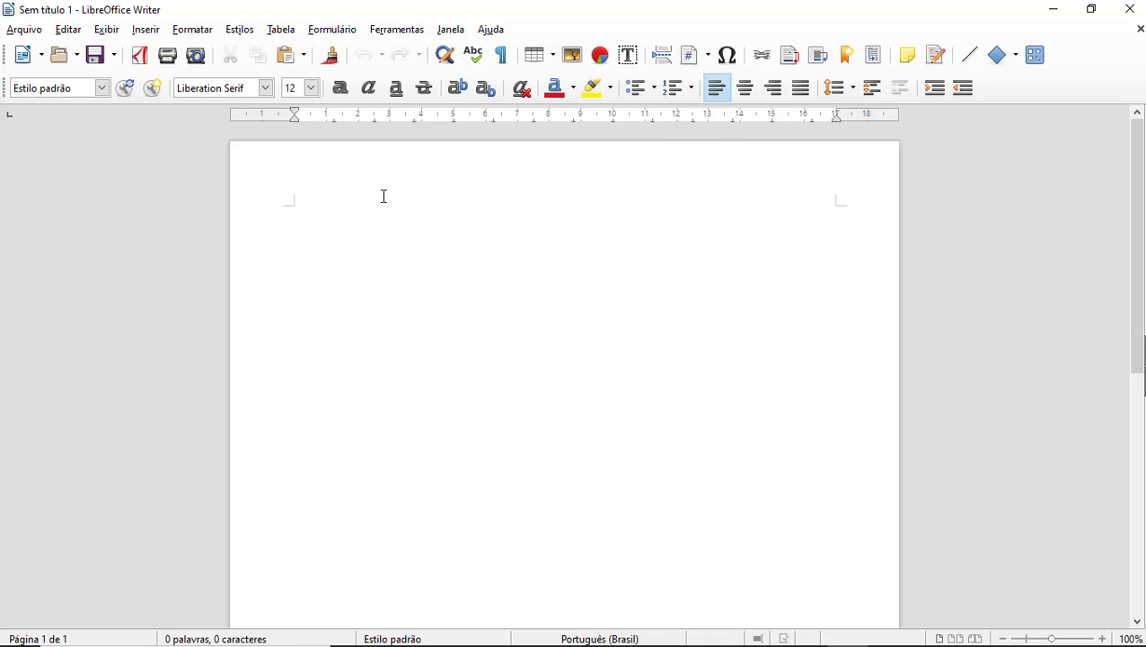
- Insert a bordered table with 5 columns and 7 rows into the blank document
left_click(283, 32)
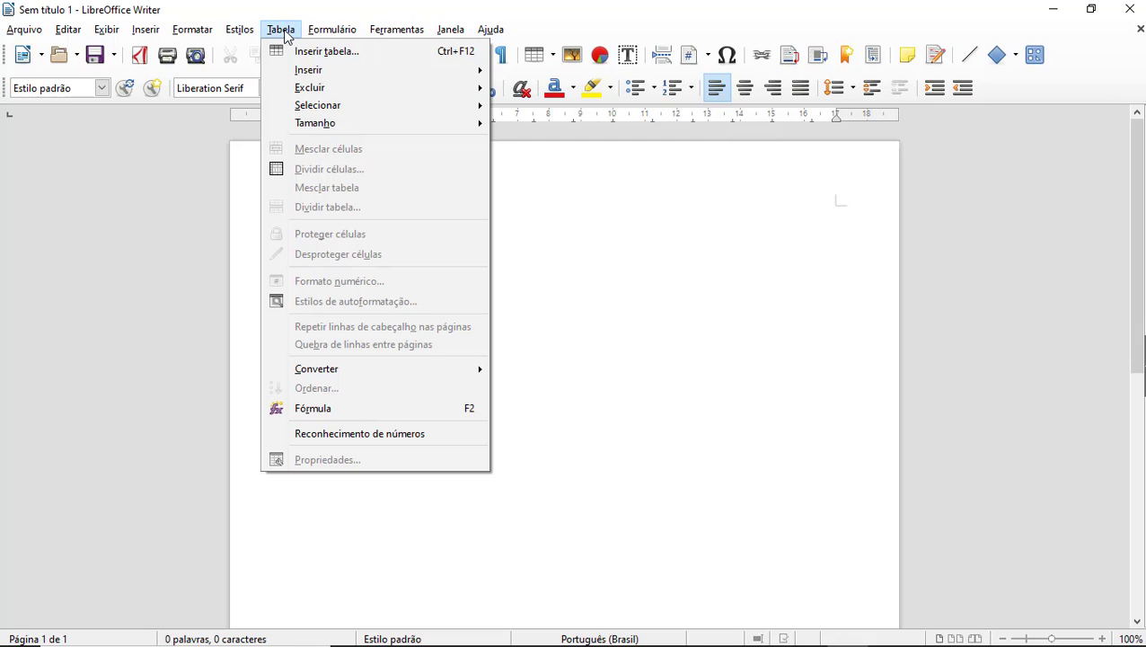
left_click(344, 51)
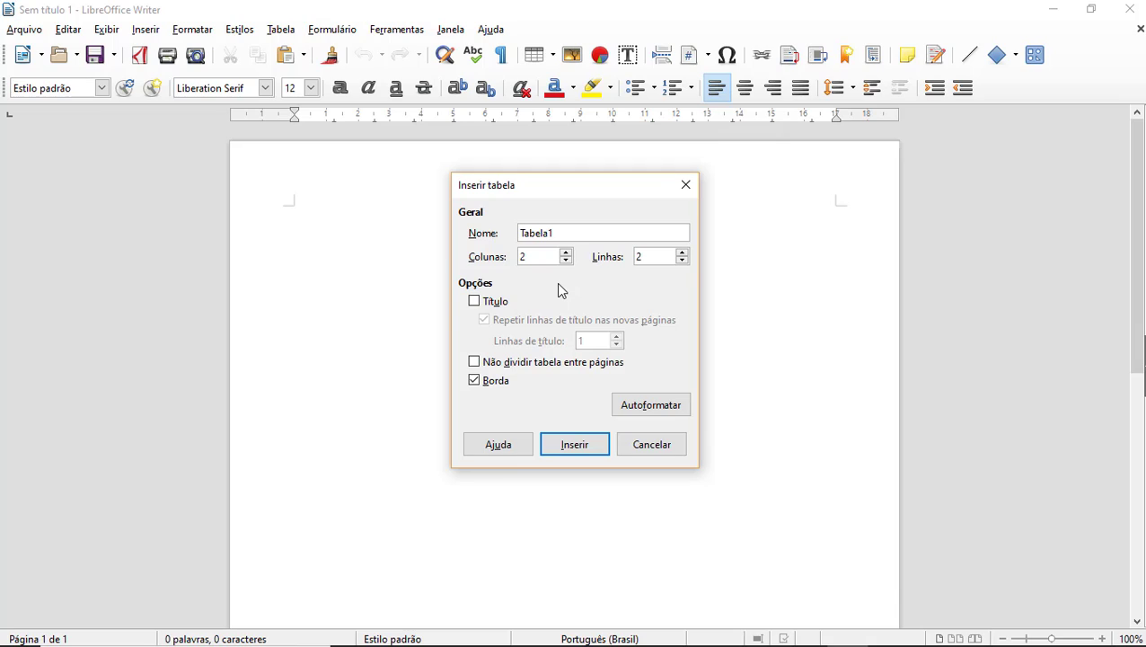
left_click(521, 257)
left_click(647, 254)
double_click(621, 255)
left_click_drag(548, 258, 486, 257)
type("5")
left_click_drag(639, 257, 617, 257)
type("7")
left_click(566, 253)
left_click(566, 253)
left_click(566, 252)
left_click(566, 252)
left_click(565, 252)
left_click(566, 260)
left_click(566, 260)
left_click(566, 260)
left_click(577, 446)
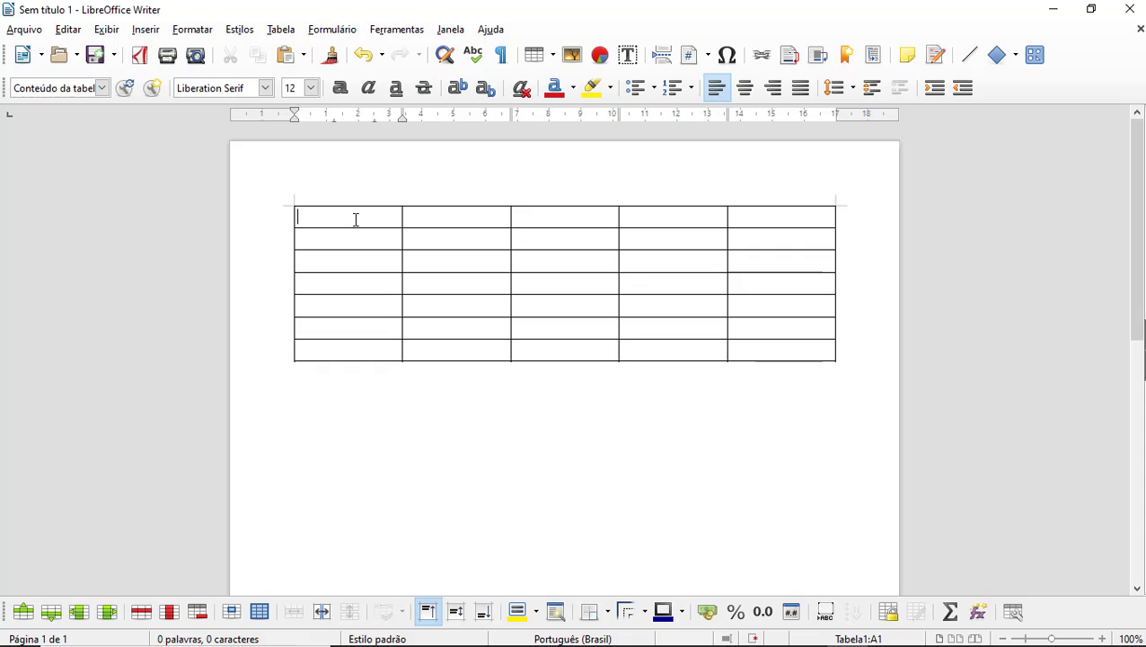
- Enter the headings "Serviços", "Data" and "Qdade." in the first three cells of the table's header row
type("Serviços")
key("Tab")
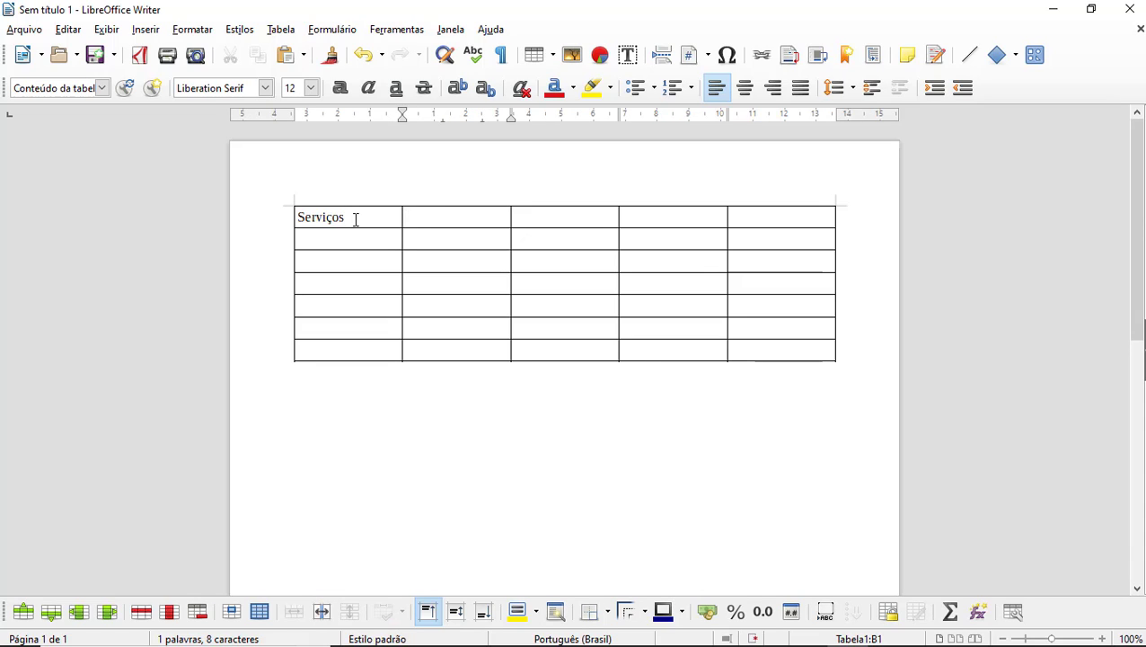
type("Data")
key("Tab")
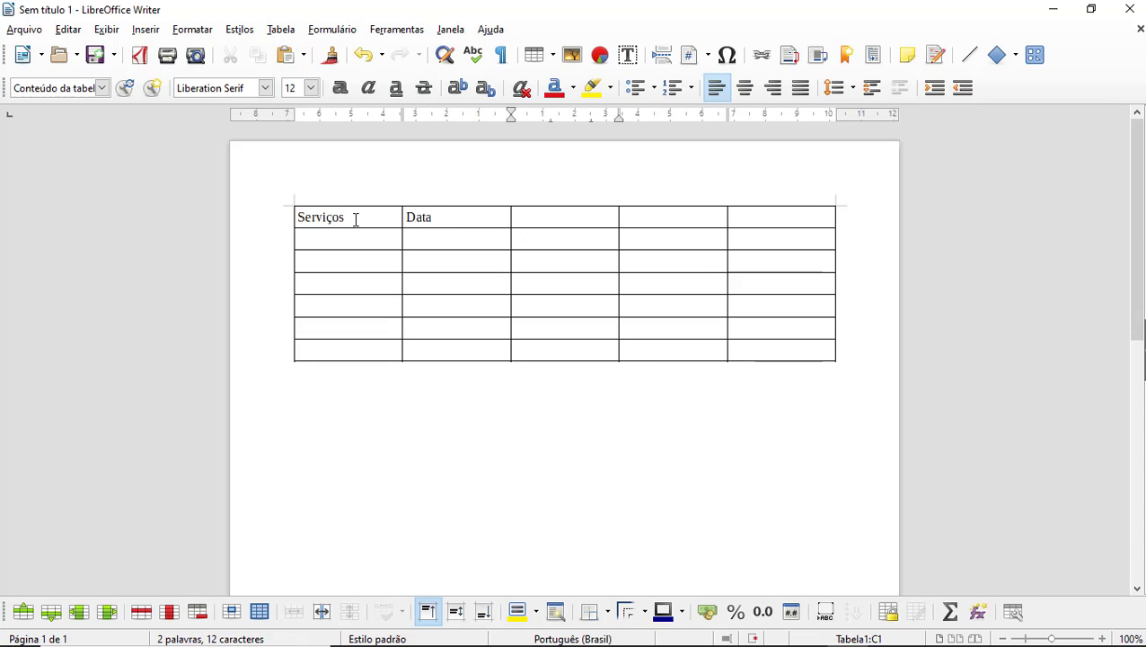
type("Qdade.")
key("Tab")
- Enter the headings "Preço Unitário" and "Preço Total" in the last two cells of the header row
type("Preço ")
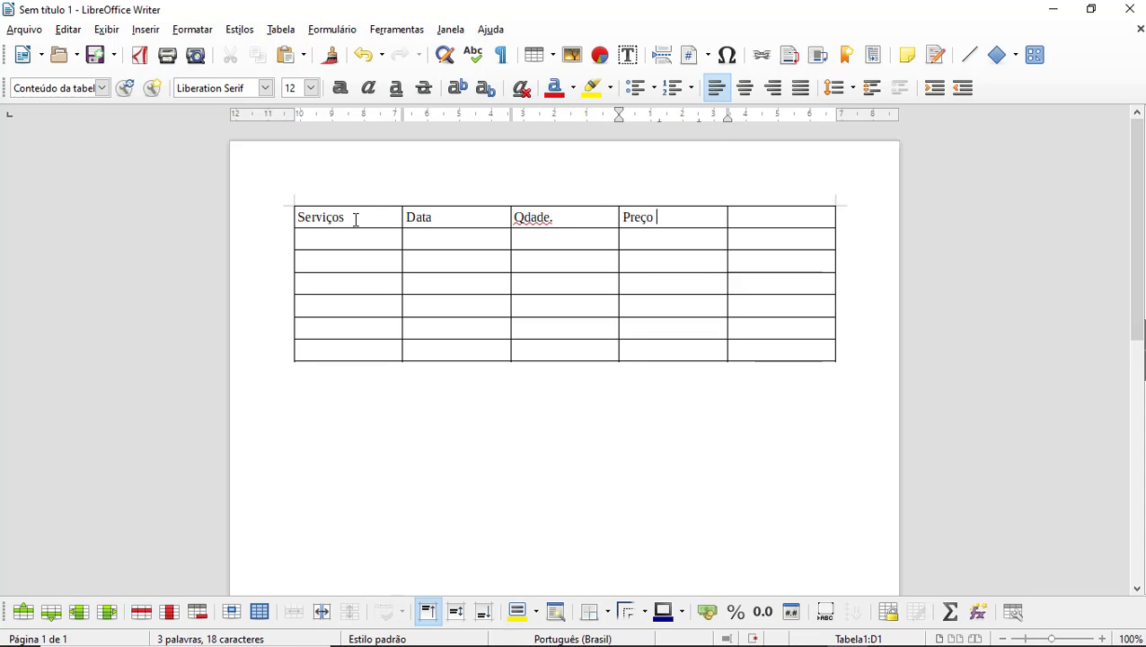
type("Unitáio")
key("BackSpace")
key("BackSpace")
type("roi")
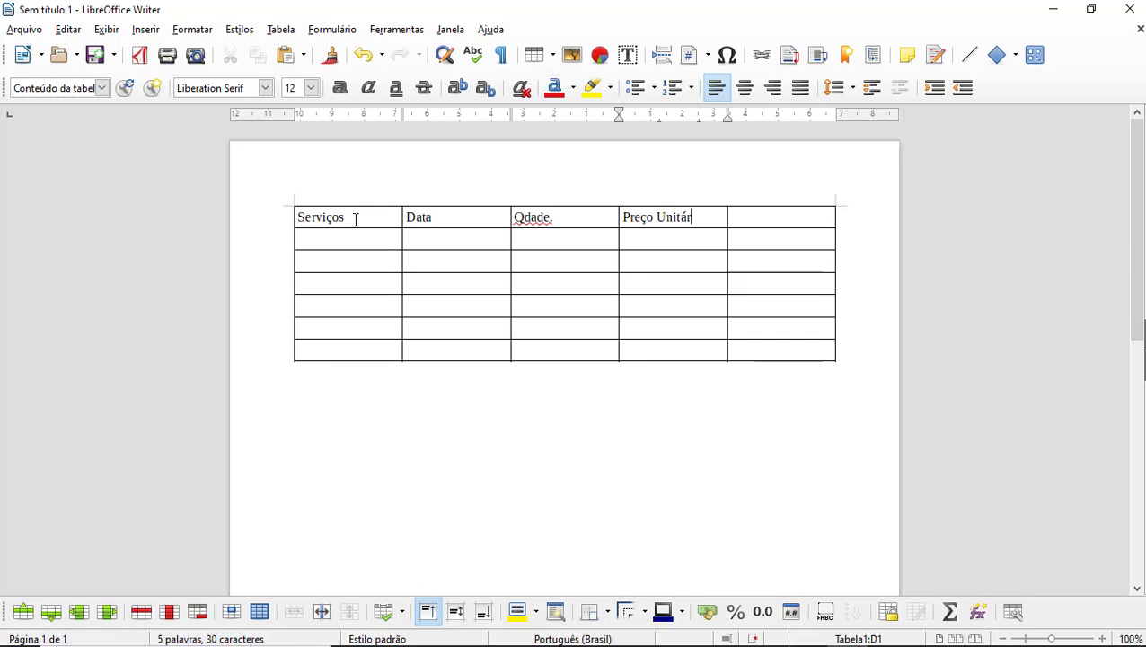
key("BackSpace")
key("BackSpace")
type("io")
key("Tab")
type("Preço")
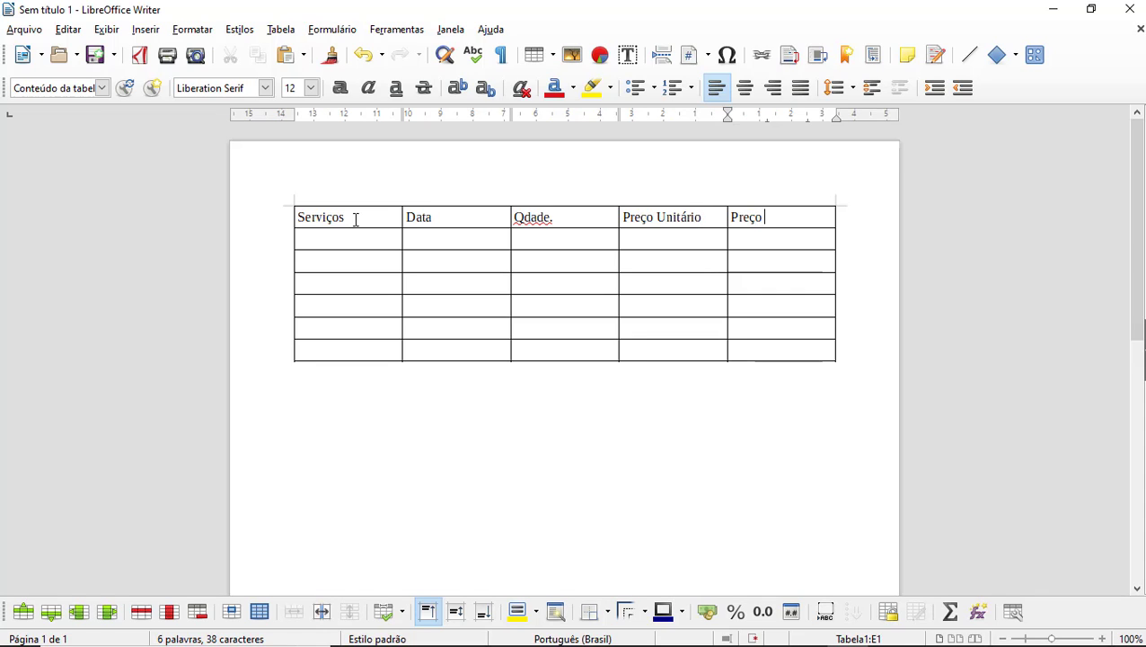
type(" Total")
- Fill the Serviços column with Energia Elétrica, Água, Telefone Fixo e Internet, Telefone Celular and Supermercado, one per row
left_click(346, 245)
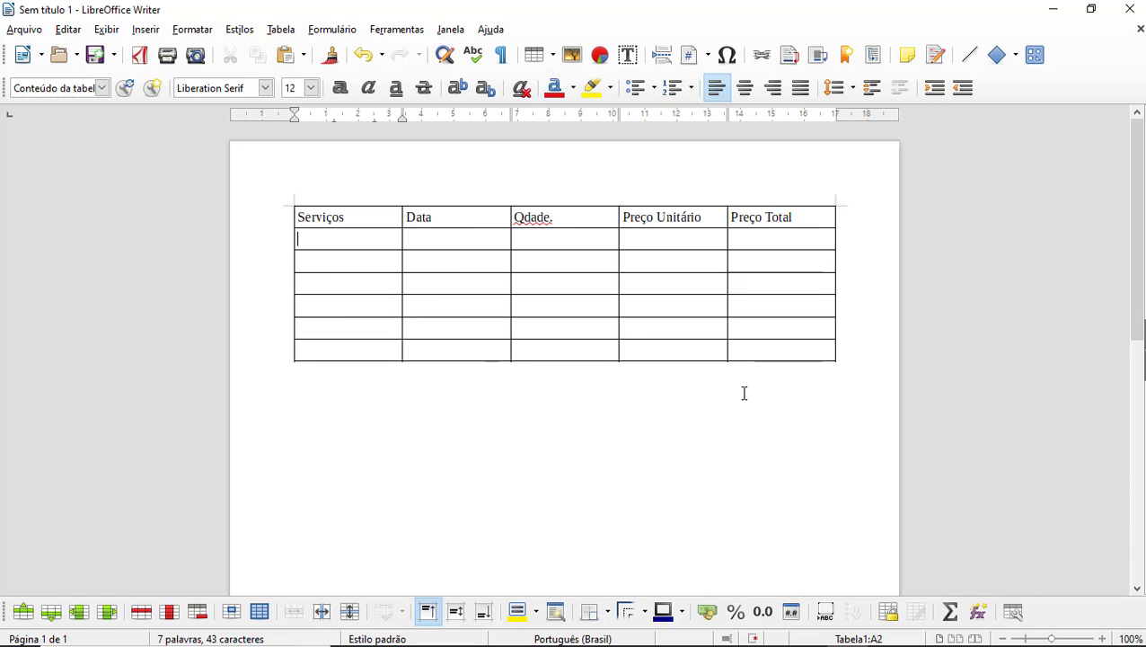
type("E")
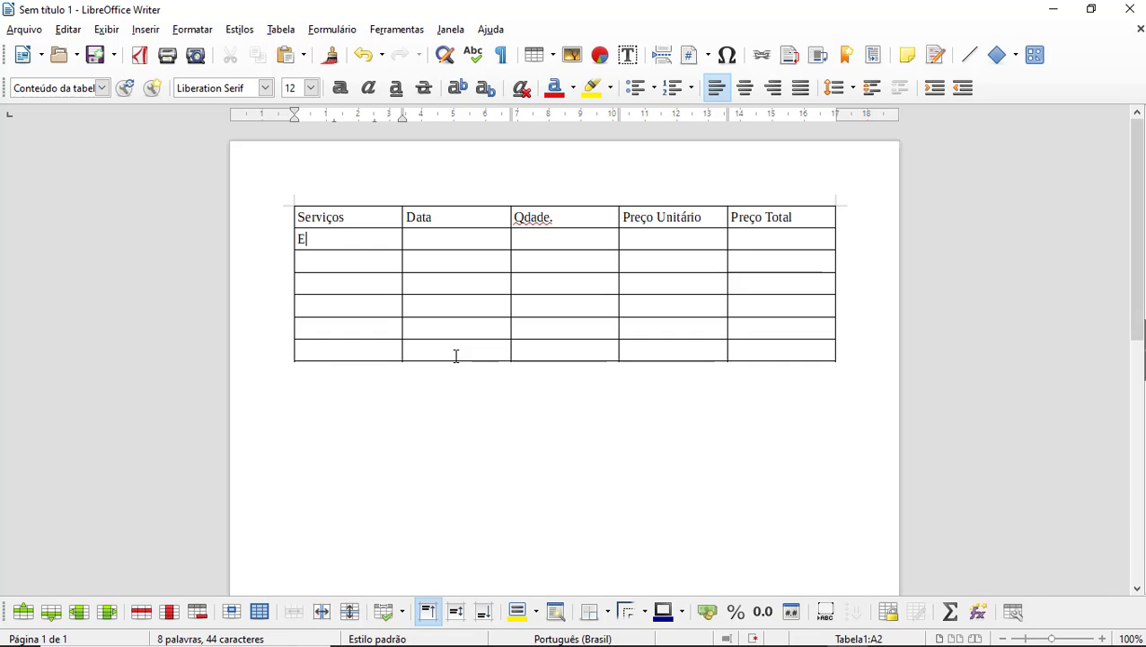
type("nergia Elétrica")
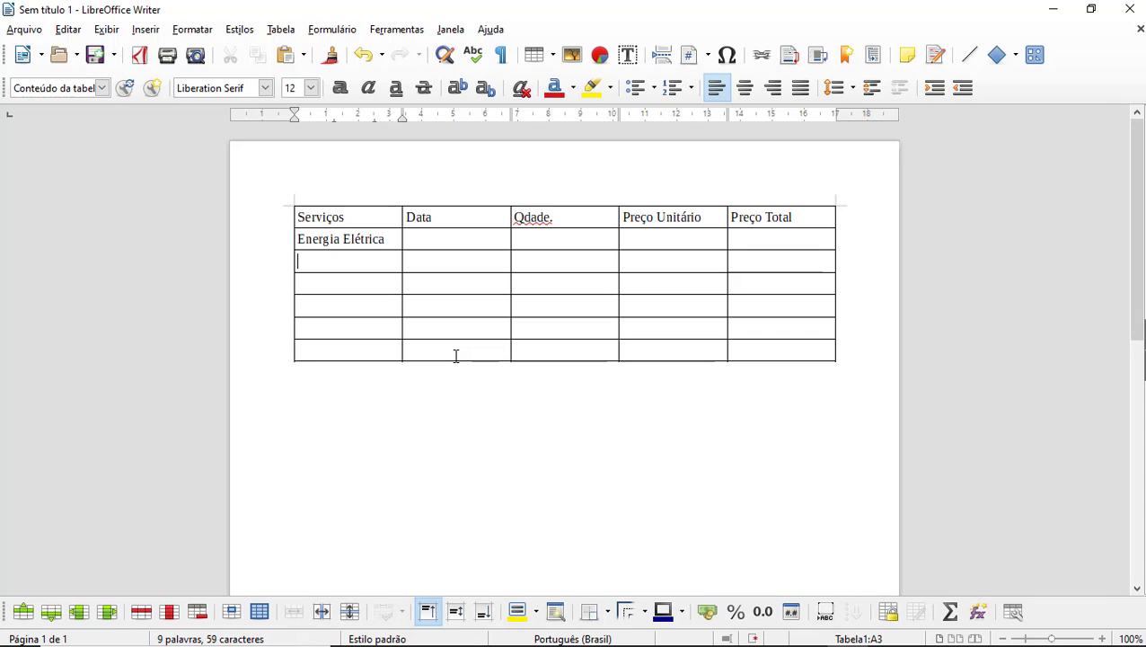
type("Água")
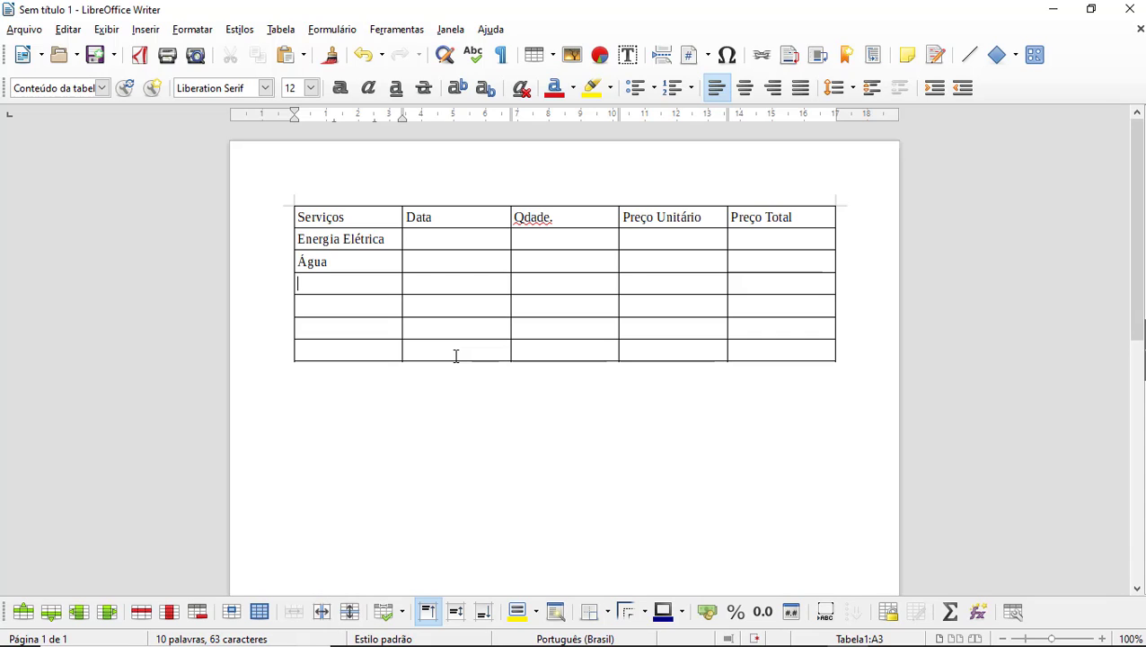
type("Telefone Fixo e Inte")
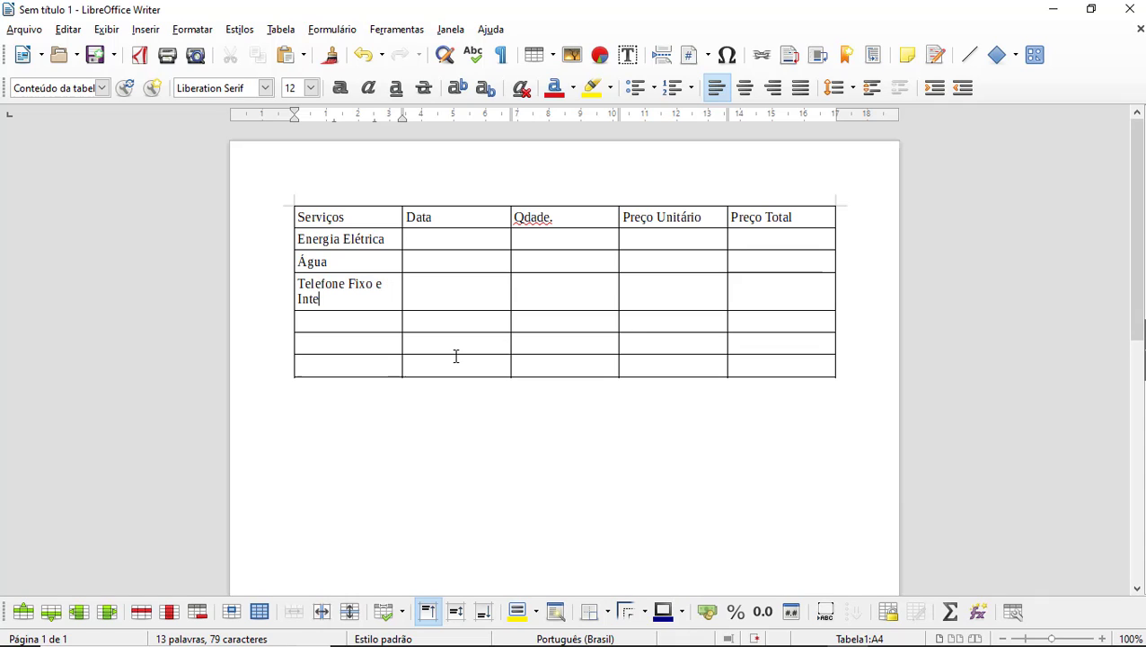
type("rnet")
key("Down")
type("Telefone ")
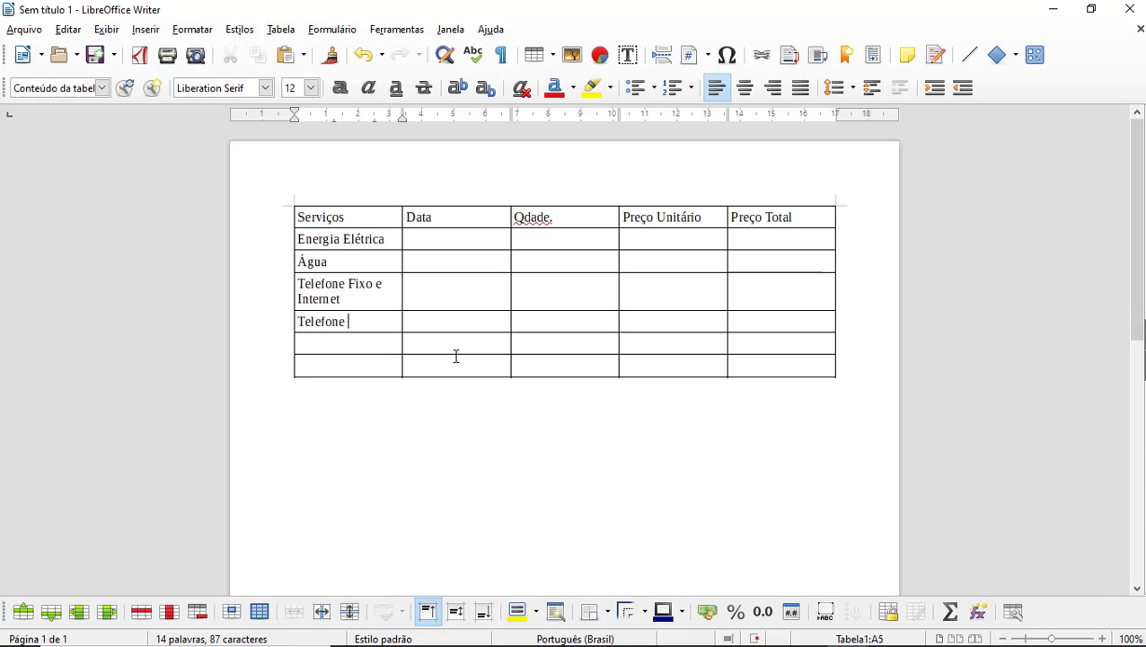
type("Celular")
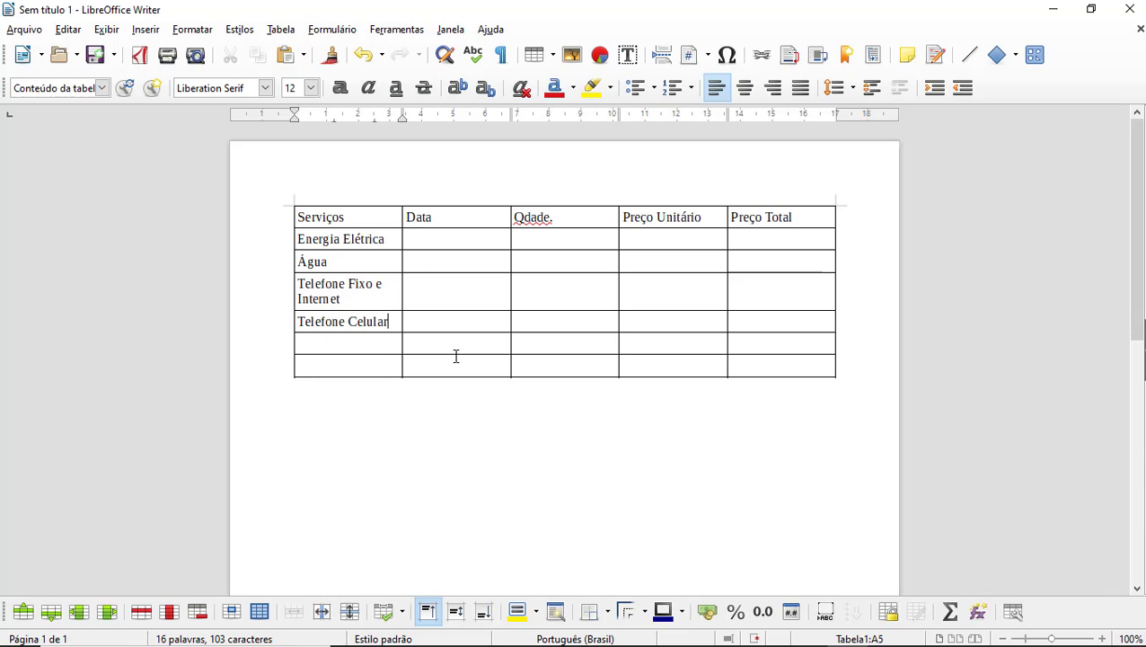
type("Supermerca")
type("do")
- Fill the Data column for the first four services with 01/03/2018, 02/03/2018, 05/03/2018 and 04/03/2018
key("Tab")
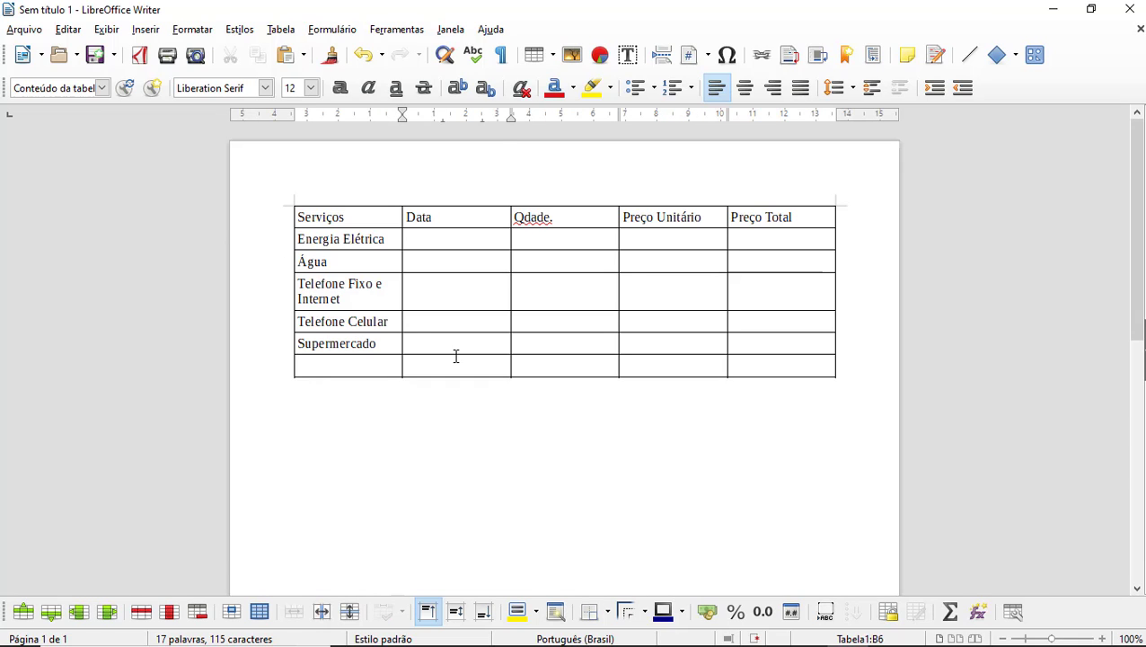
key("Up")
key("Up")
key("Up")
key("Up")
type("01/03/2018")
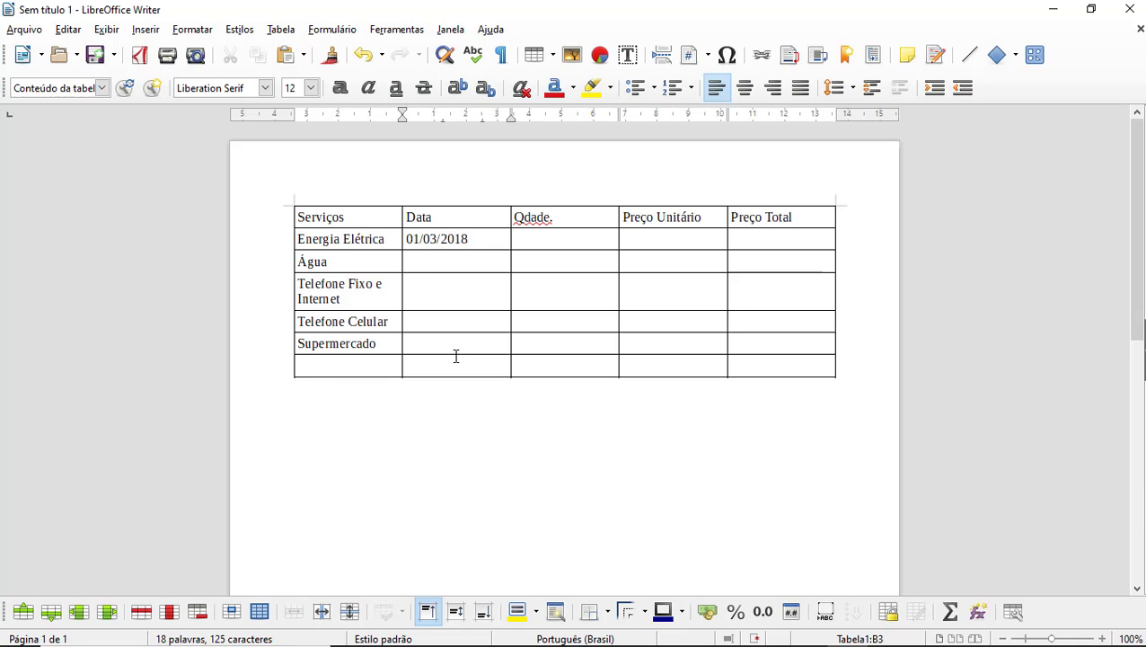
type("02/03/2018")
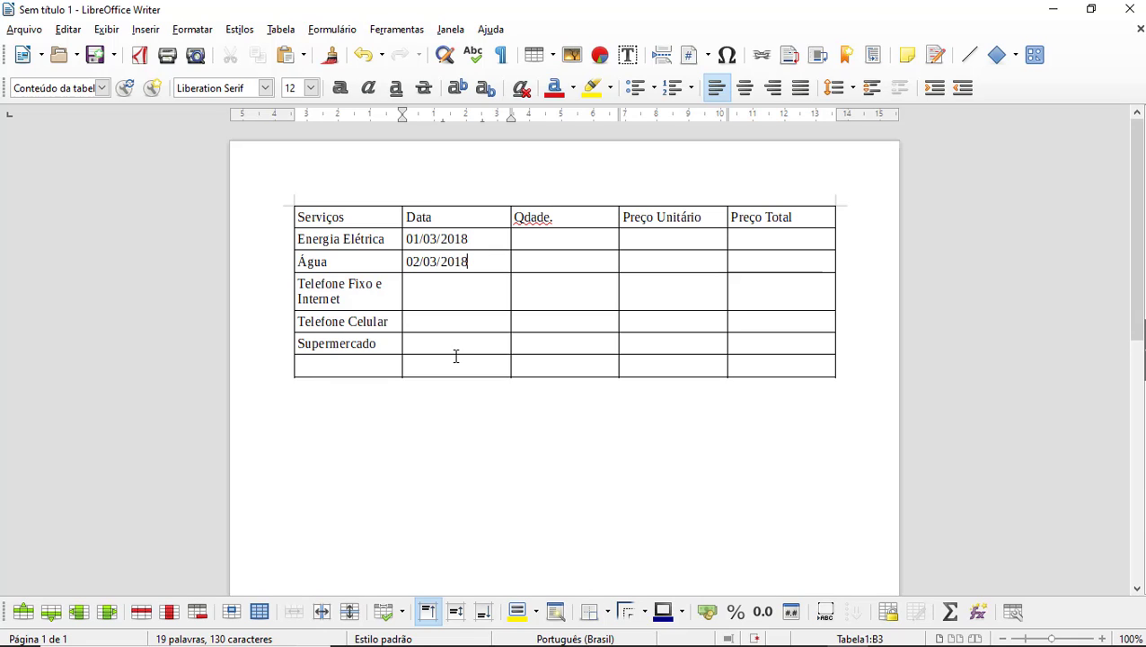
key("Down")
type("05/03/2018")
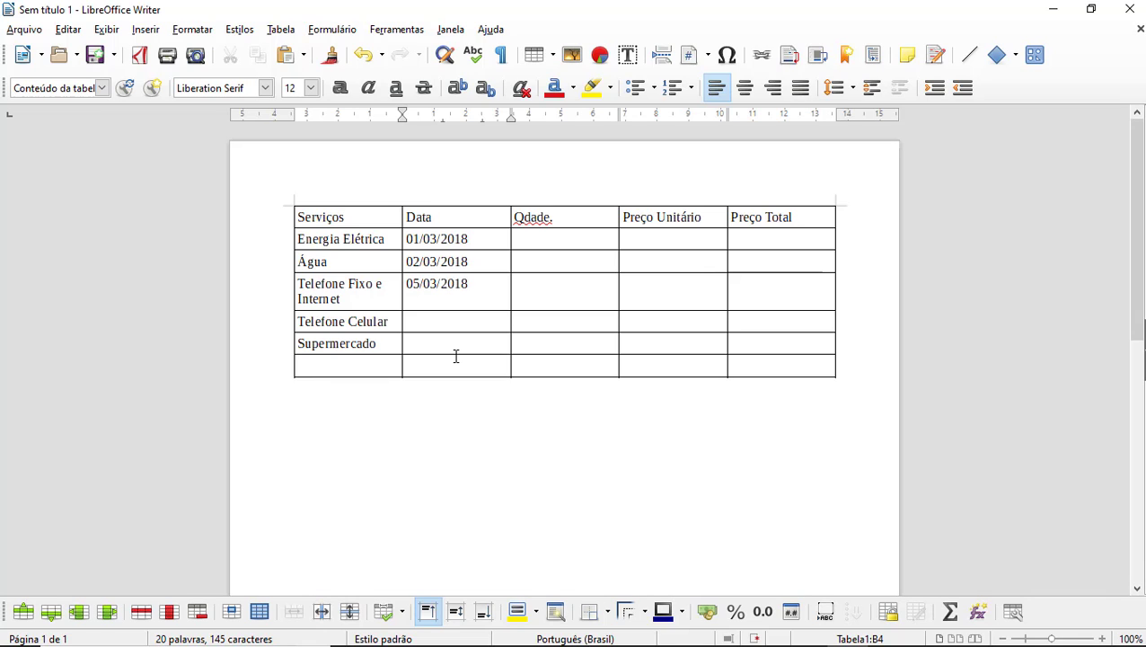
type("04/03/2018")
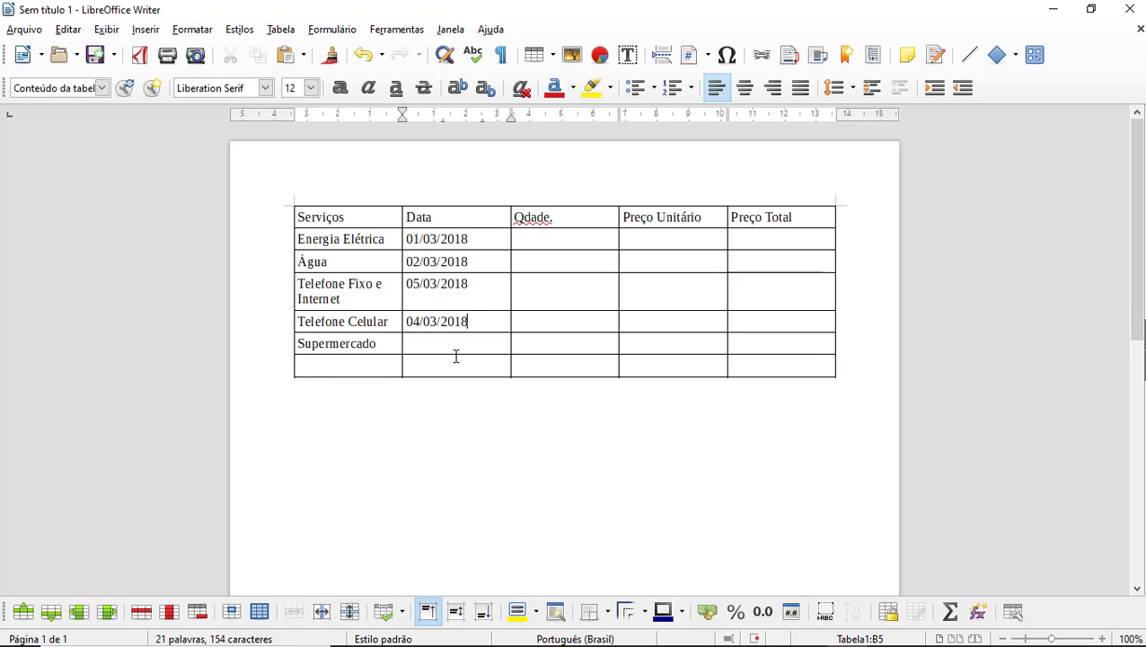
- Copy the date 04/03/2018 from the Telefone Celular row and paste it into the Supermercado row's Data cell
key("Down")
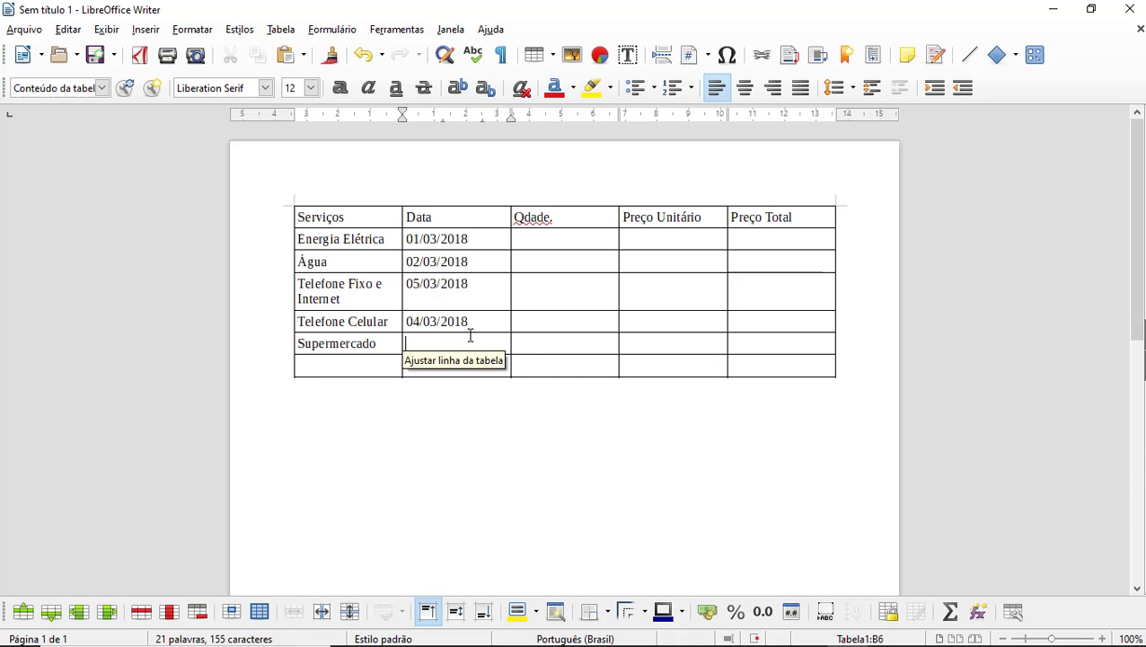
left_click_drag(469, 323, 407, 320)
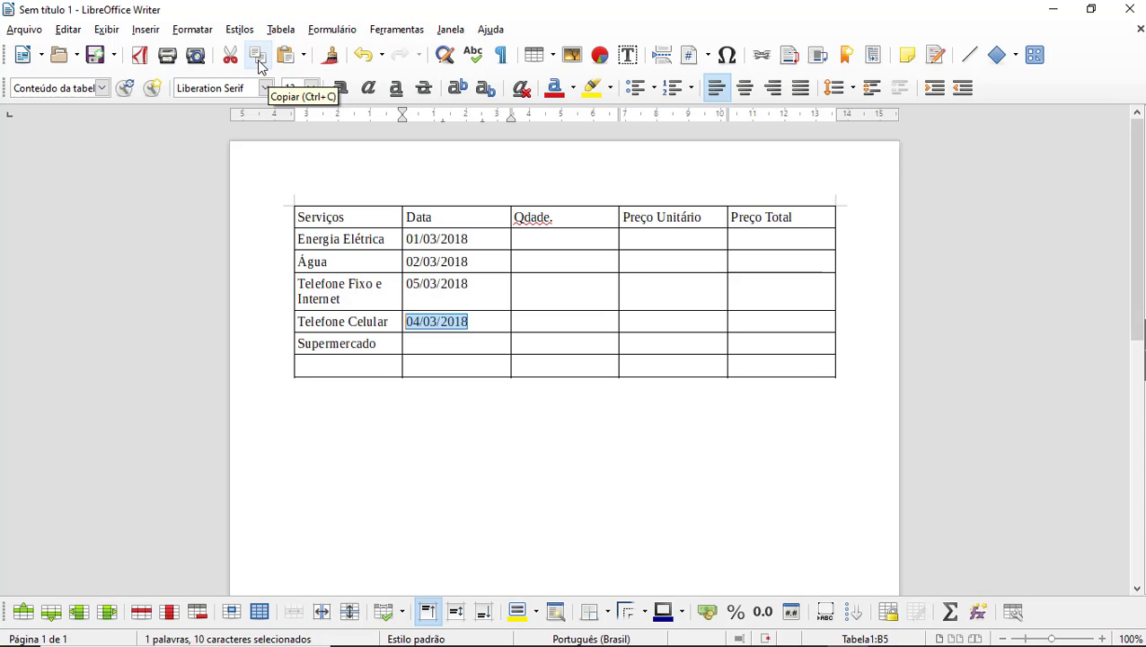
right_click(429, 322)
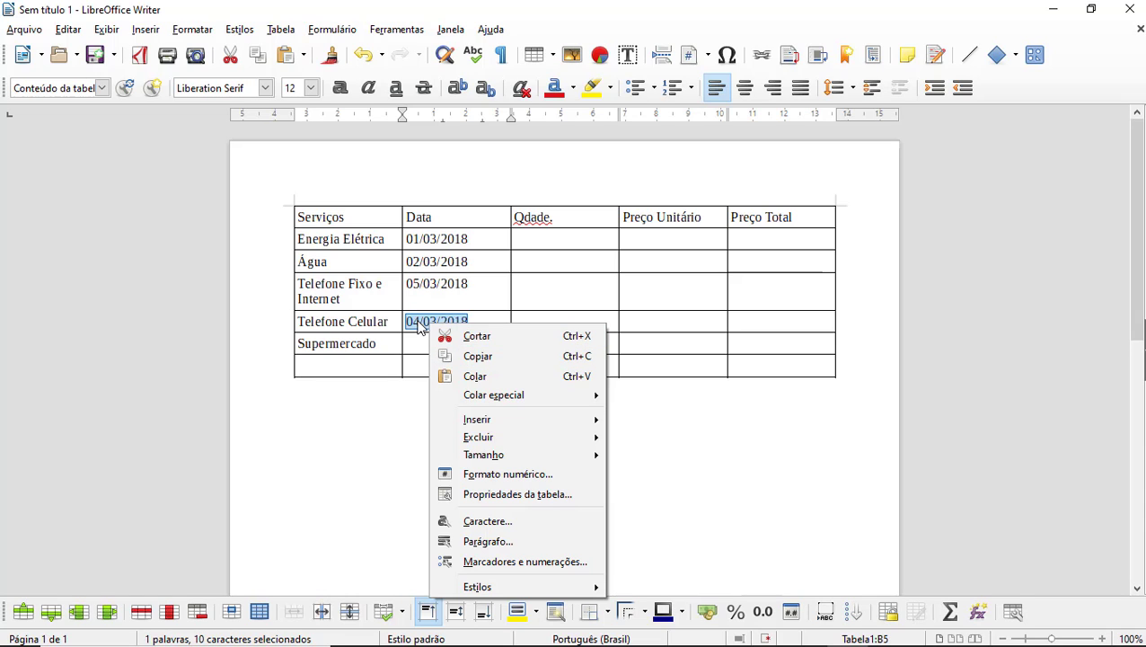
left_click(474, 356)
left_click(432, 345)
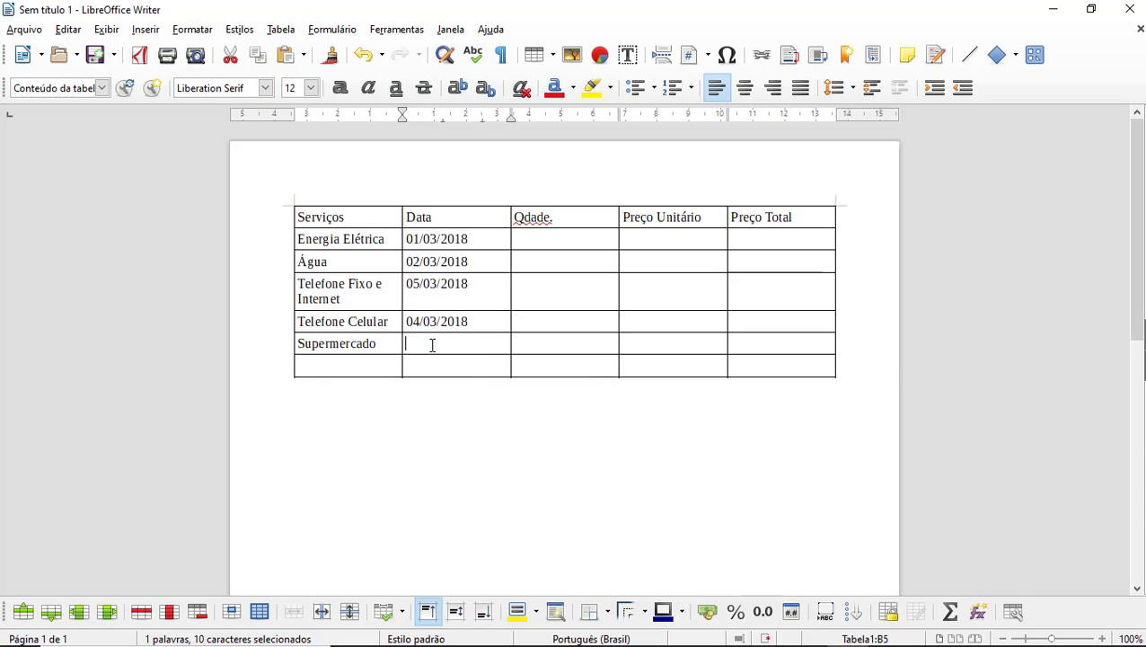
right_click(432, 345)
left_click(467, 397)
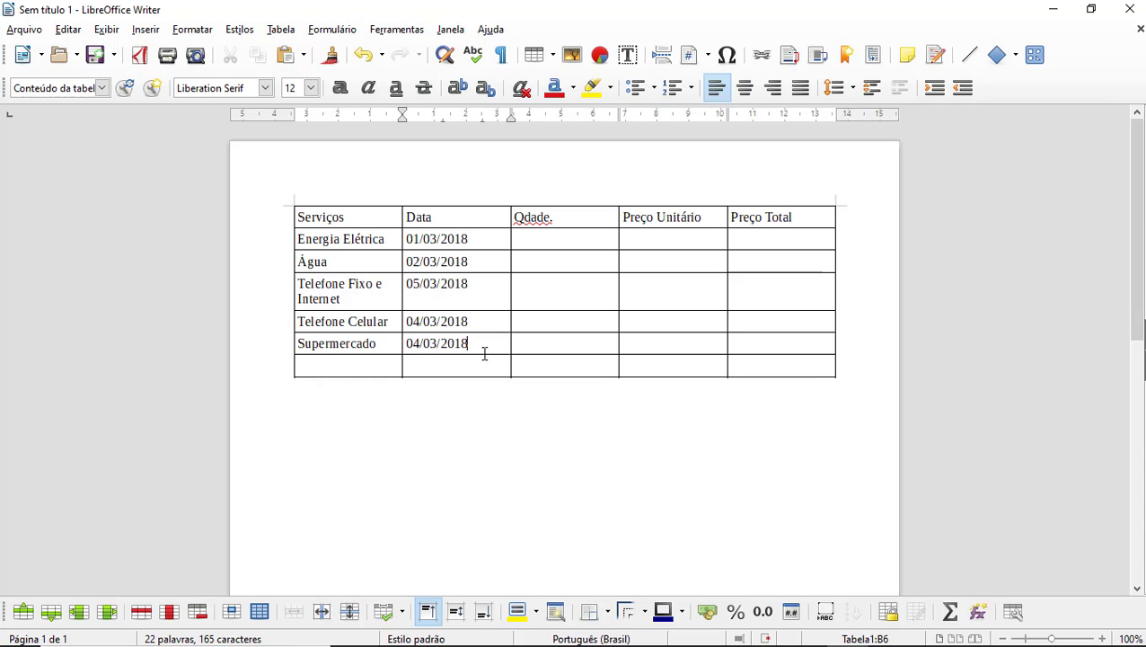
- Enter a quantity of 1 in the Qdade. column for each of the five services
left_click(540, 242)
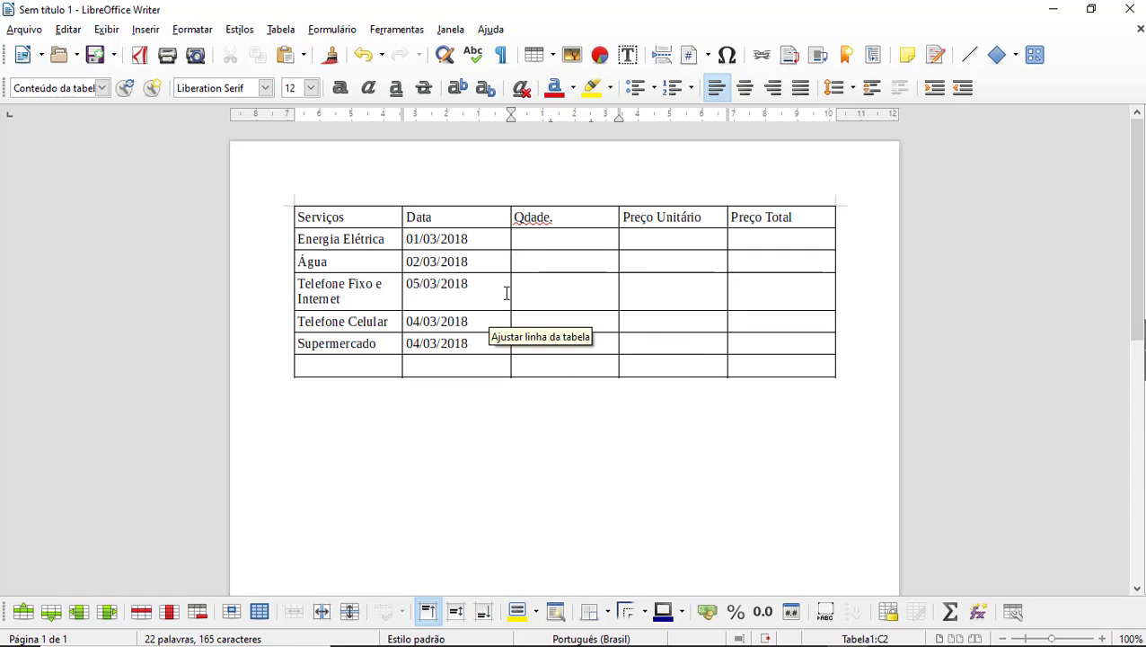
type("1")
key("Down")
type("1")
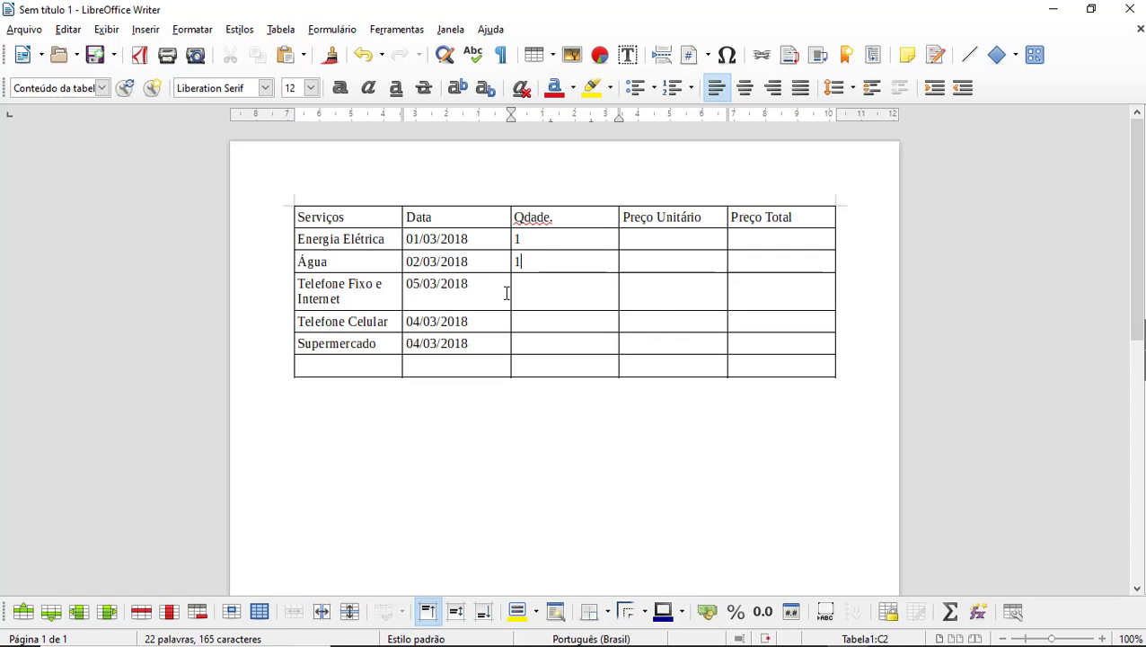
key("Down")
type("1")
key("Down")
type("1")
key("Down")
type("1")
- Fill the Preço Unitário column with 95, 45, 110, 50 and 350 for the five services, from Energia Elétrica down to Supermercado
key("Tab")
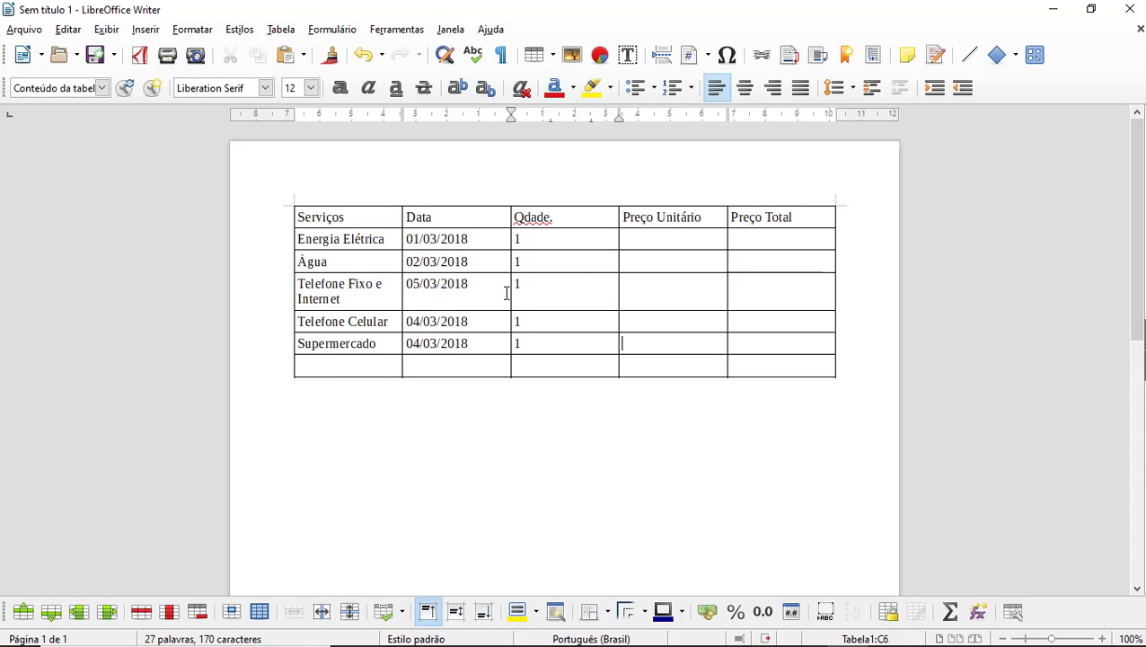
key("Up")
key("Up")
key("Up")
key("Up")
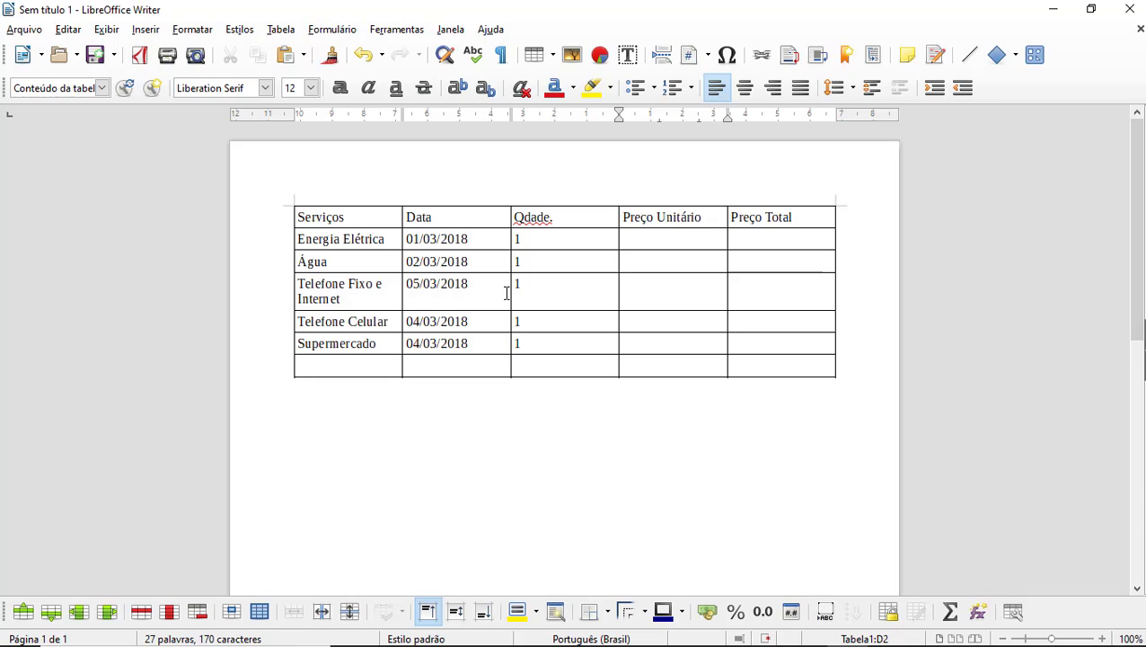
type("95")
key("Down")
type("45")
type("110")
key("Down")
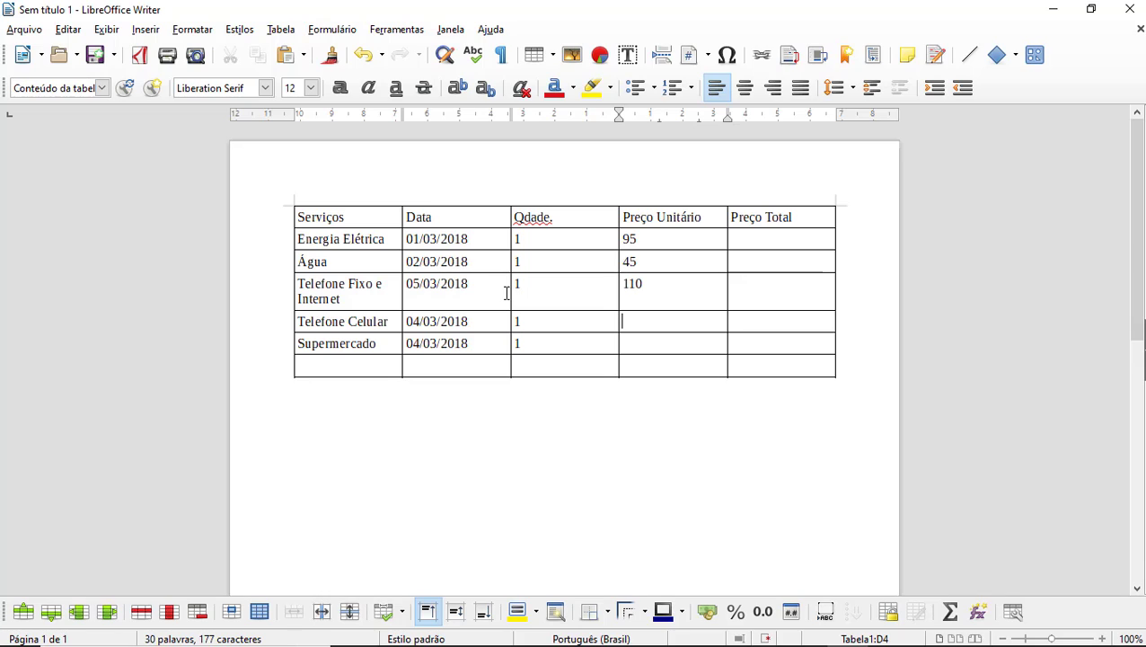
type("50")
left_click(670, 346)
type("350")
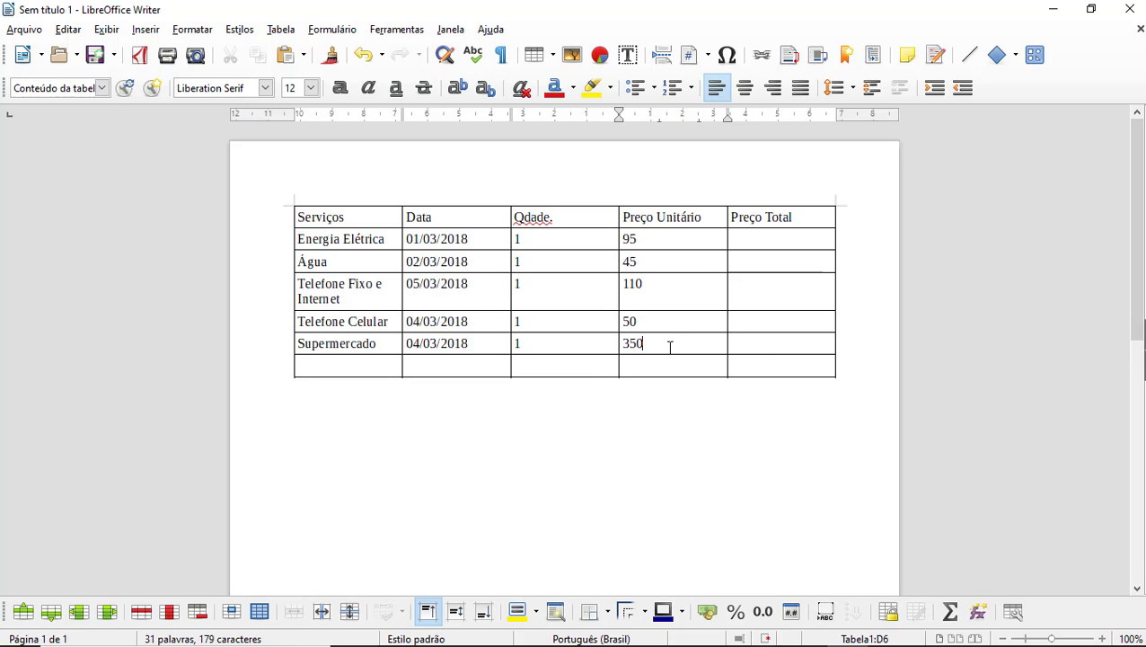
left_click(772, 239)
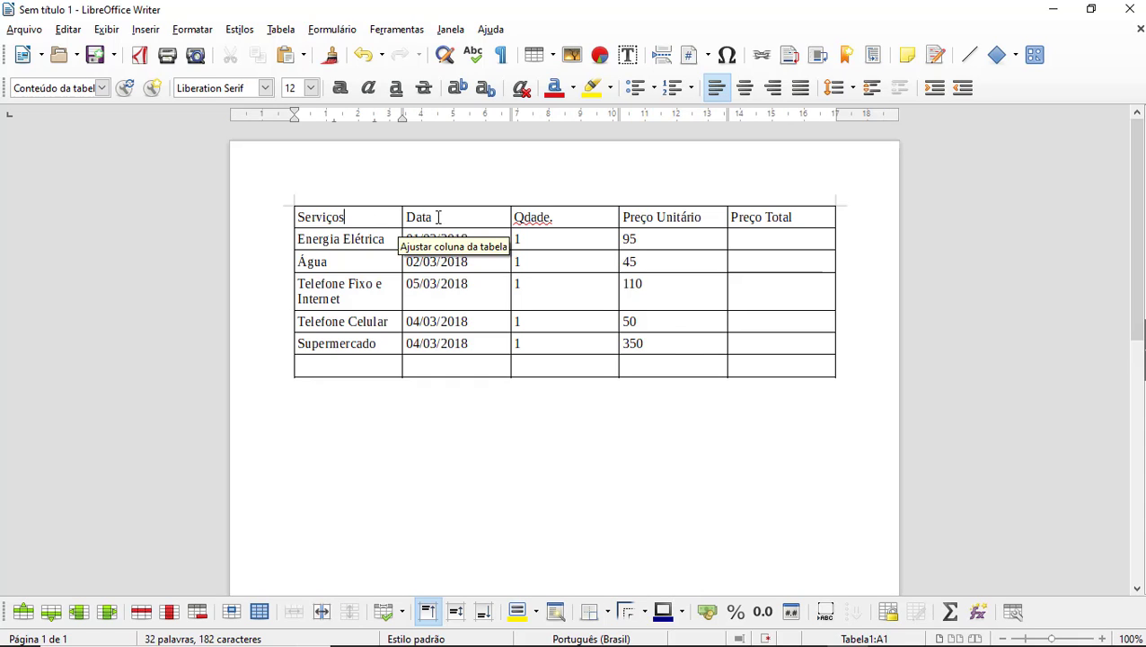
- Make all the column titles in the table's header row bold and centre them horizontally
left_click(678, 237)
left_click(665, 255)
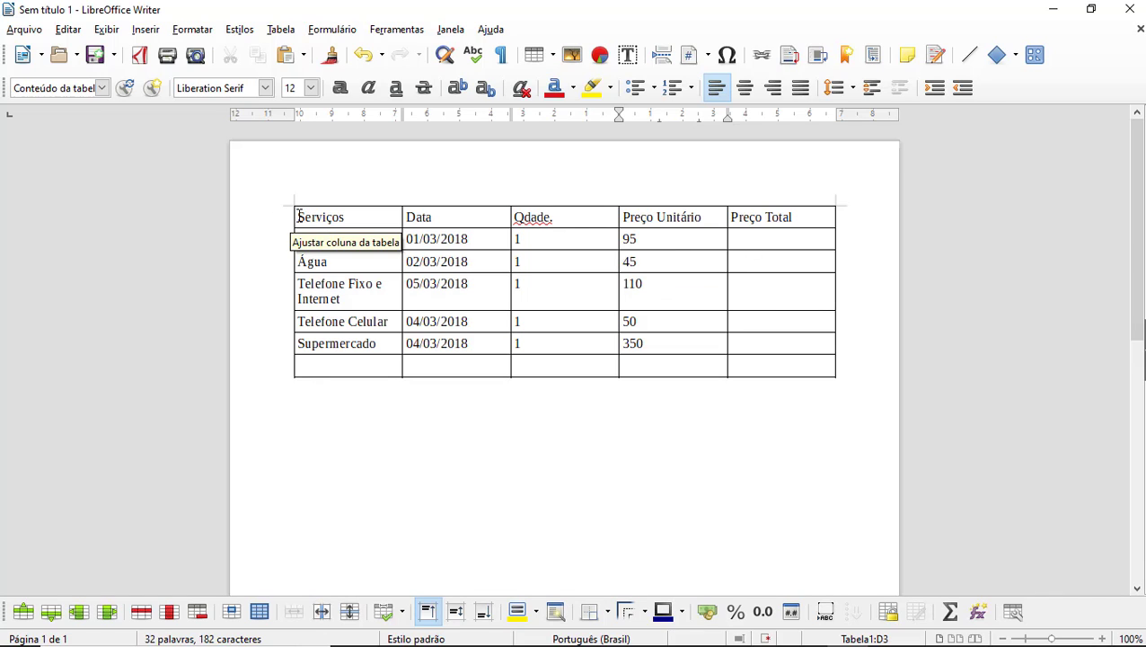
left_click_drag(296, 216, 354, 215)
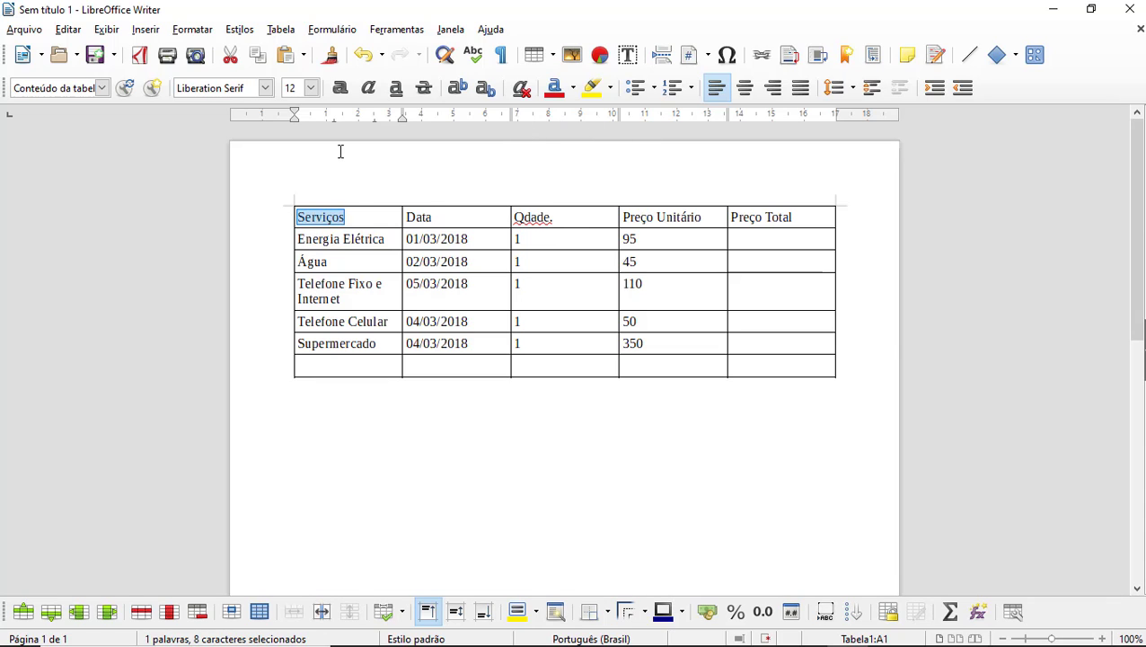
left_click(340, 92)
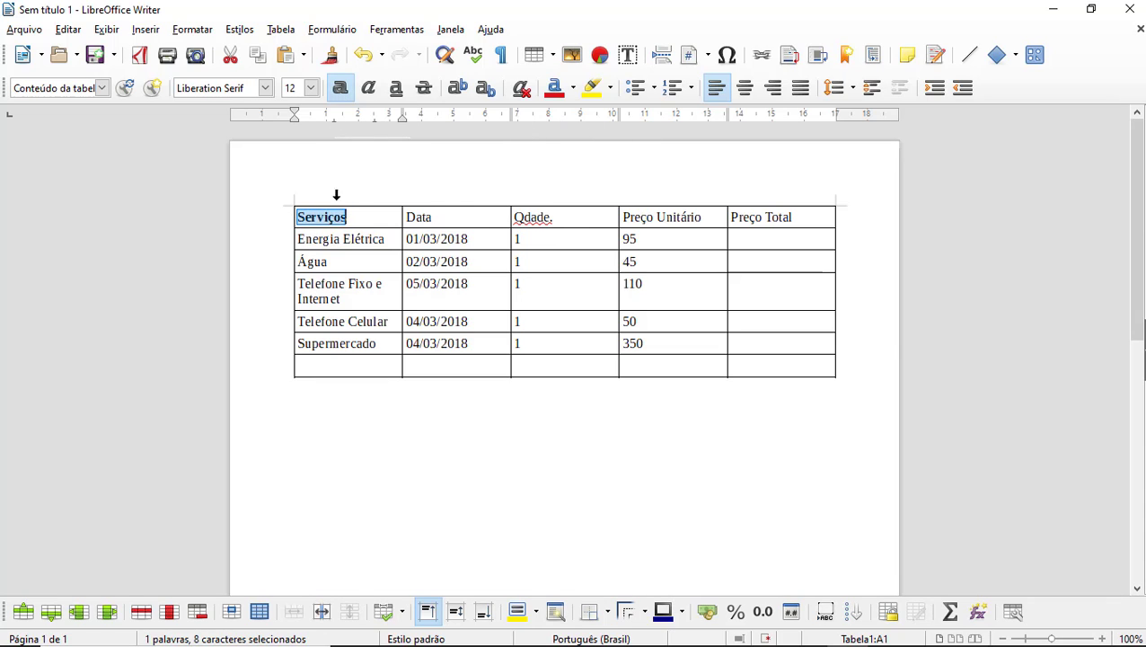
left_click(333, 239)
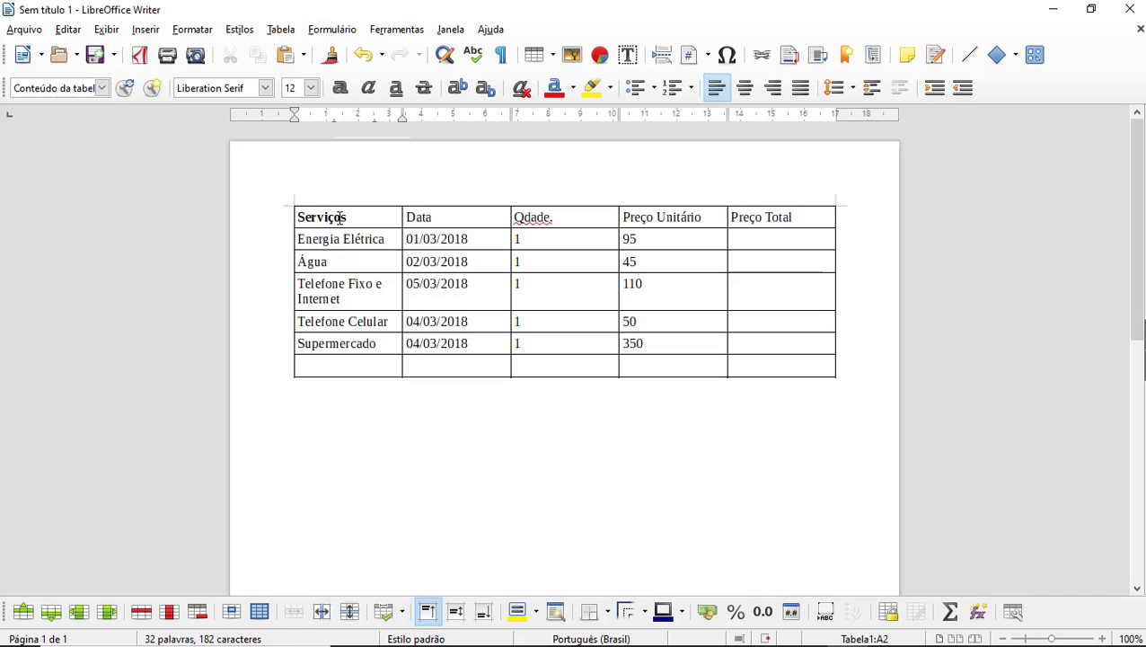
left_click(285, 216)
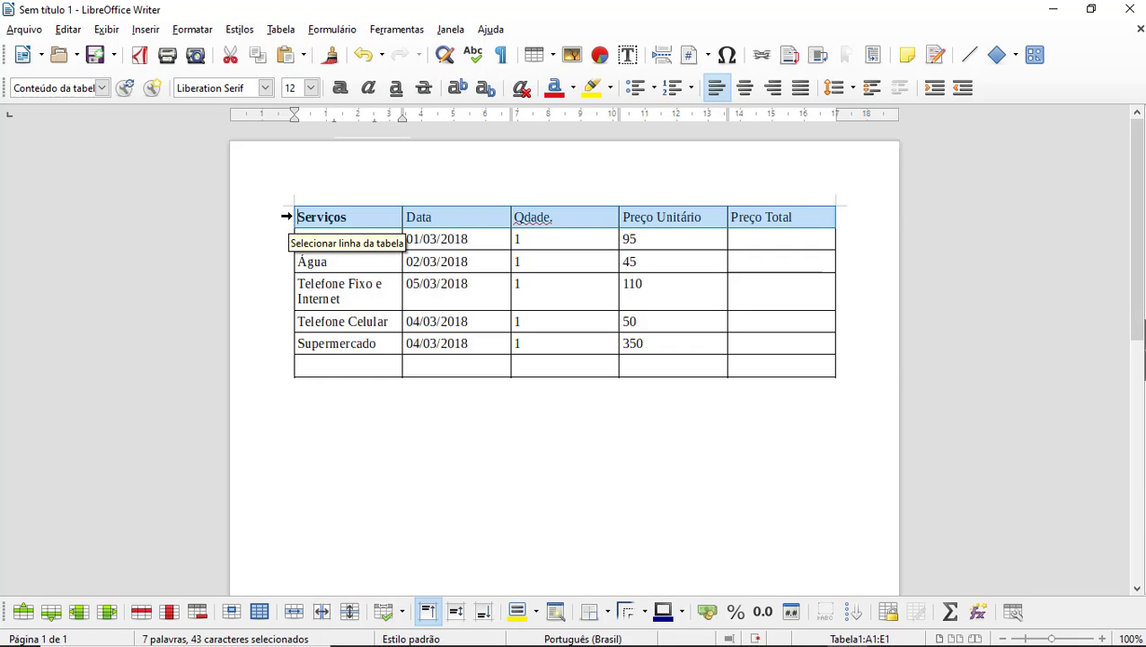
left_click(340, 89)
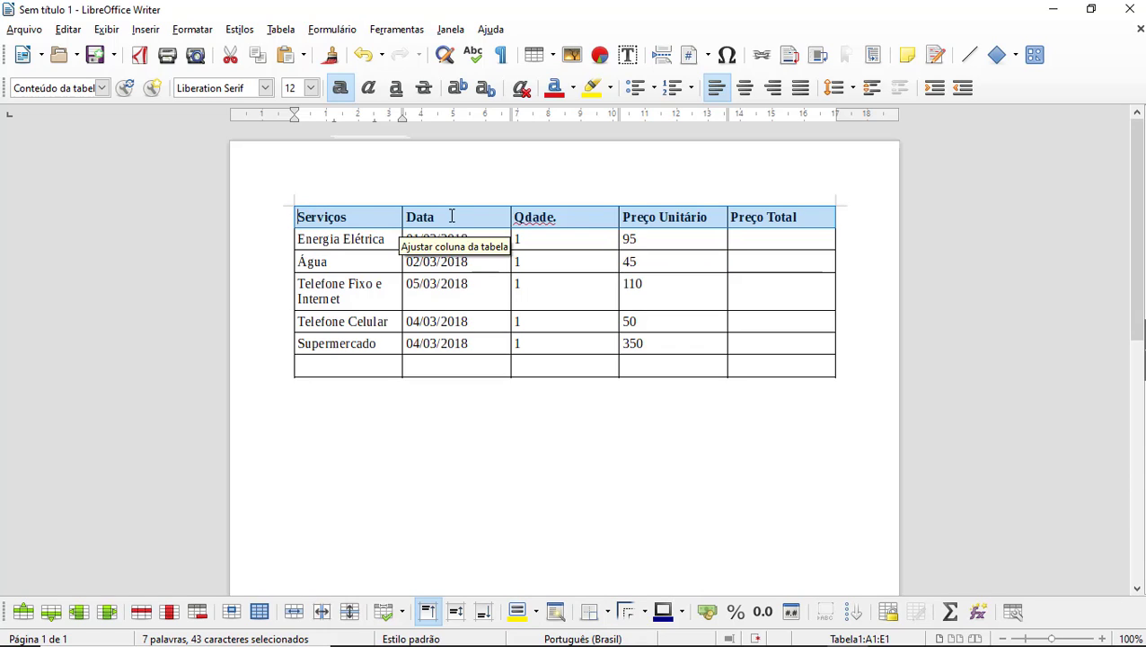
left_click(744, 90)
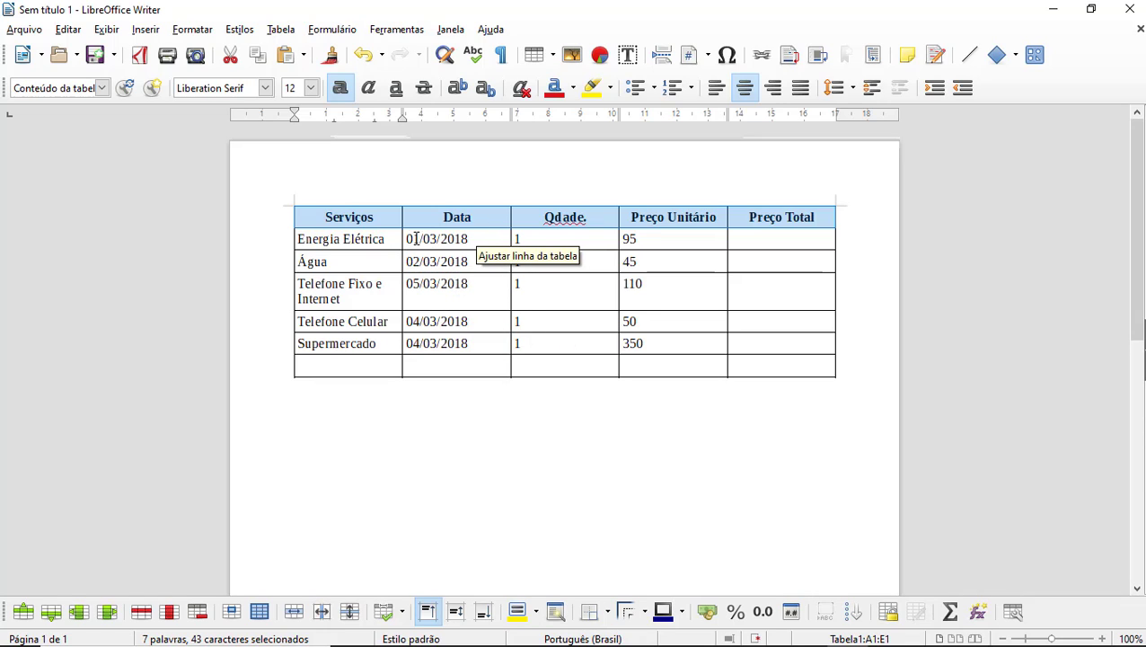
- Centre the Data, Qdade. and Preço Unitário entries horizontally for all five services
left_click_drag(406, 237, 468, 238)
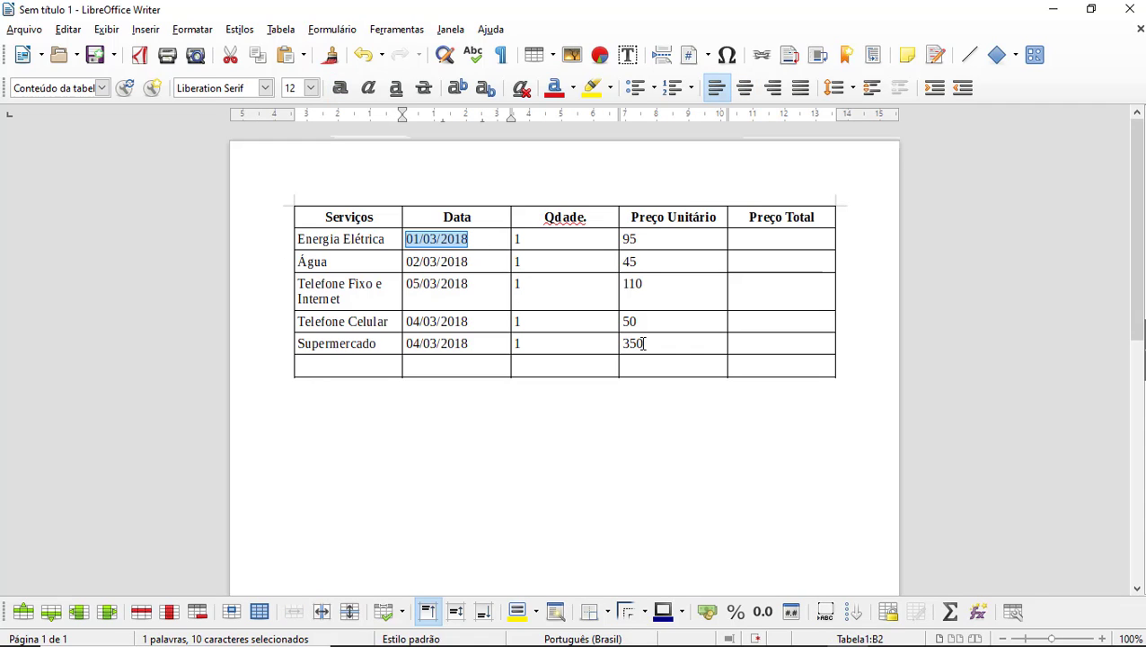
left_click(451, 261)
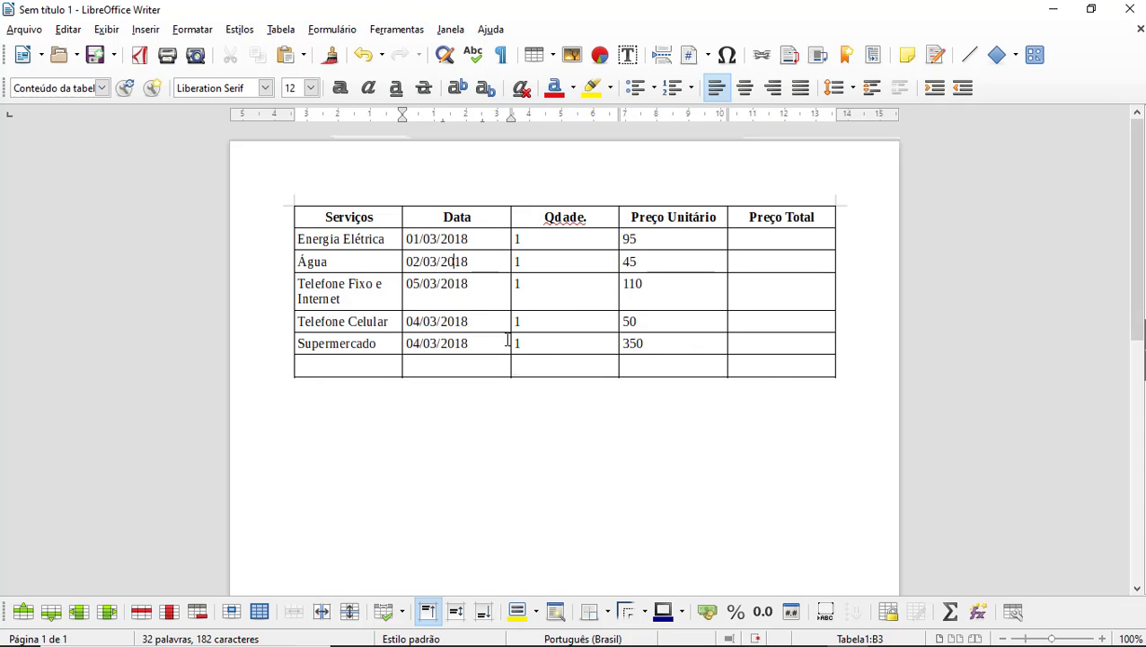
left_click(406, 236)
left_click_drag(409, 240, 631, 341)
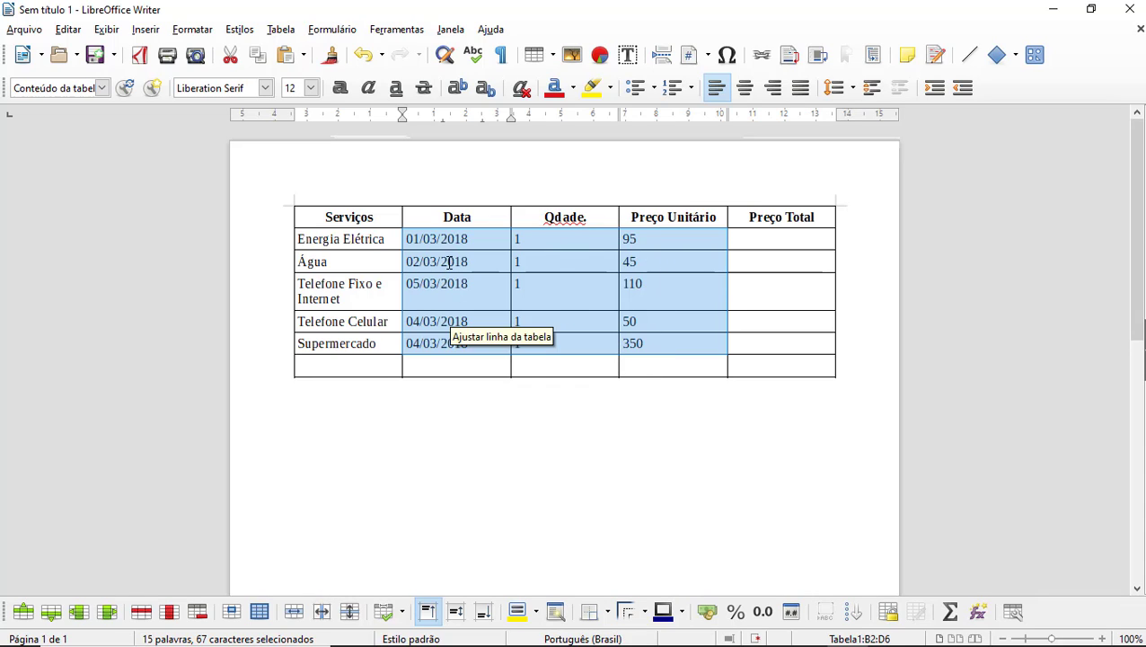
left_click(744, 93)
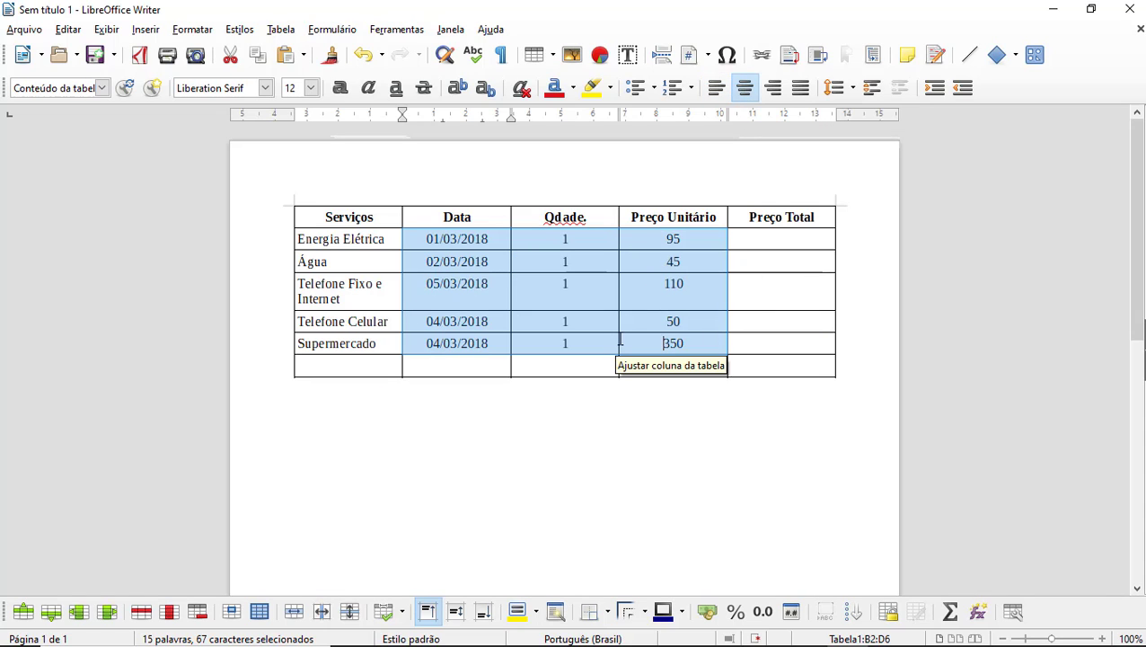
- Centre the empty Preço Total cells horizontally, from the Energia Elétrica row through the blank last row
left_click(786, 239)
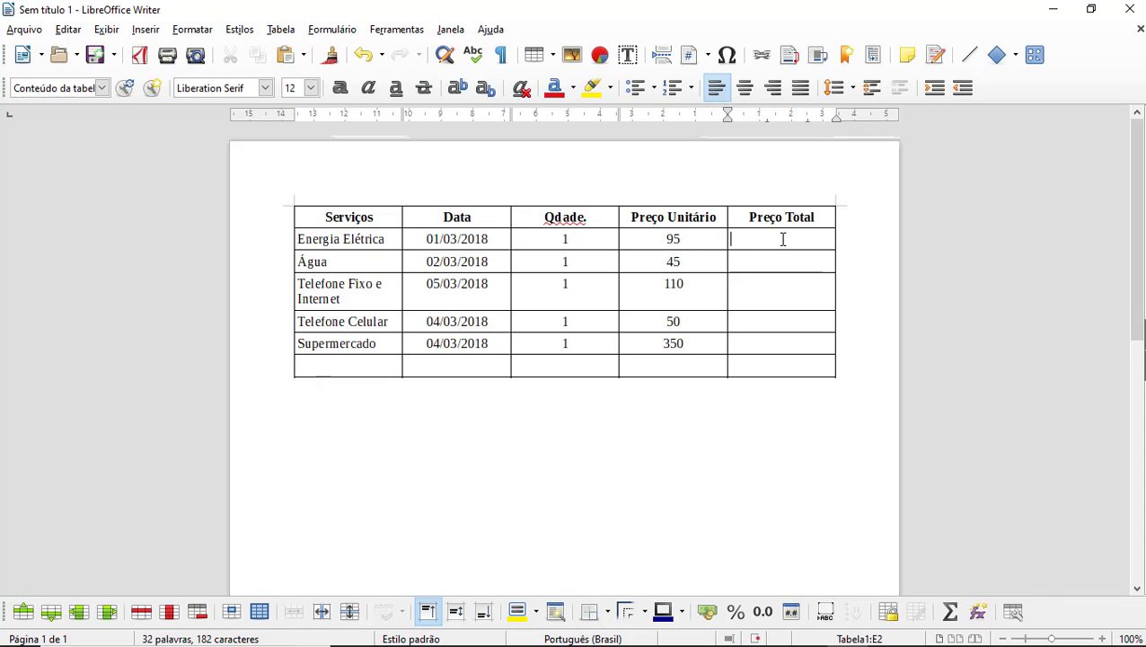
left_click_drag(782, 239, 782, 362)
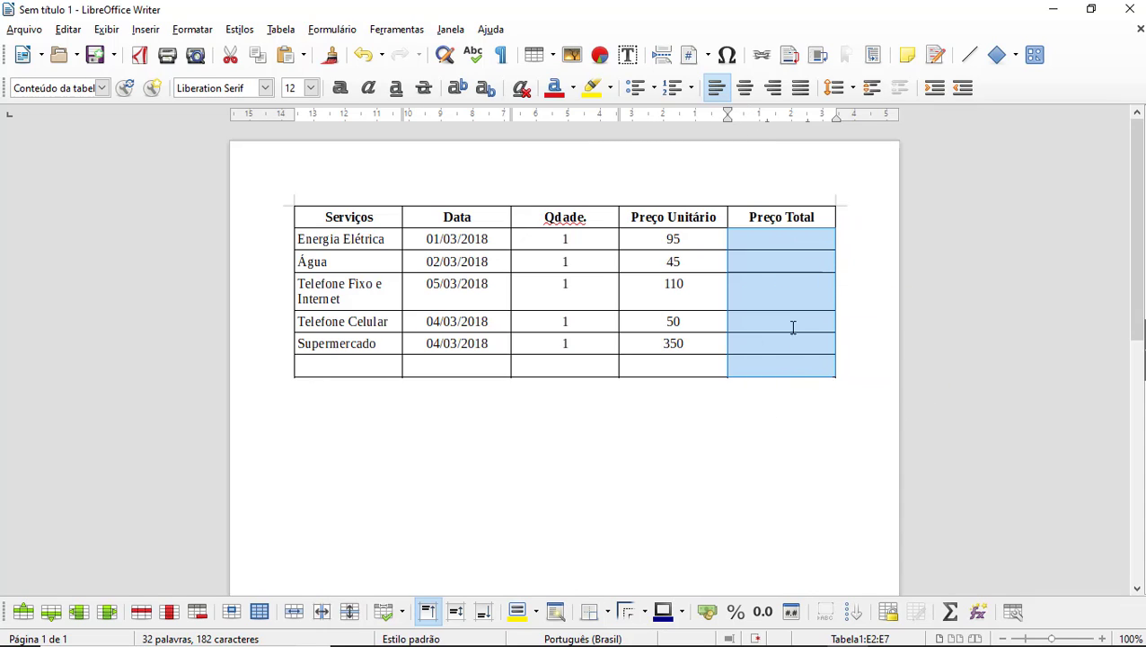
left_click(747, 92)
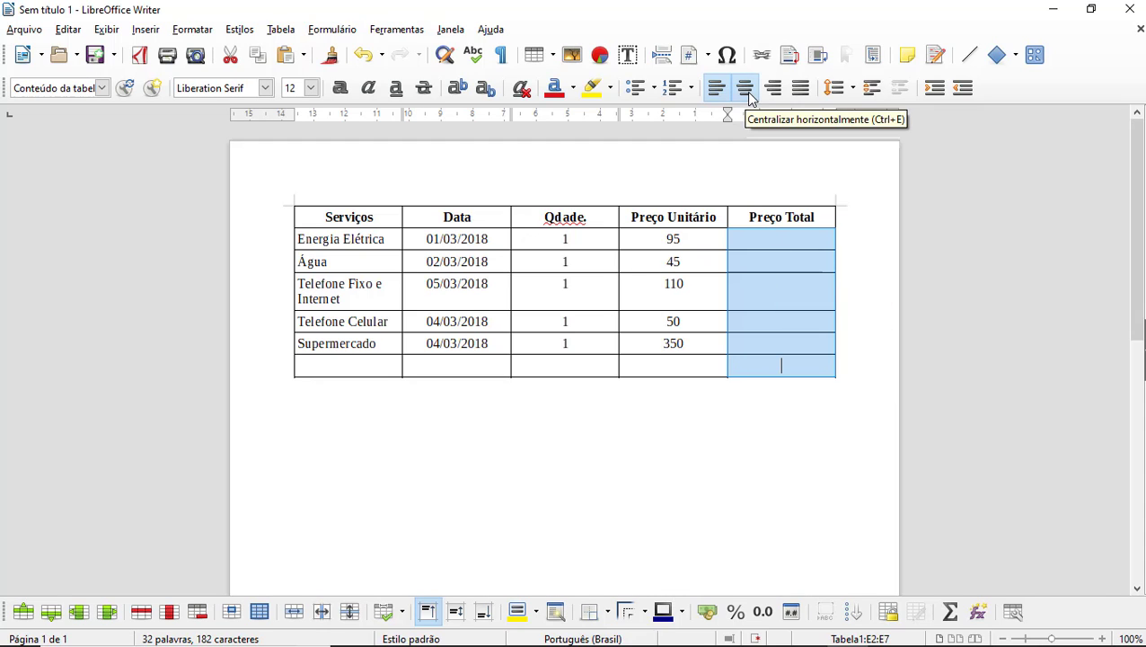
left_click(797, 365)
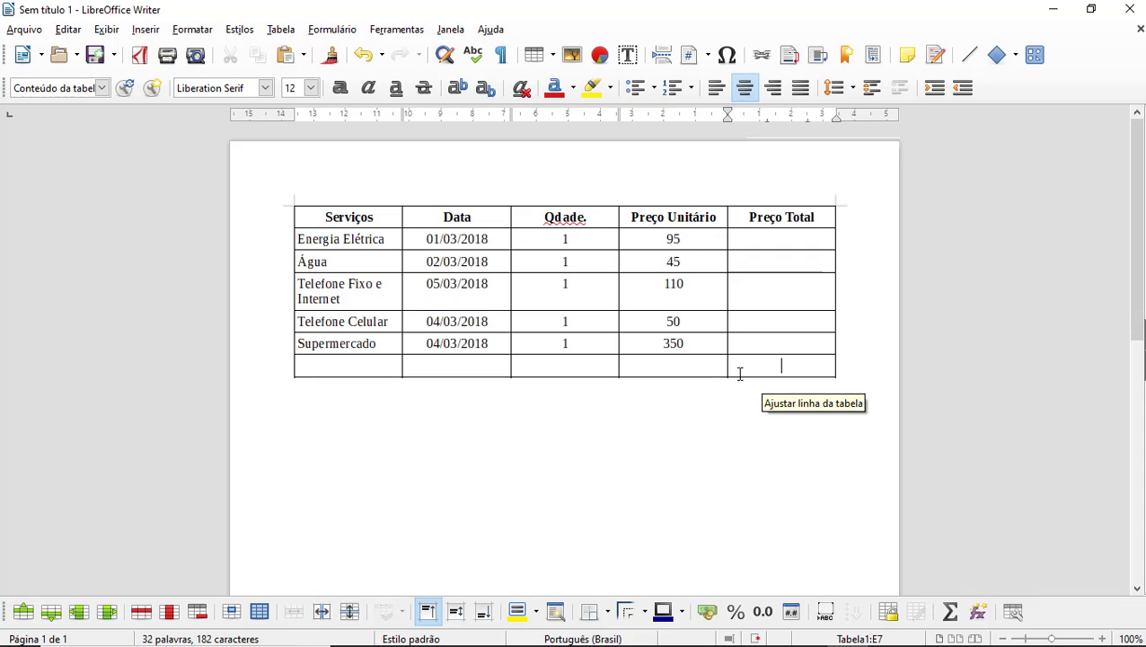
- Enter the formula =<C2>*<D2> in the Energia Elétrica row's Preço Total cell to multiply quantity by unit price
key("Up")
key("Up")
key("Up")
key("Up")
key("Up")
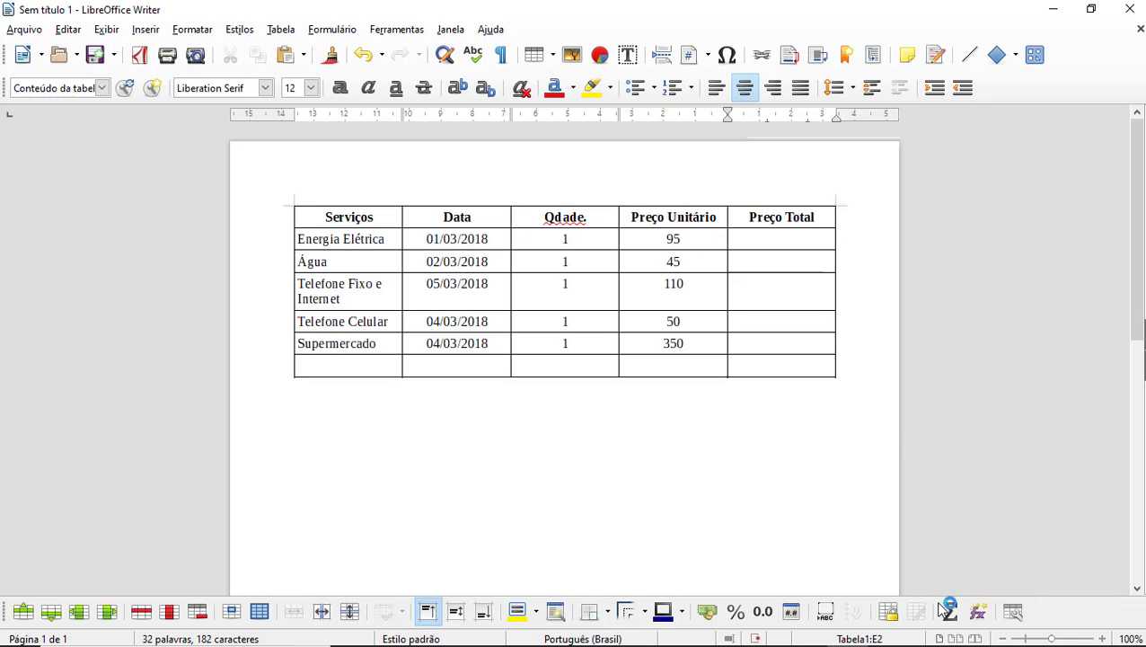
left_click(988, 618)
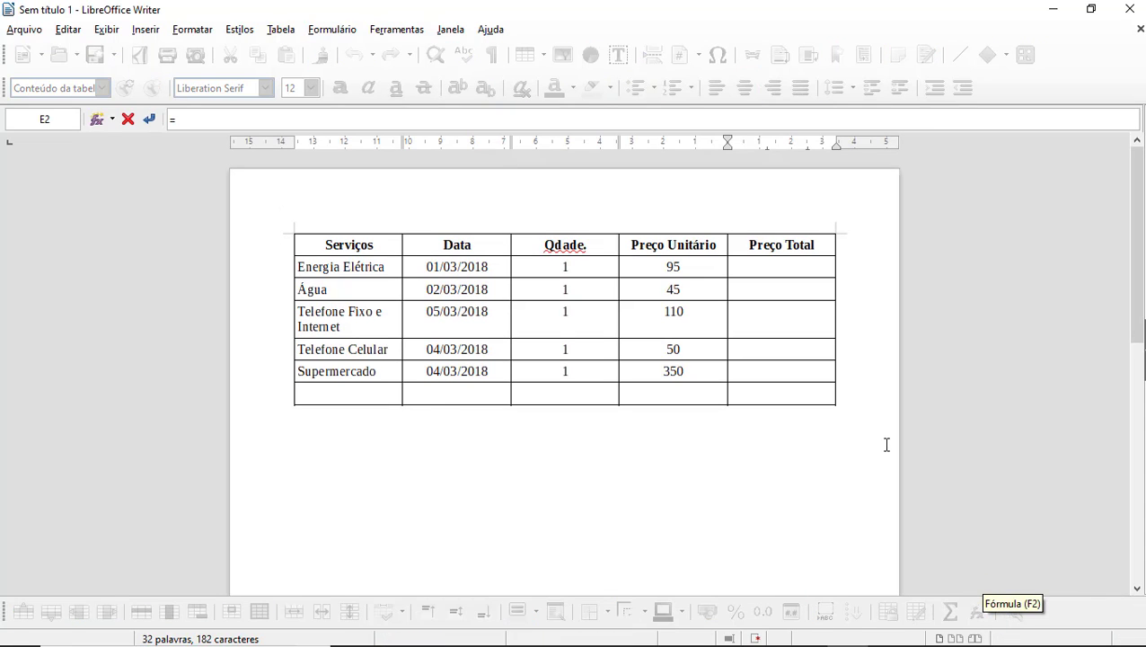
left_click(569, 266)
type("*")
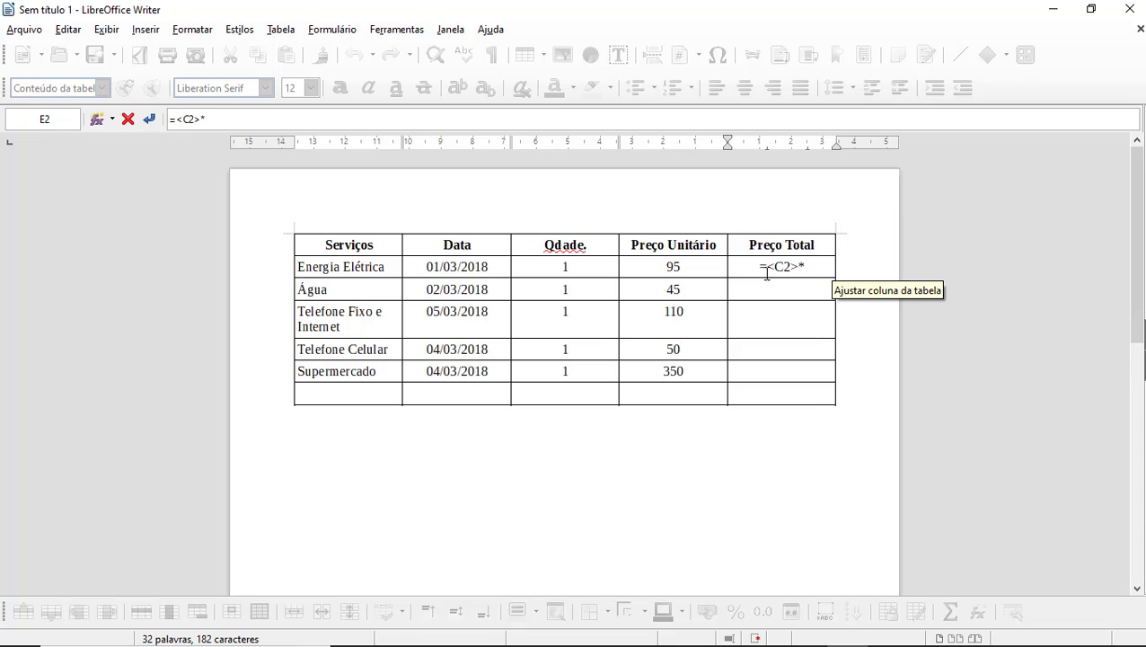
left_click(672, 265)
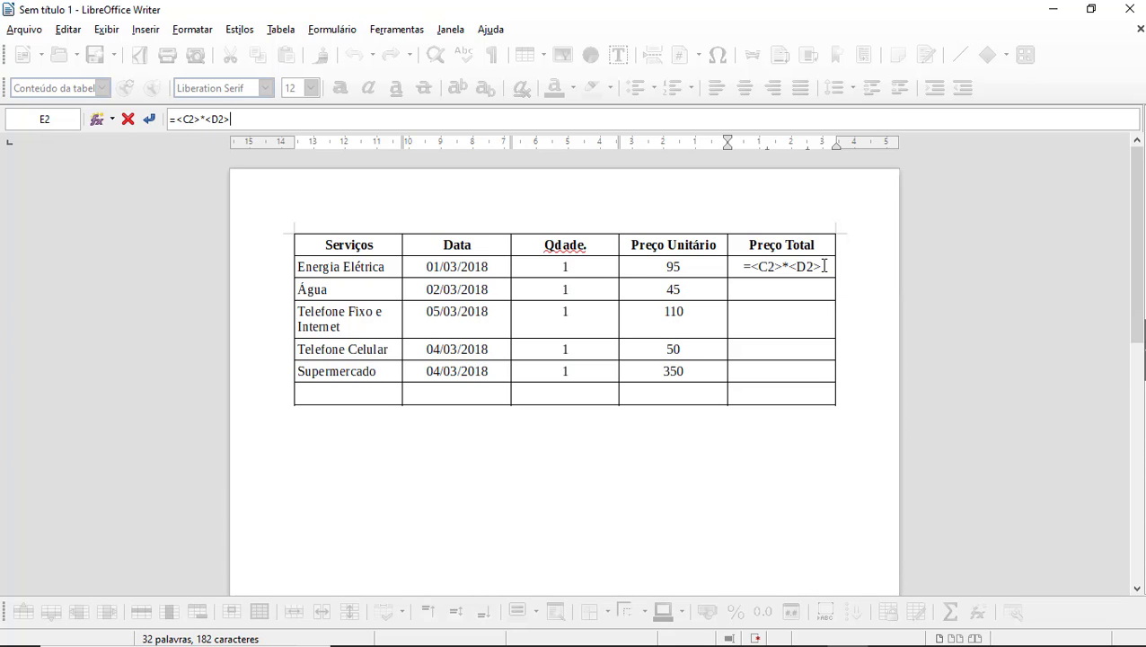
key("Return")
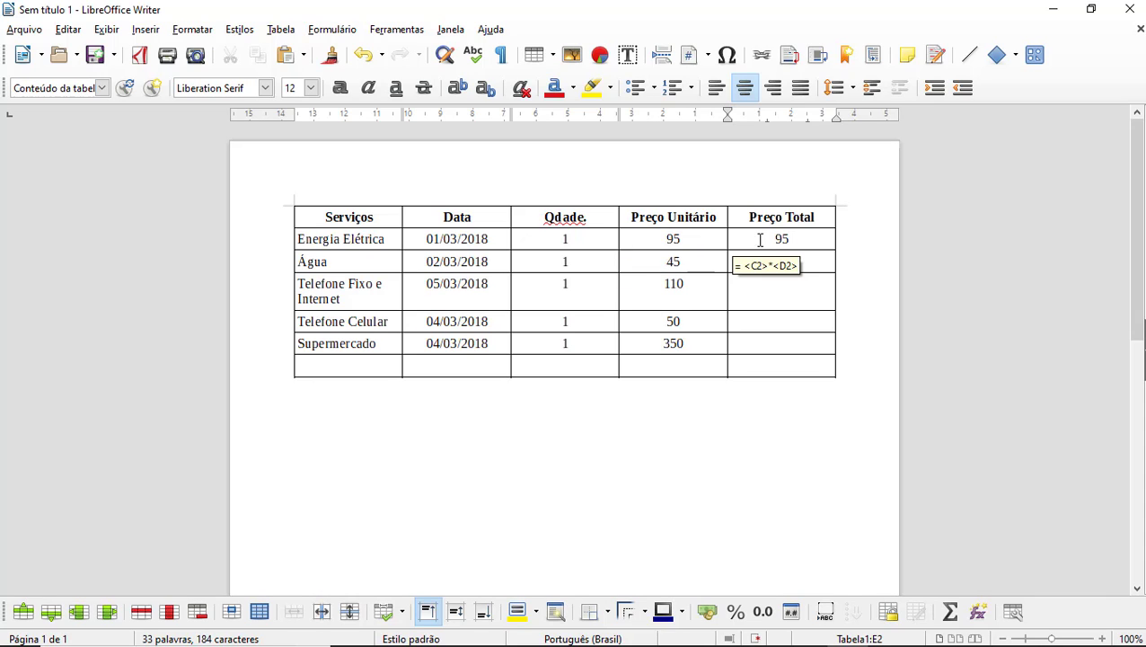
- Test the Energia Elétrica total formula by changing its quantity to 2 and setting it back to 1
left_click(566, 240)
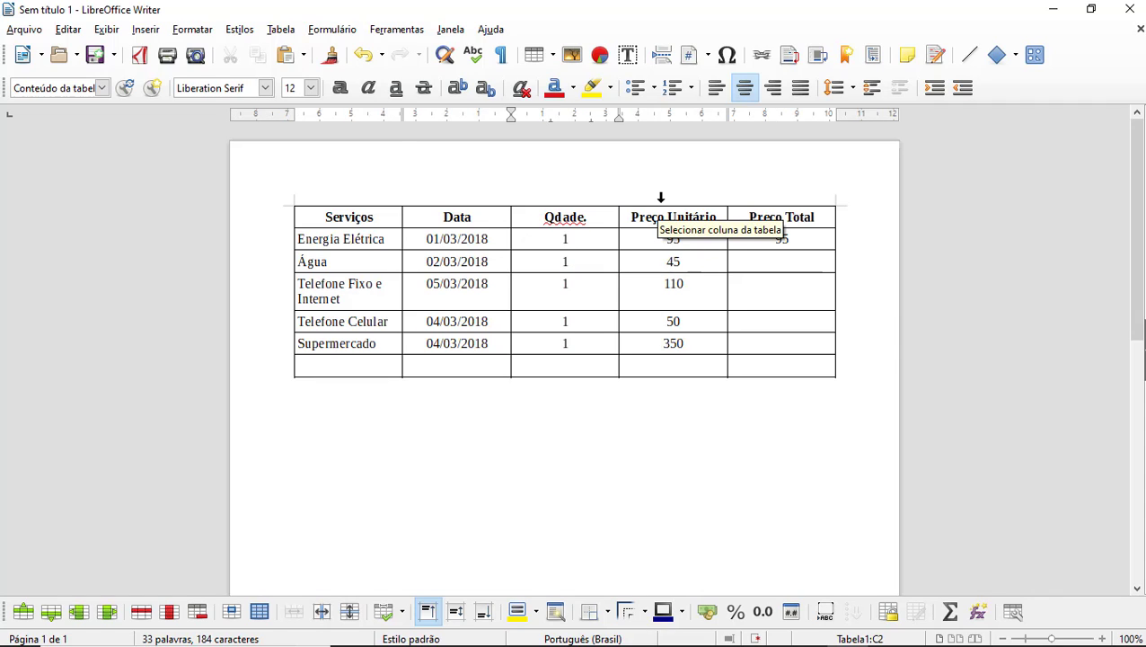
key("BackSpace")
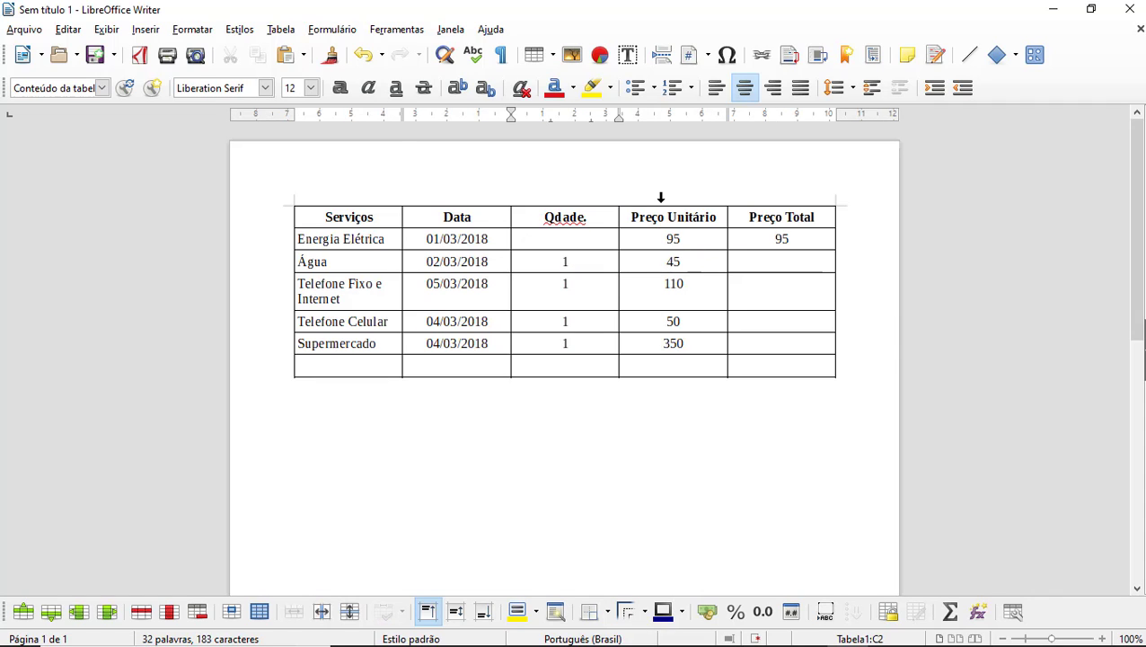
type("2")
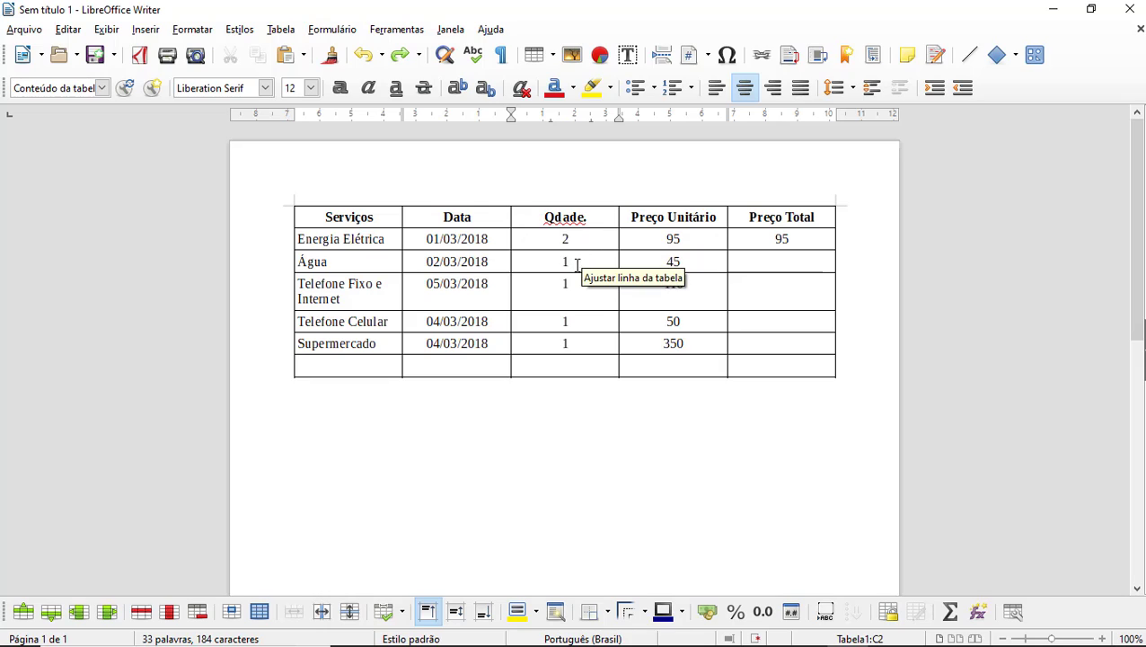
left_click(585, 263)
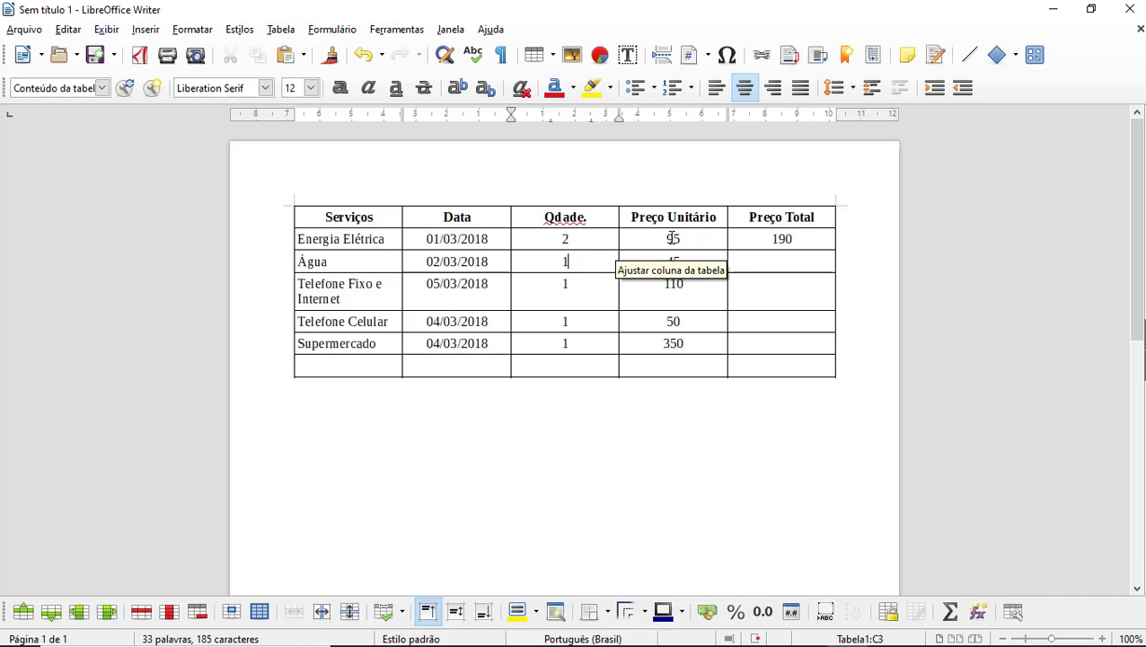
left_click(579, 238)
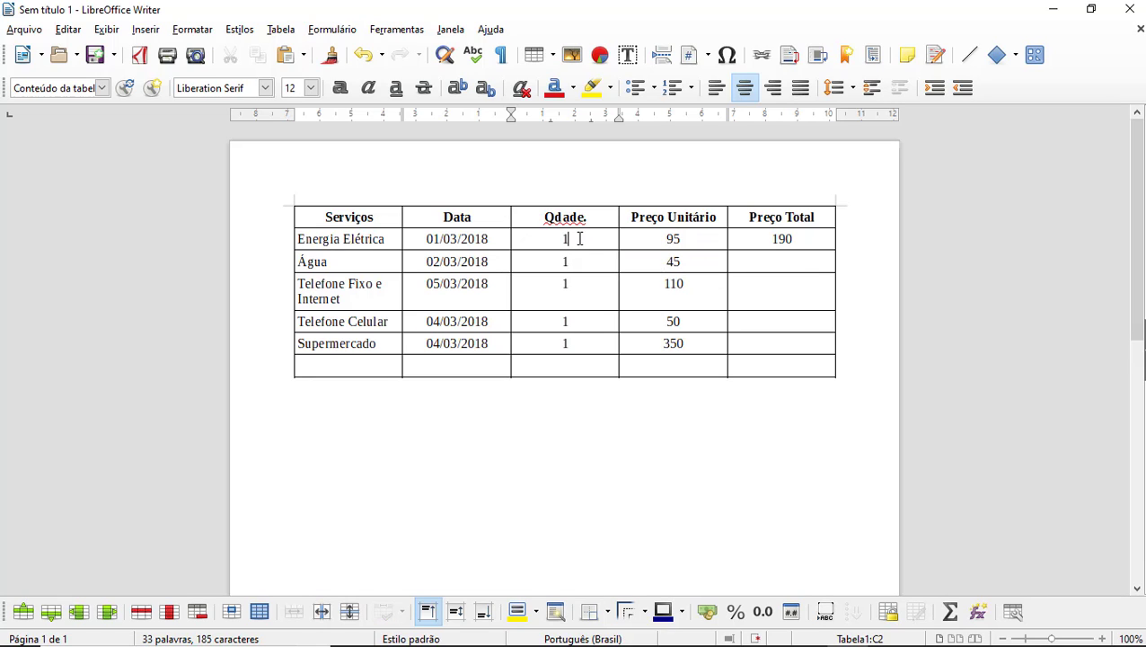
left_click(583, 260)
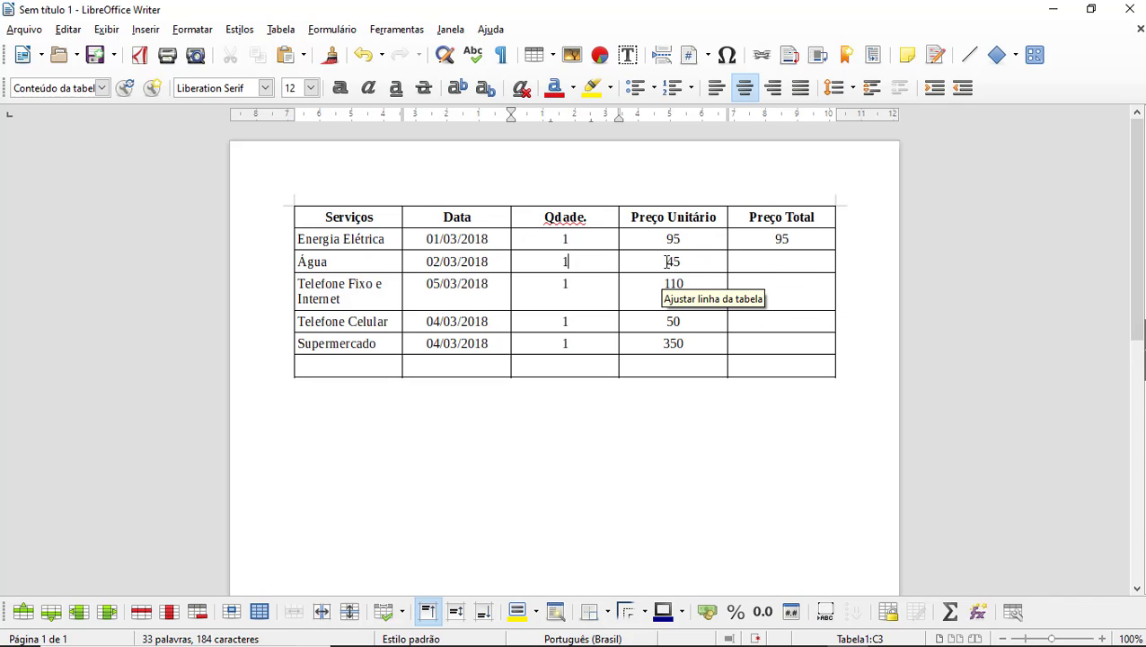
- Copy the unit prices from Água through Supermercado and paste them into the Preço Total cells of the same rows
left_click_drag(666, 261, 684, 346)
key("ctrl+c")
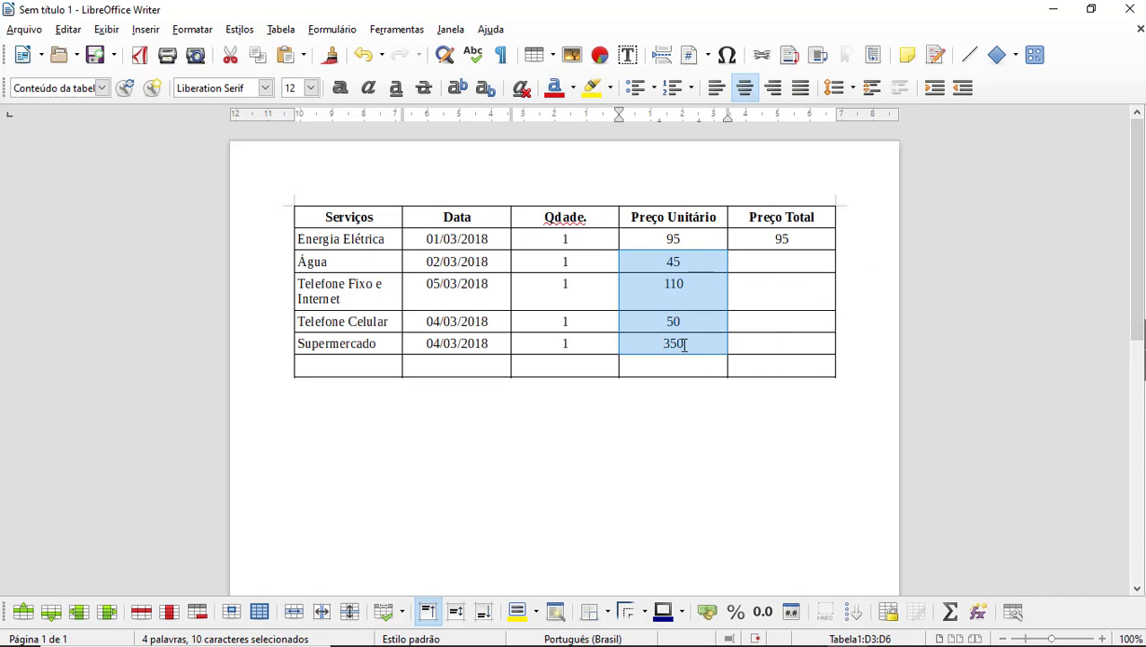
right_click(685, 346)
left_click(723, 377)
left_click(759, 260)
key("ctrl+v")
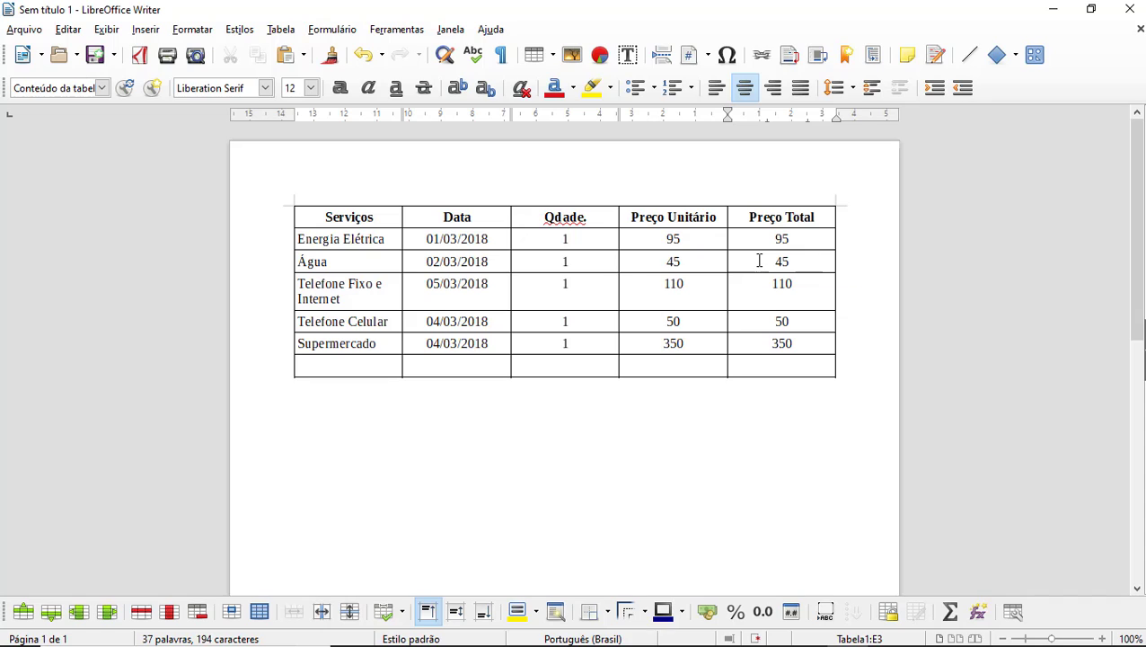
- Add the formula =sum<E2:E6> in the last row's Preço Total cell to sum the totals of all five services
left_click(778, 366)
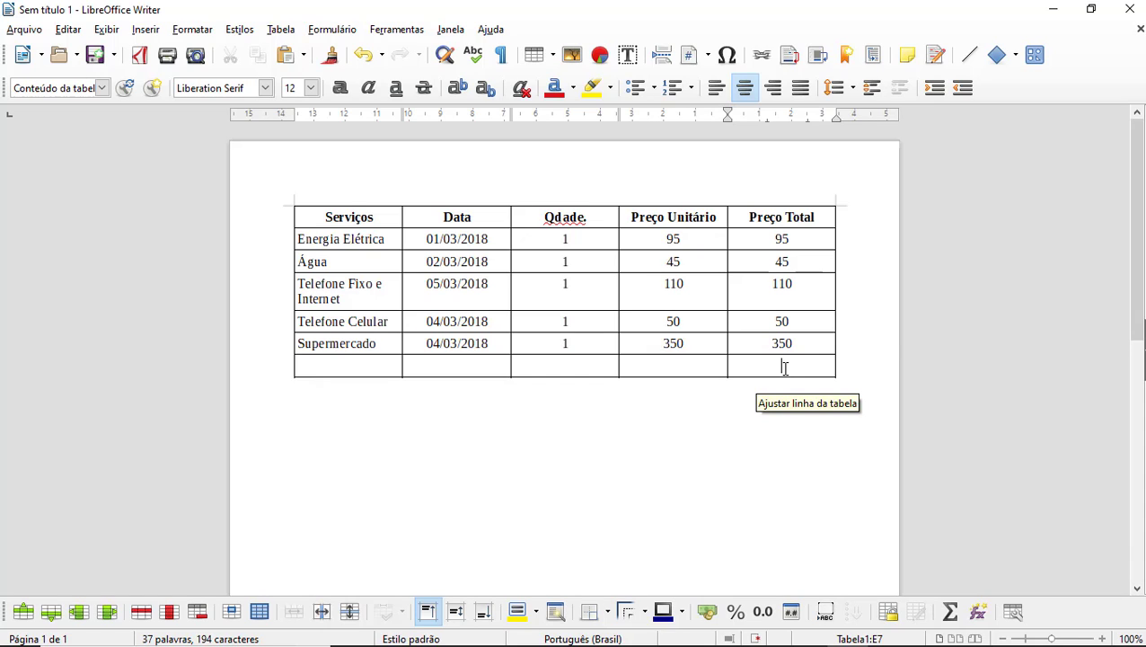
double_click(785, 239)
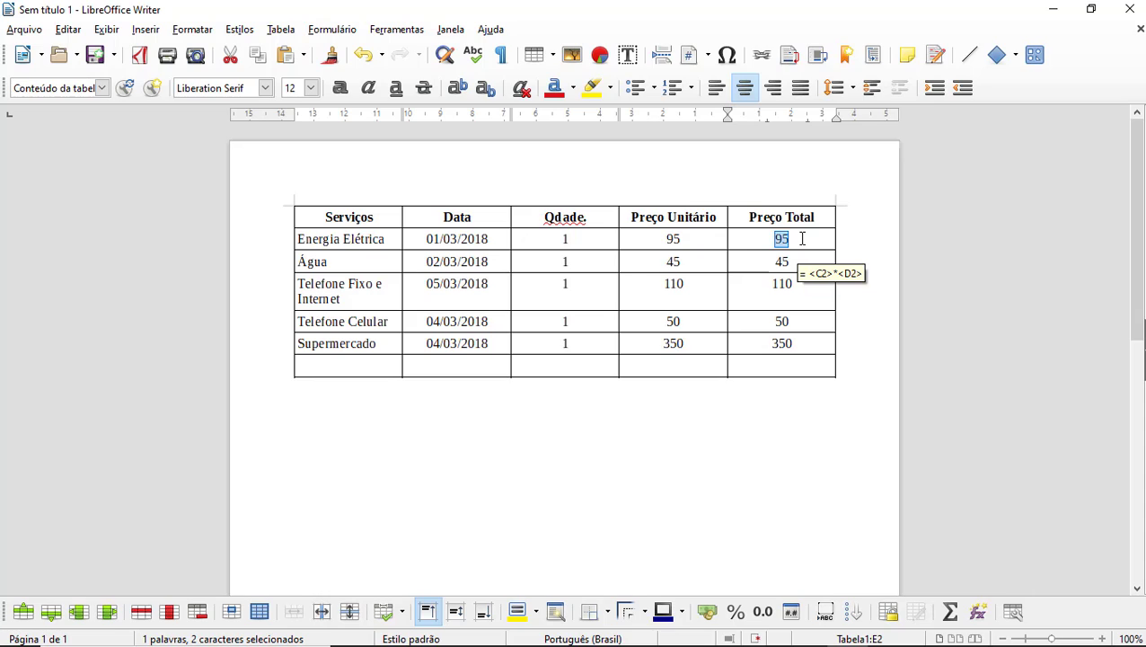
left_click(785, 362)
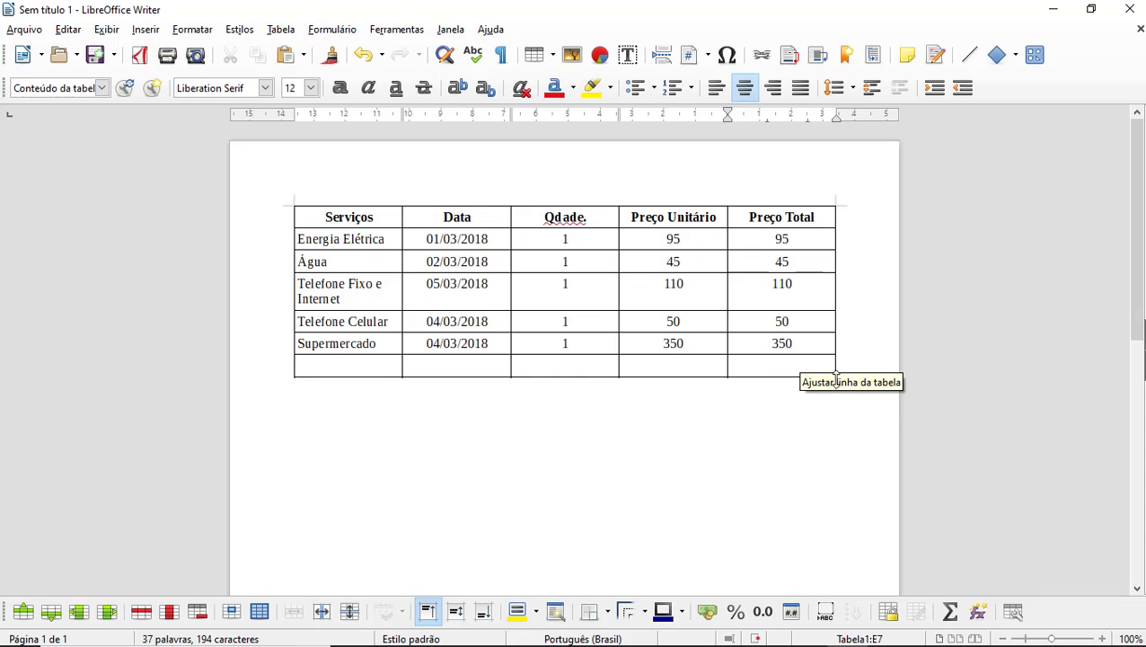
left_click(950, 612)
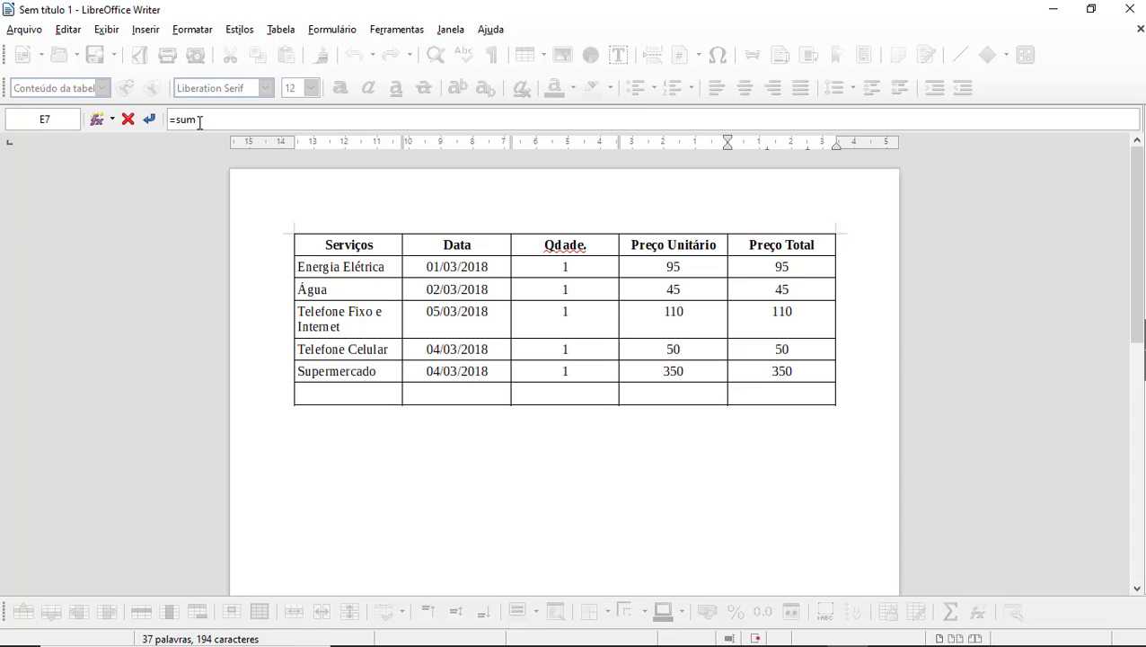
left_click(761, 264)
left_click_drag(761, 264, 774, 362)
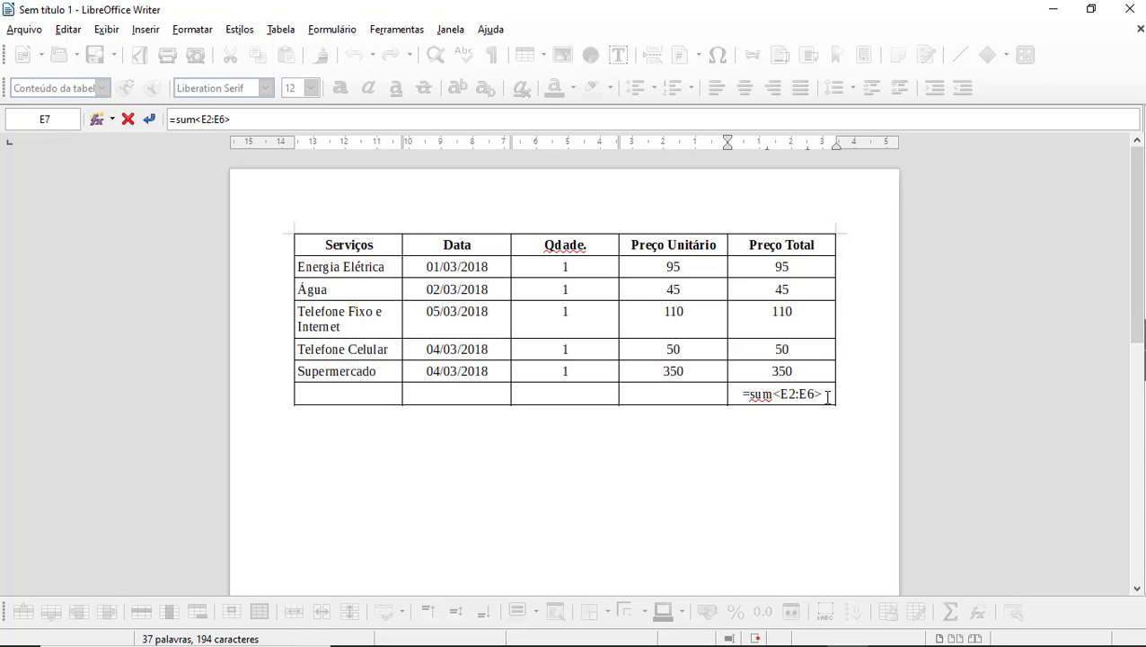
key("Return")
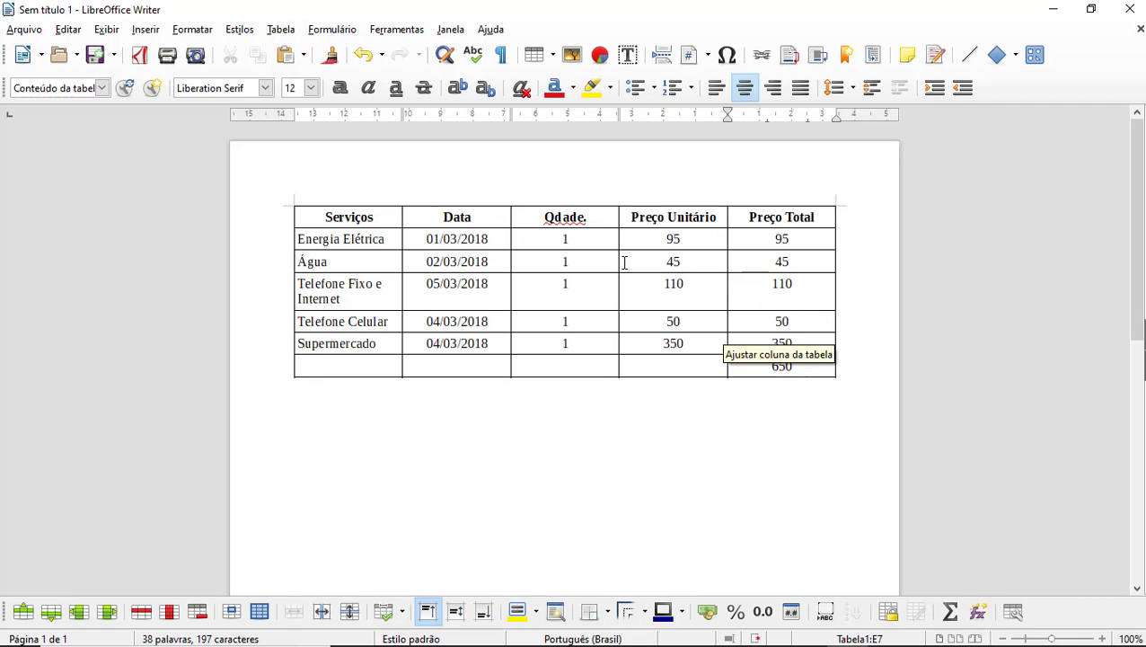
left_click(678, 239)
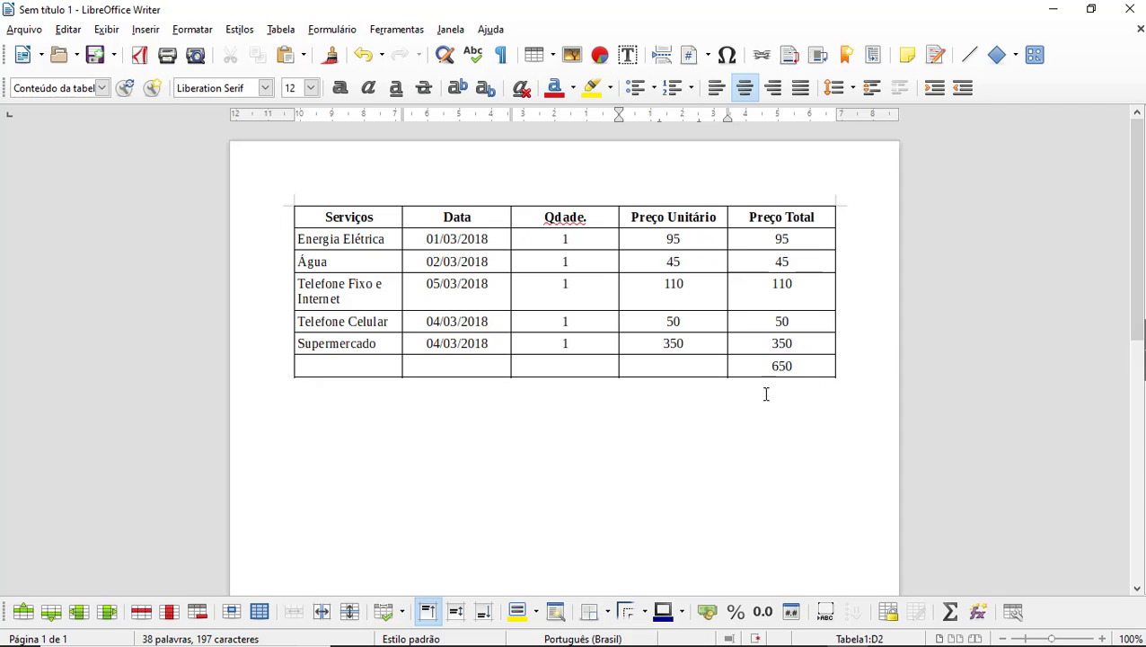
- Apply the currency format to all values in the Preço Unitário and Preço Total columns, including the overall sum
left_click_drag(668, 238, 794, 365)
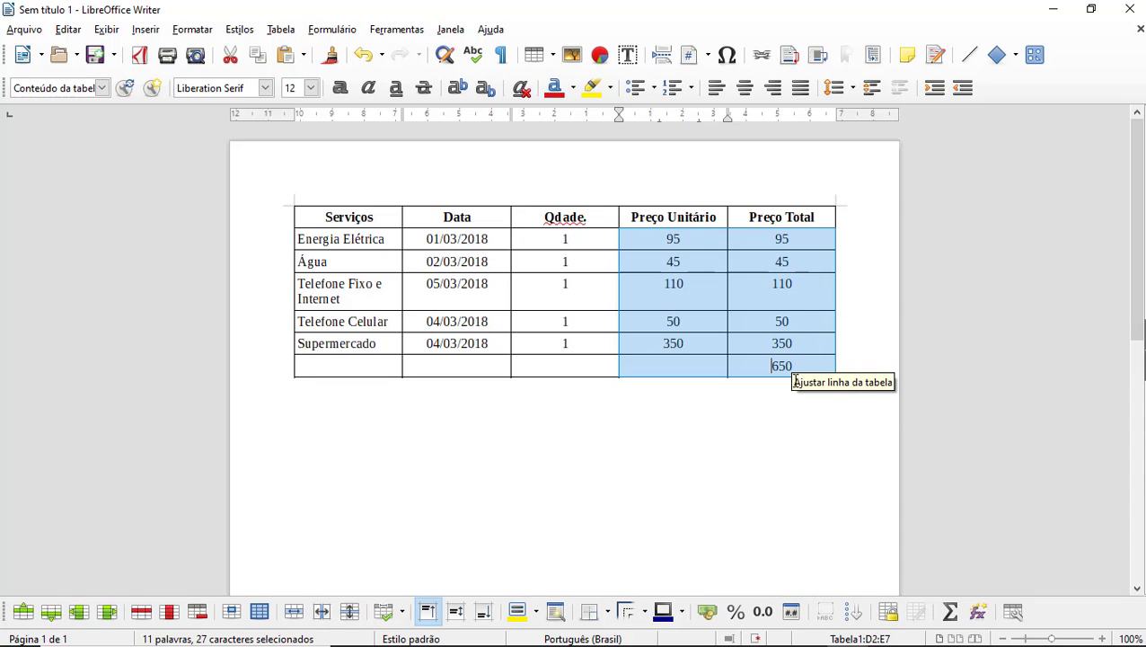
left_click(707, 611)
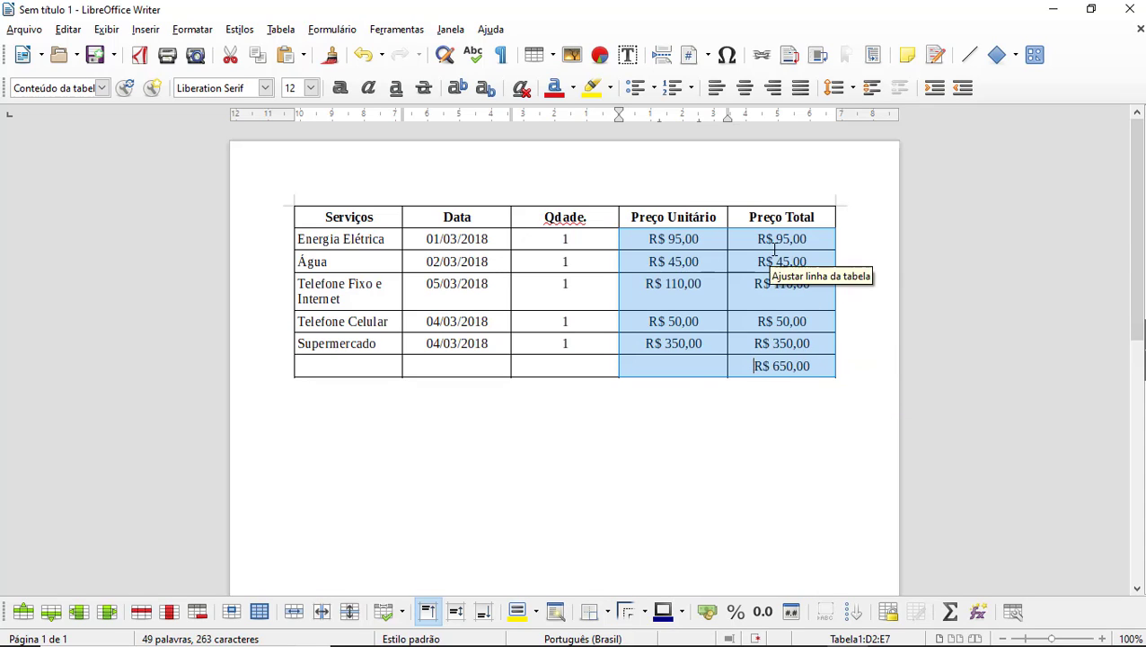
left_click(711, 392)
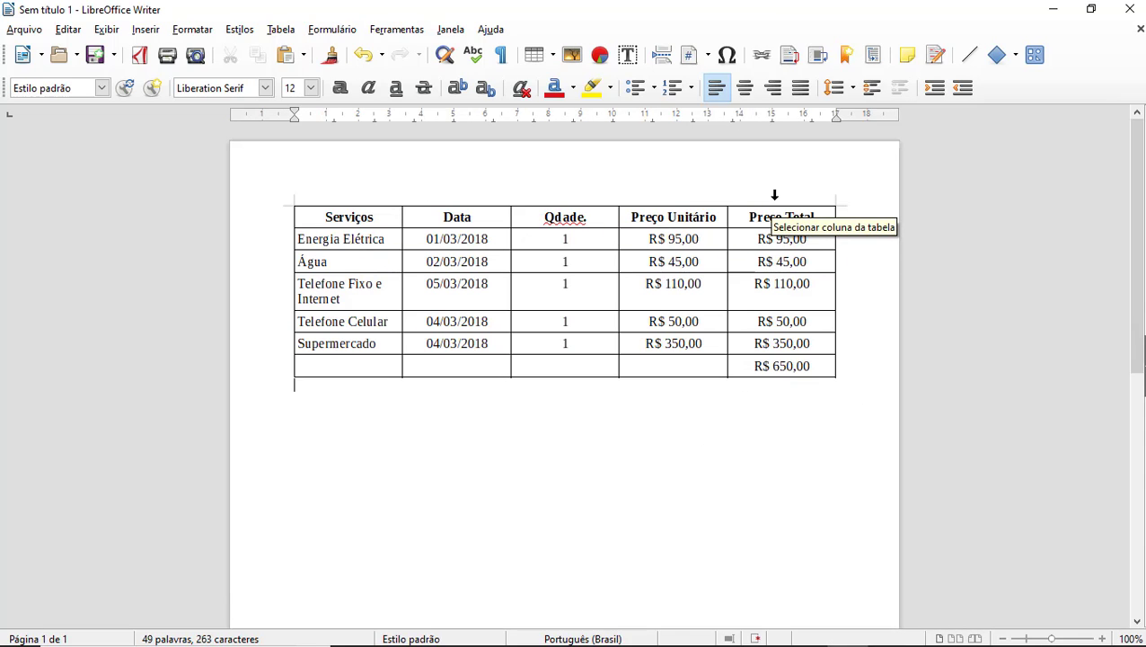
- Enter the label "Total do mês" in the last row's Preço Unitário cell, beside the overall sum
left_click(786, 369)
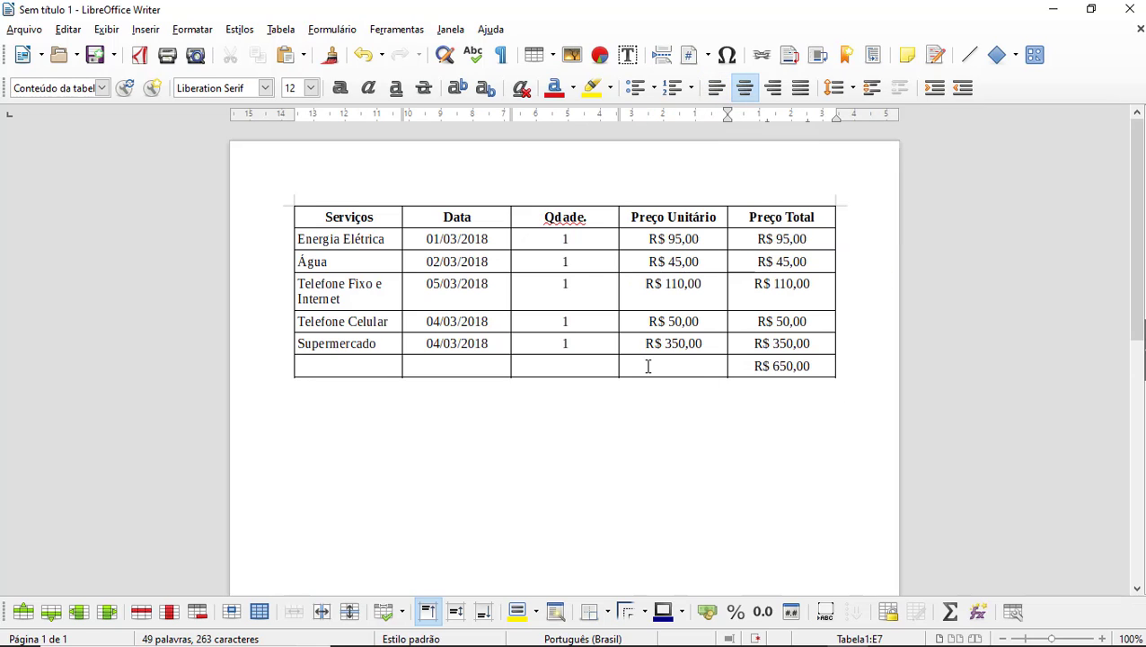
left_click(650, 367)
type("To")
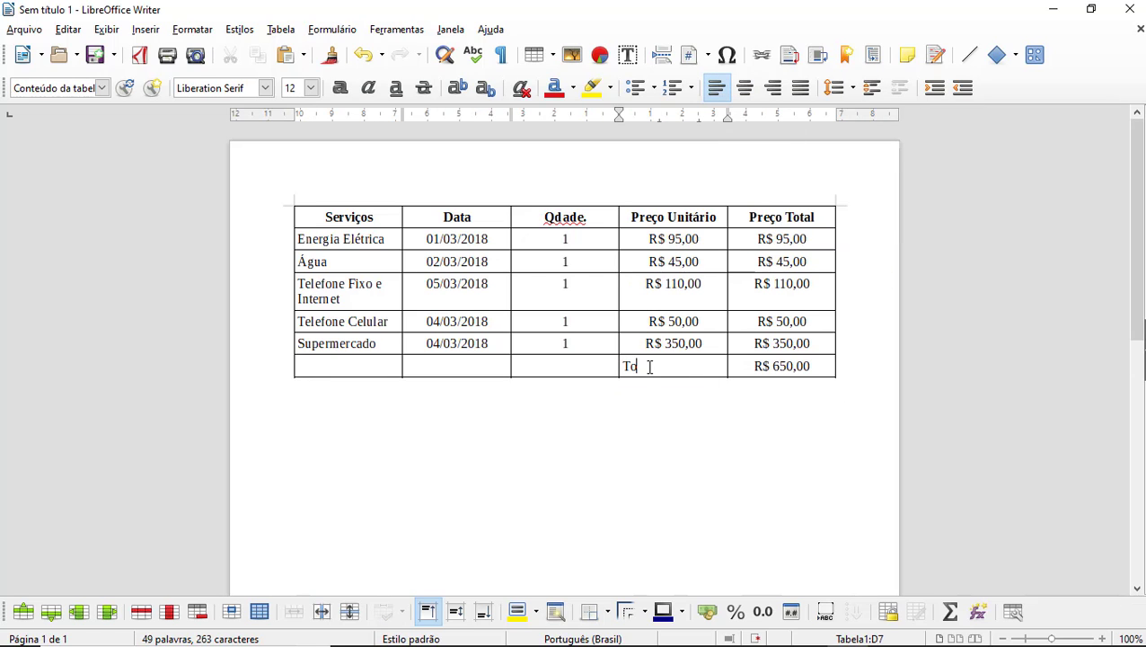
type("tal do ")
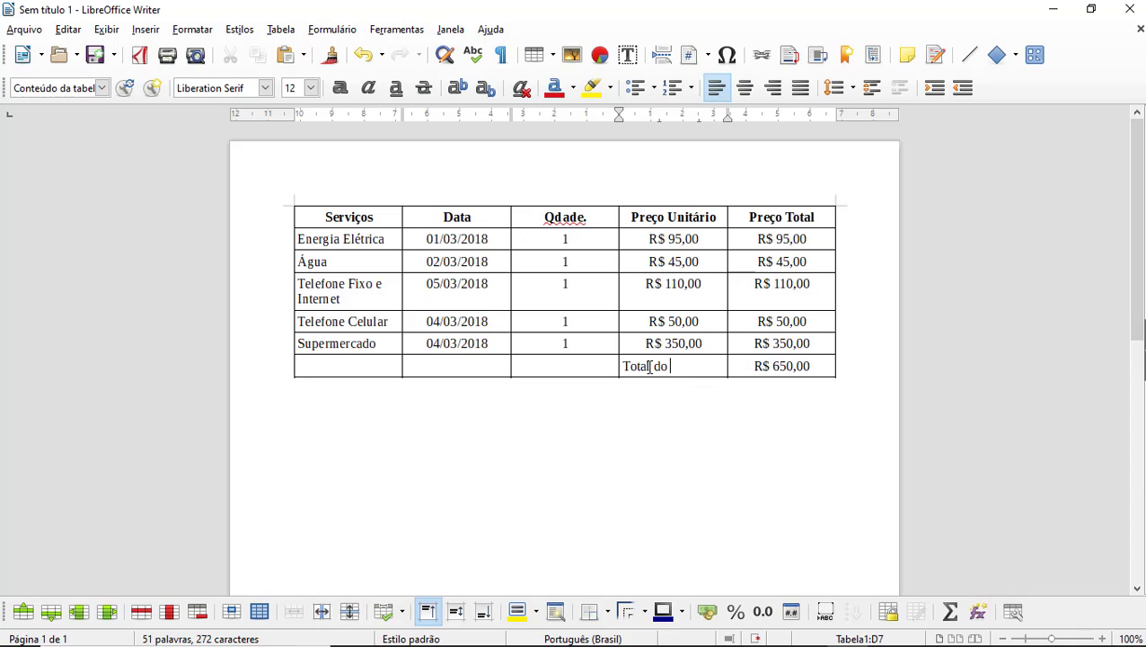
type("mês")
left_click(653, 399)
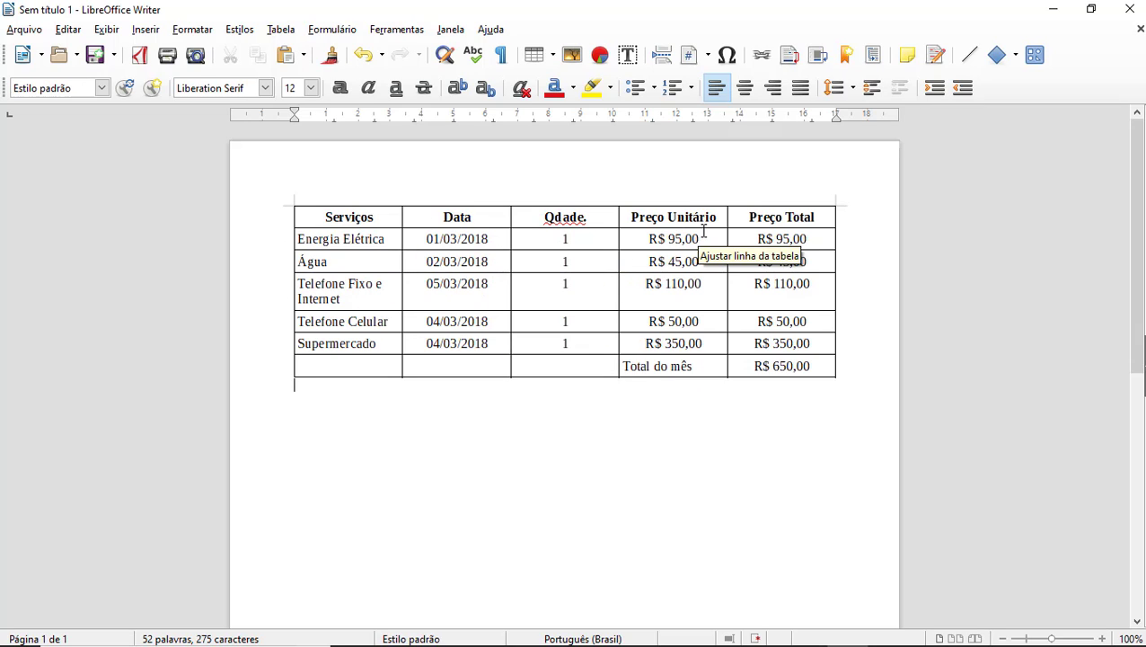
- Merge the last row's first four cells into one and right-align "Total do mês" on a single line within it
left_click(498, 371)
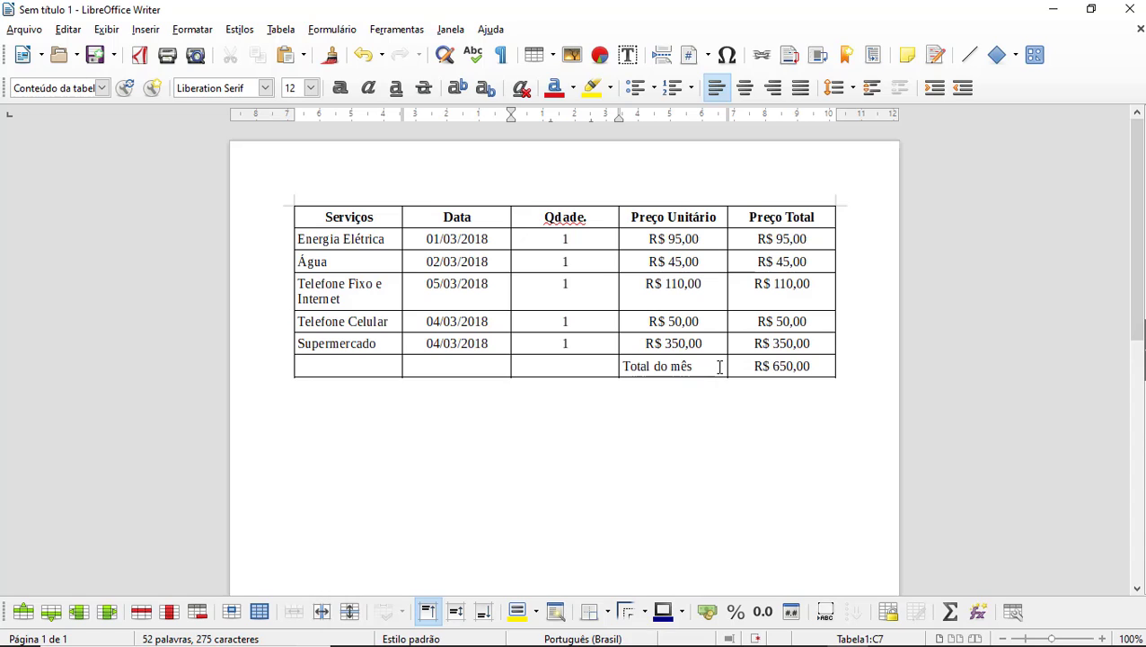
left_click_drag(720, 366, 384, 366)
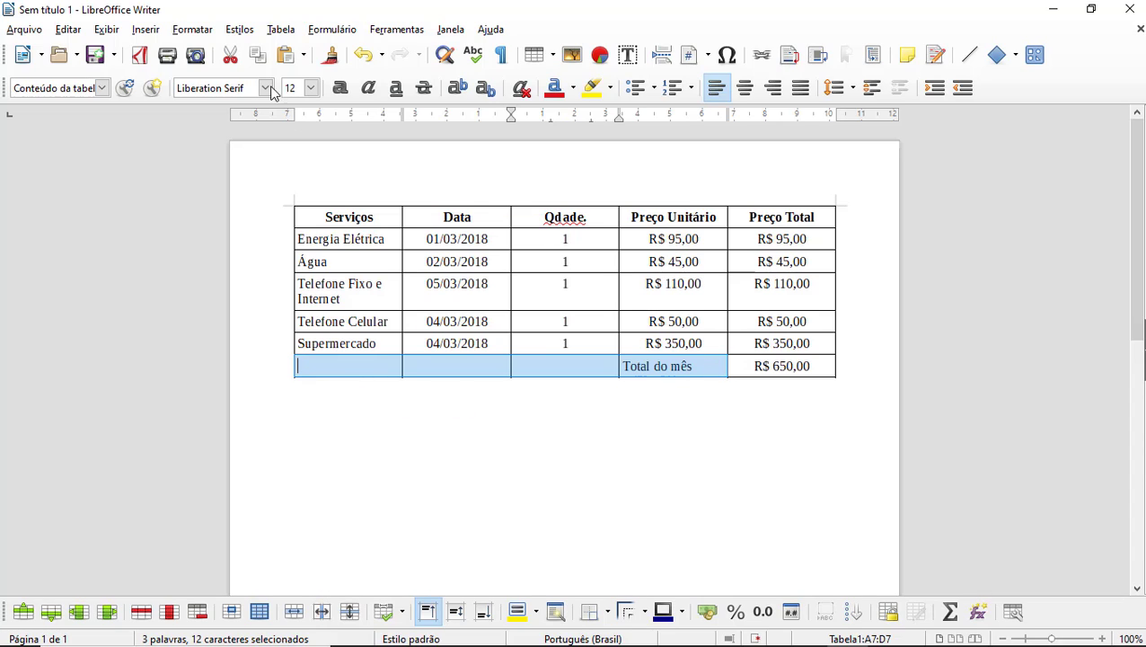
left_click(277, 33)
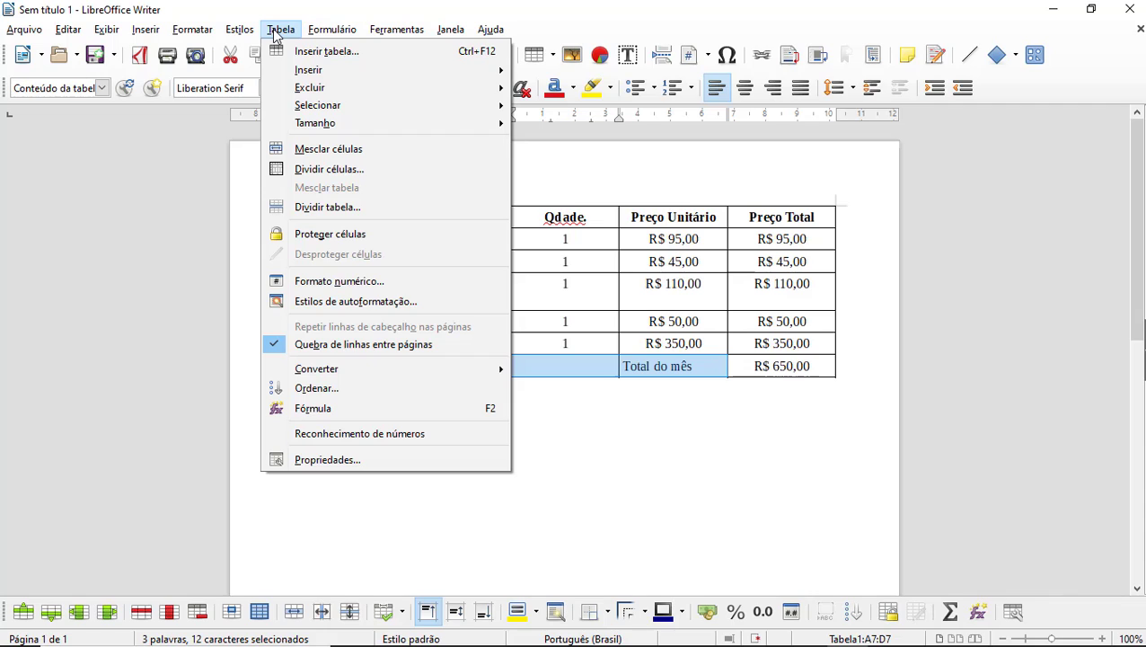
left_click(405, 153)
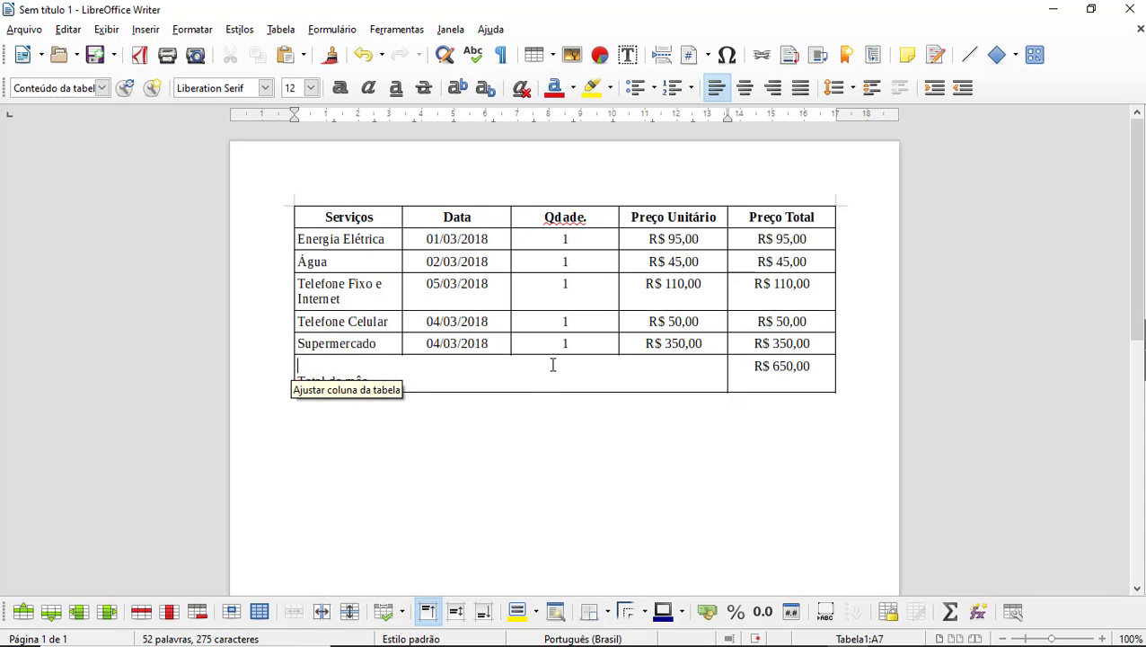
key("Delete")
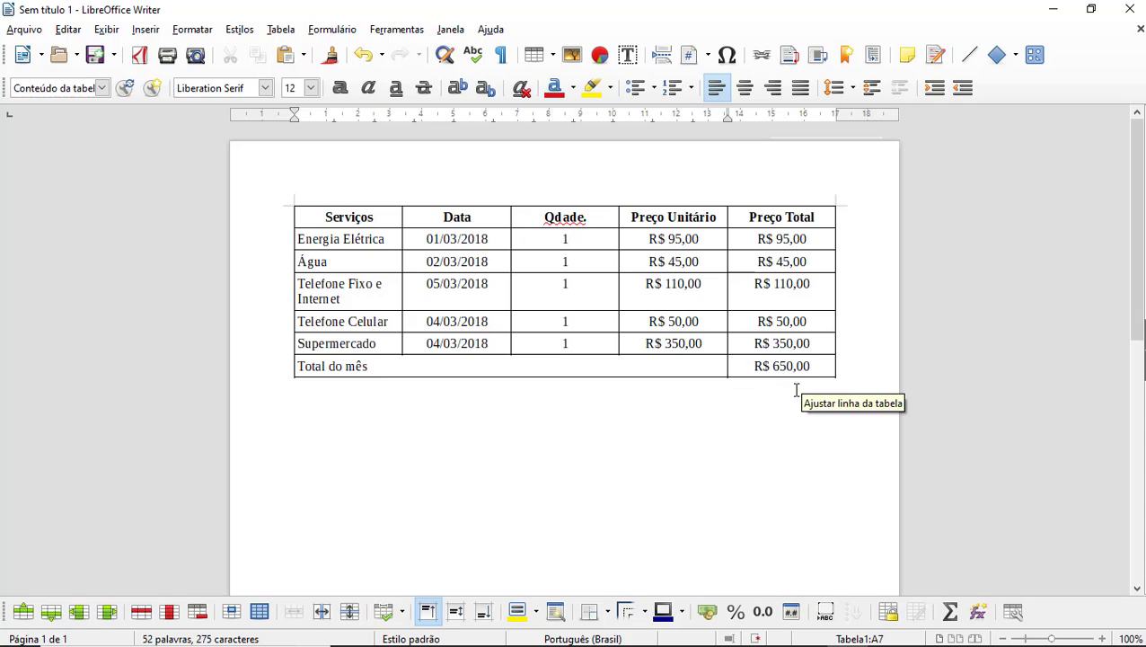
left_click(773, 90)
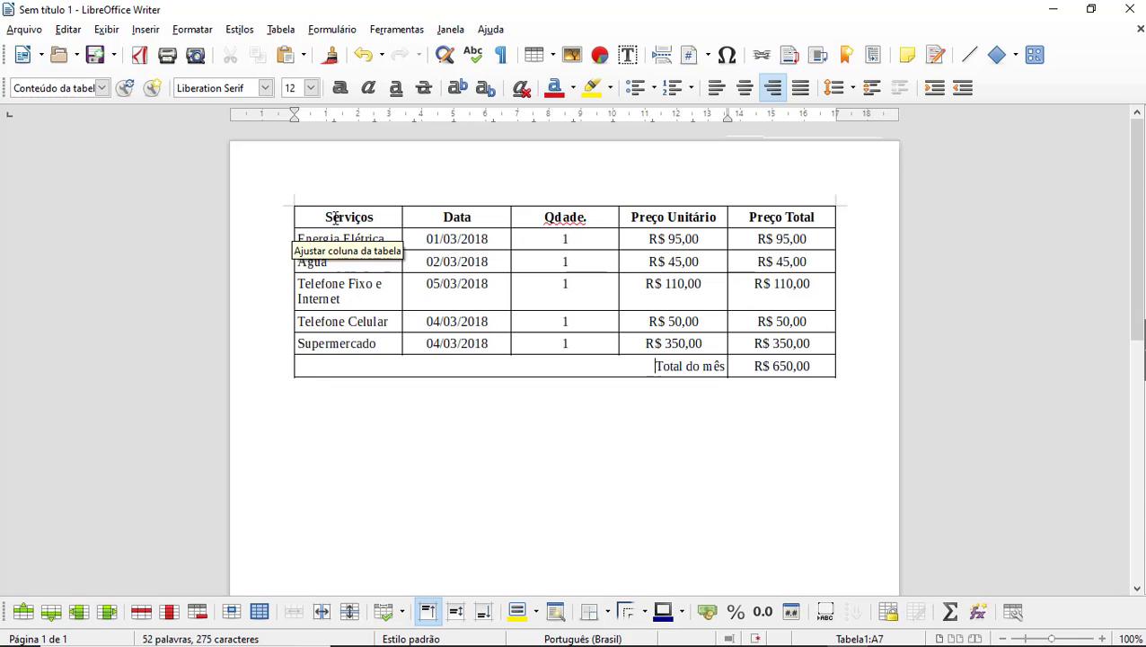
- Fill the table's header row cells with the background color Cinza claro 3
left_click(282, 218)
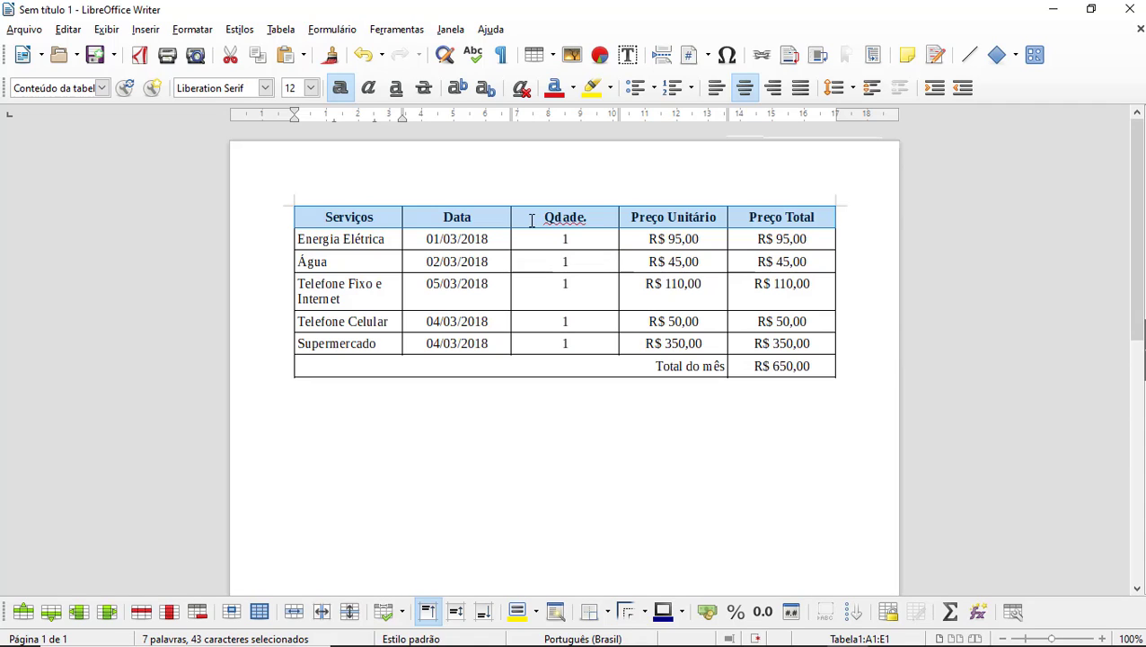
left_click(282, 30)
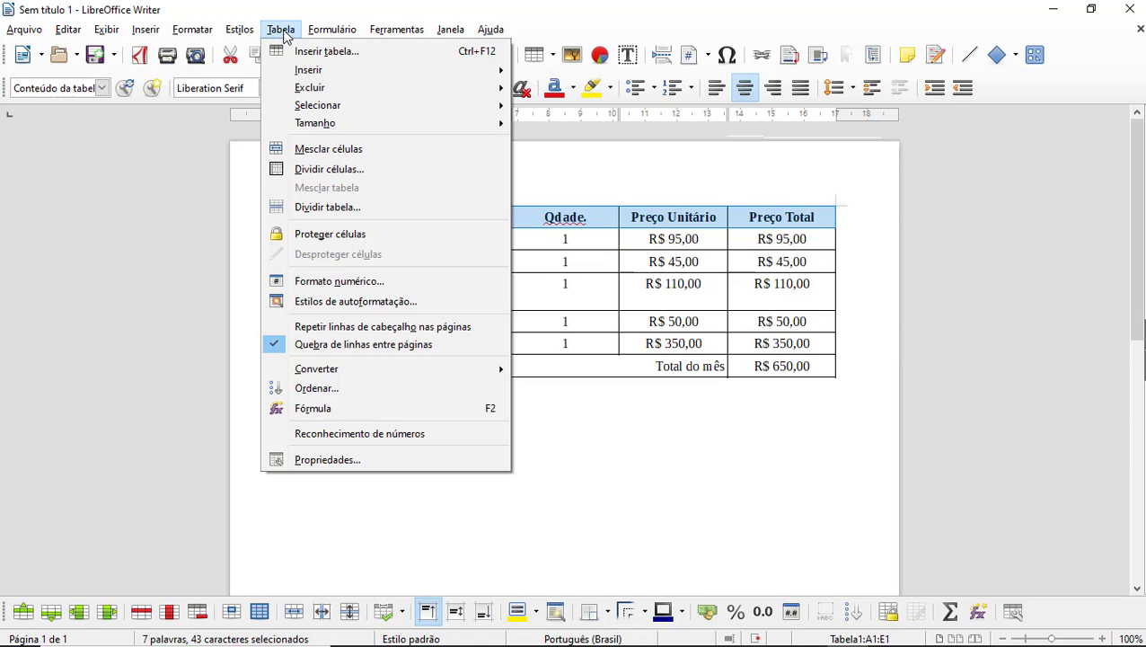
left_click(424, 461)
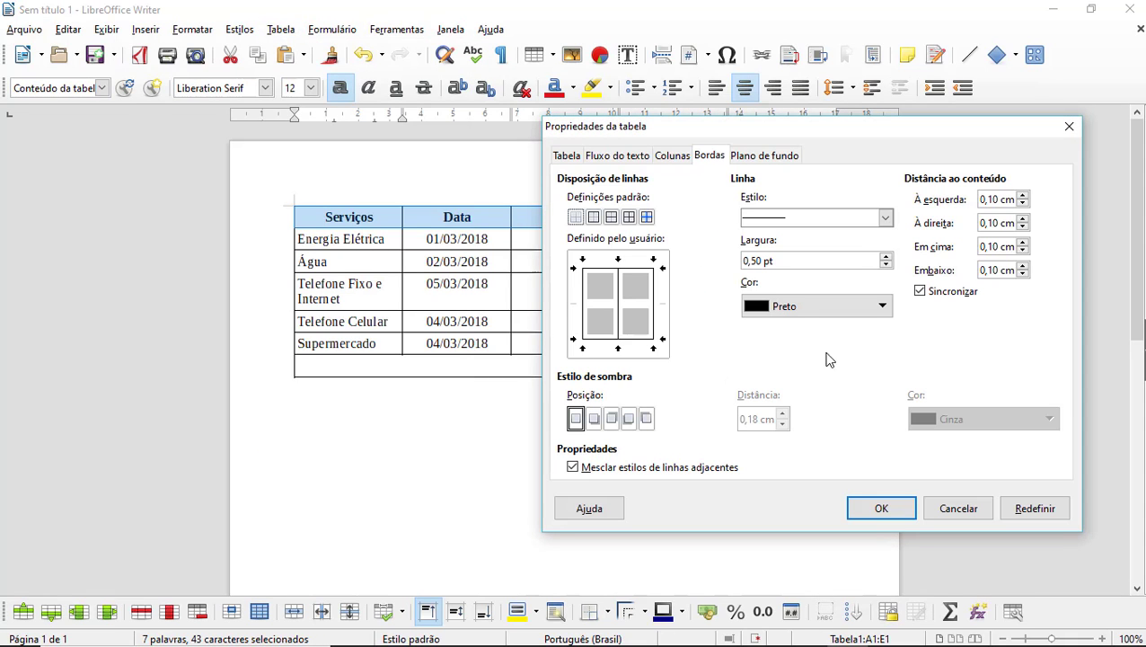
left_click(777, 163)
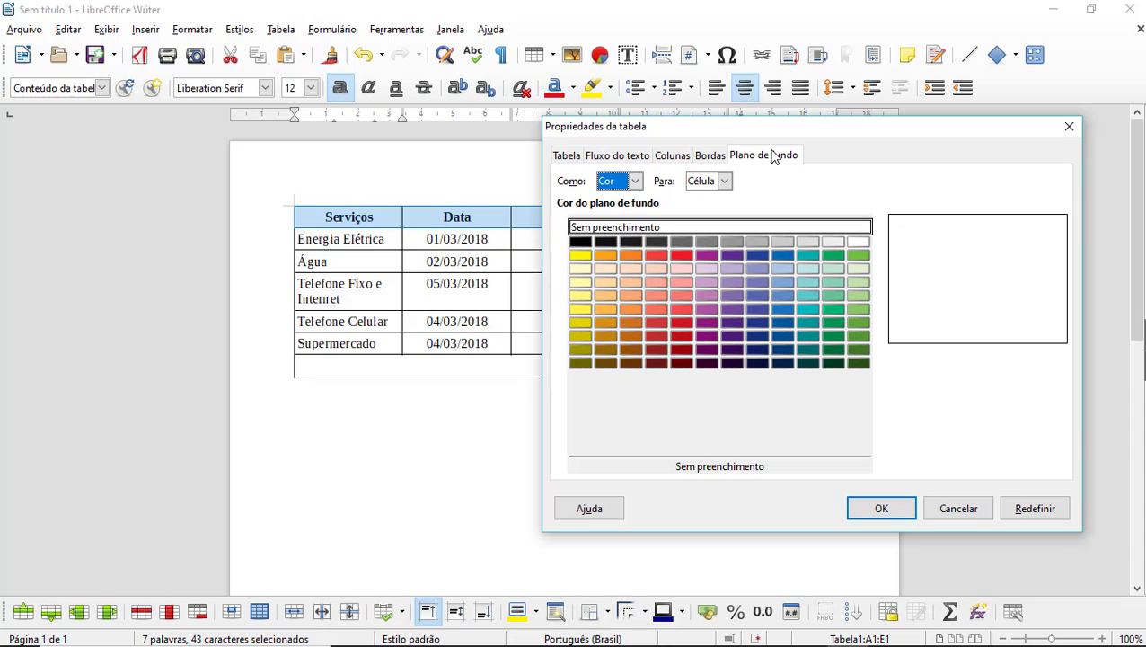
left_click(784, 243)
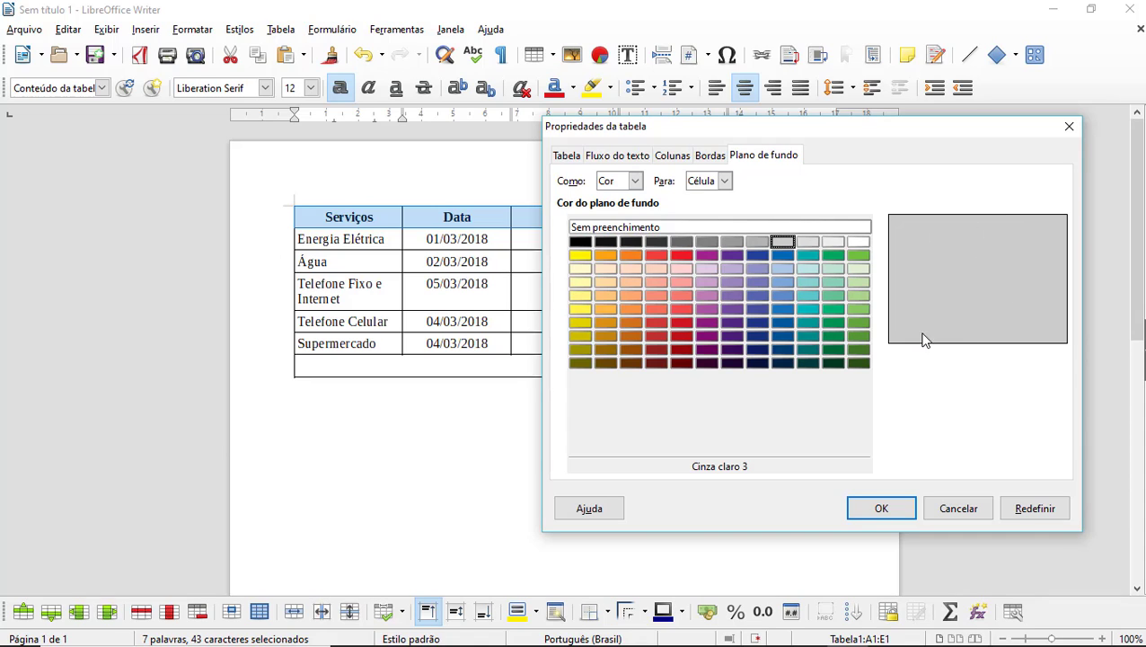
left_click(874, 510)
left_click(452, 262)
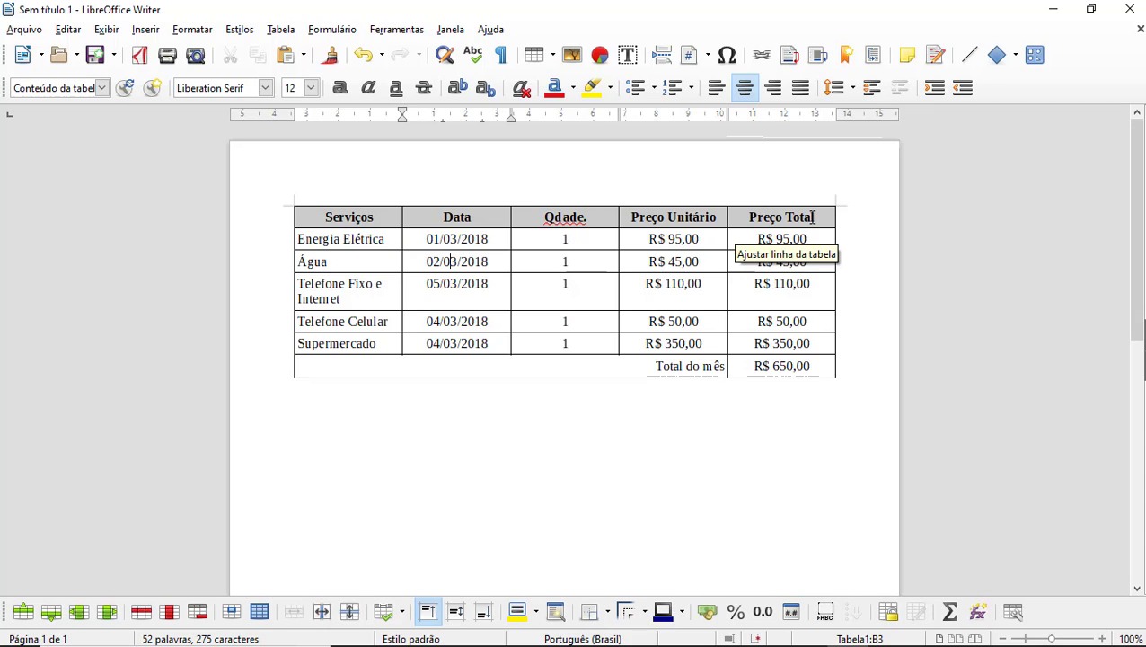
- Fill the service name cells from Energia Elétrica to Supermercado with the background color Cinza claro 3
left_click(300, 231)
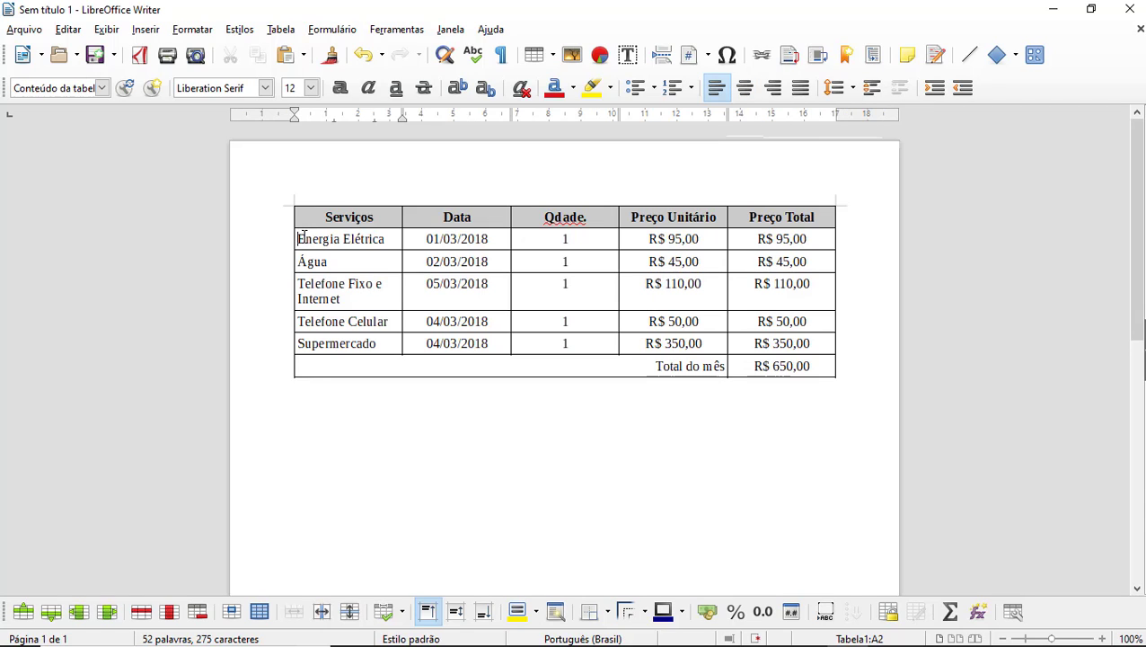
left_click_drag(298, 239, 363, 342)
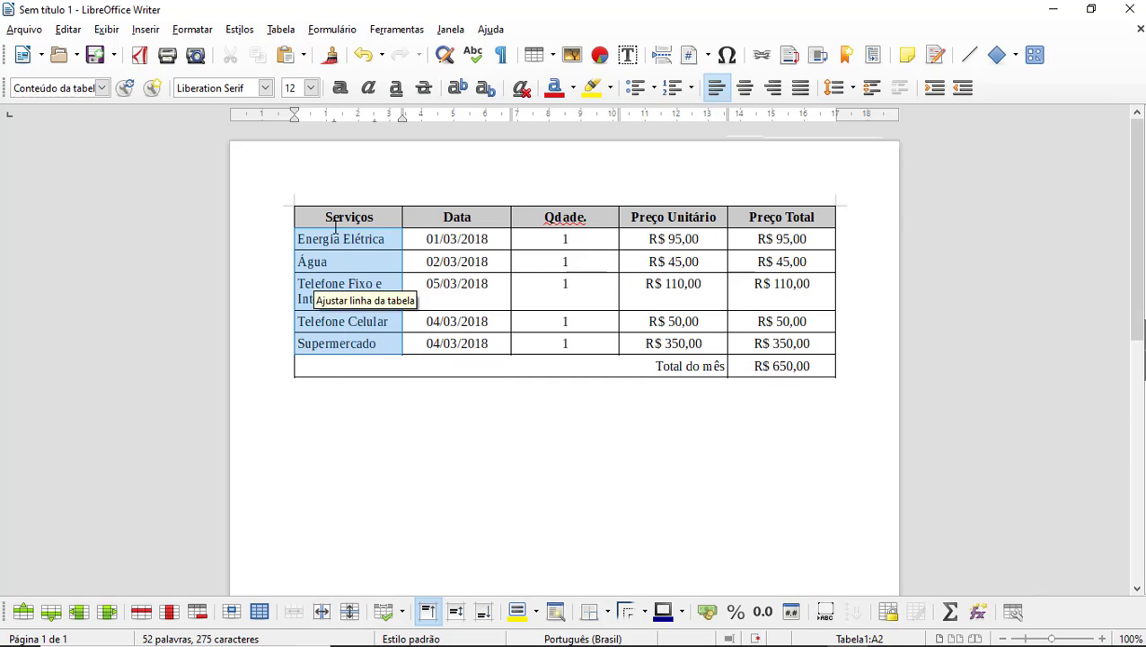
right_click(340, 281)
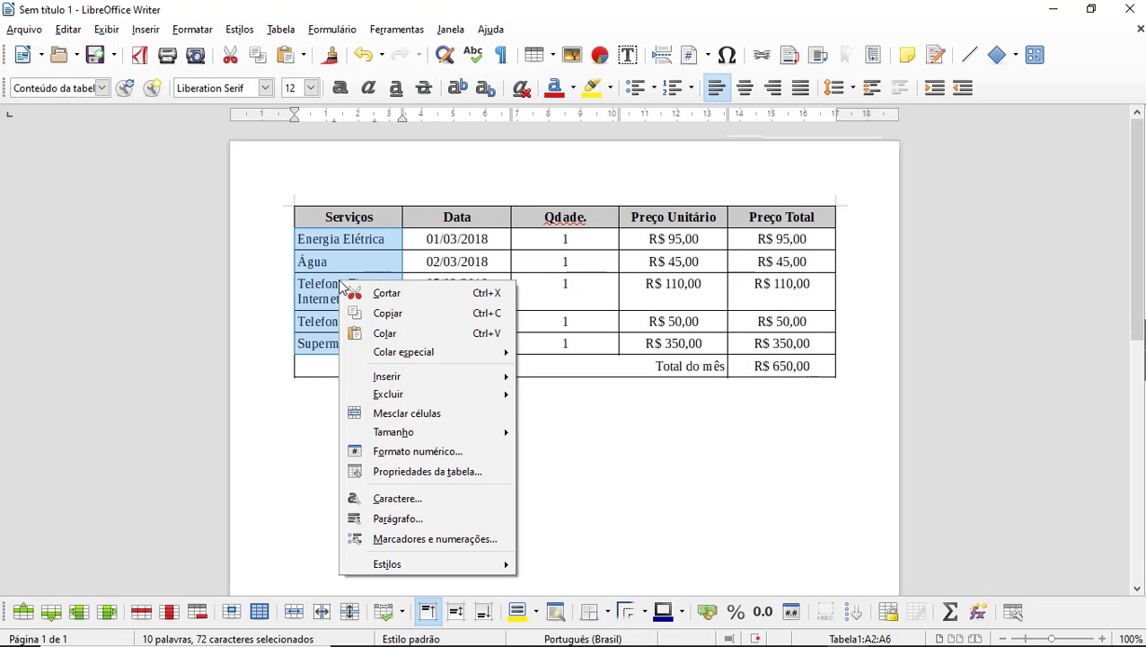
mouse_move(368, 438)
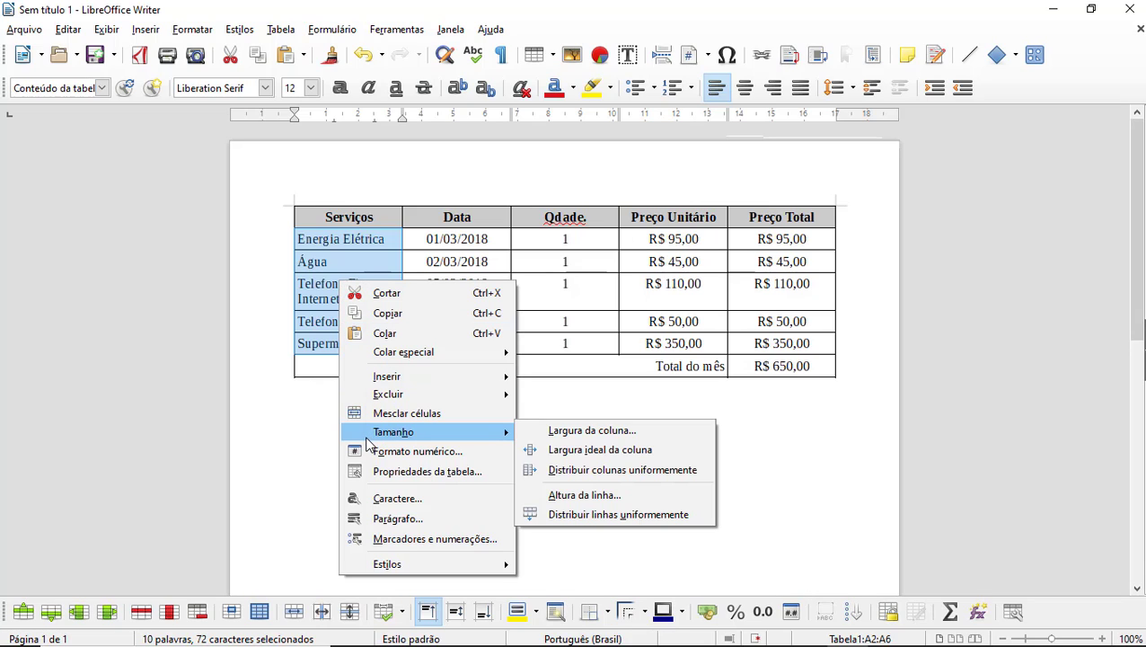
left_click(440, 475)
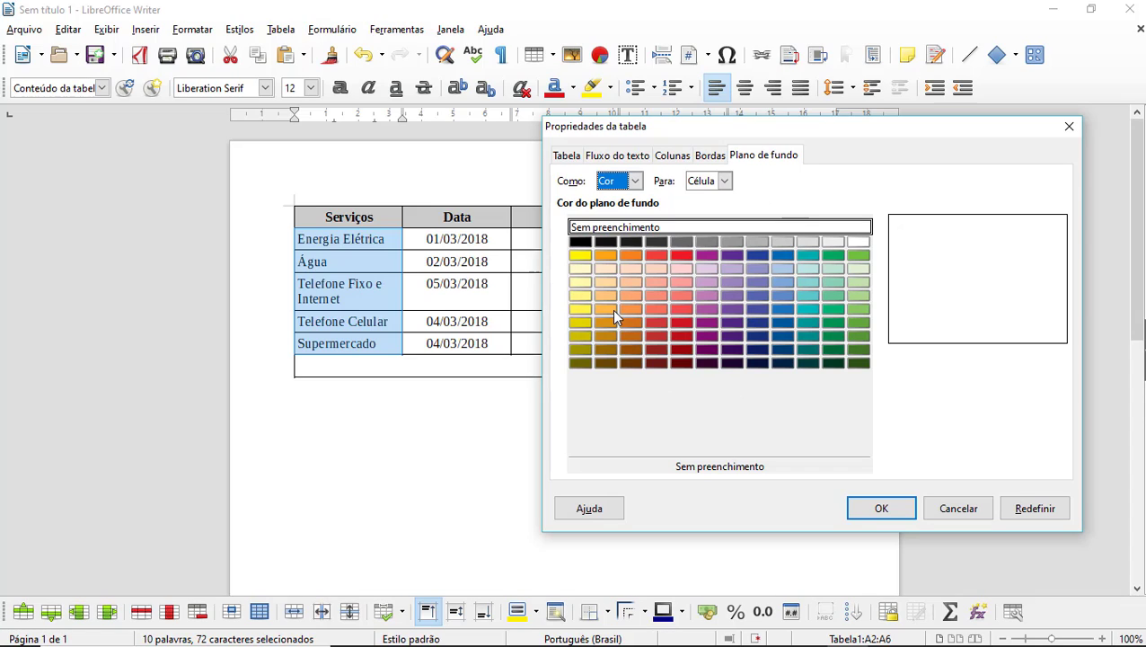
left_click(780, 241)
left_click(878, 509)
left_click(458, 321)
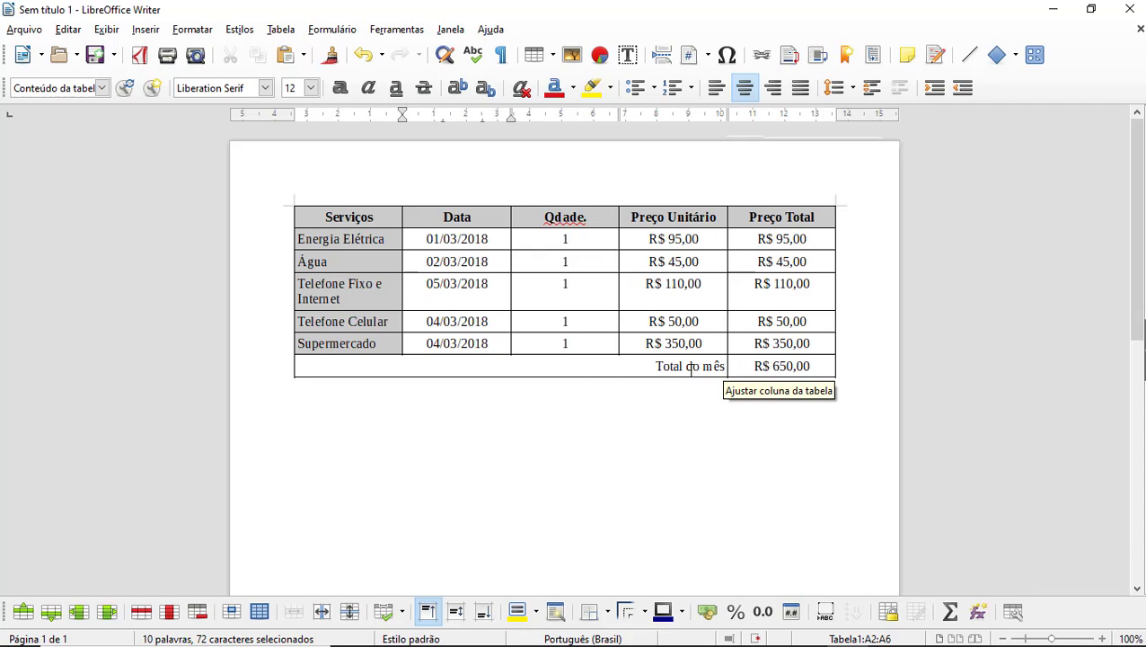
- Fill the "Total do mês" row with a black (Preto) cell background
left_click(285, 365)
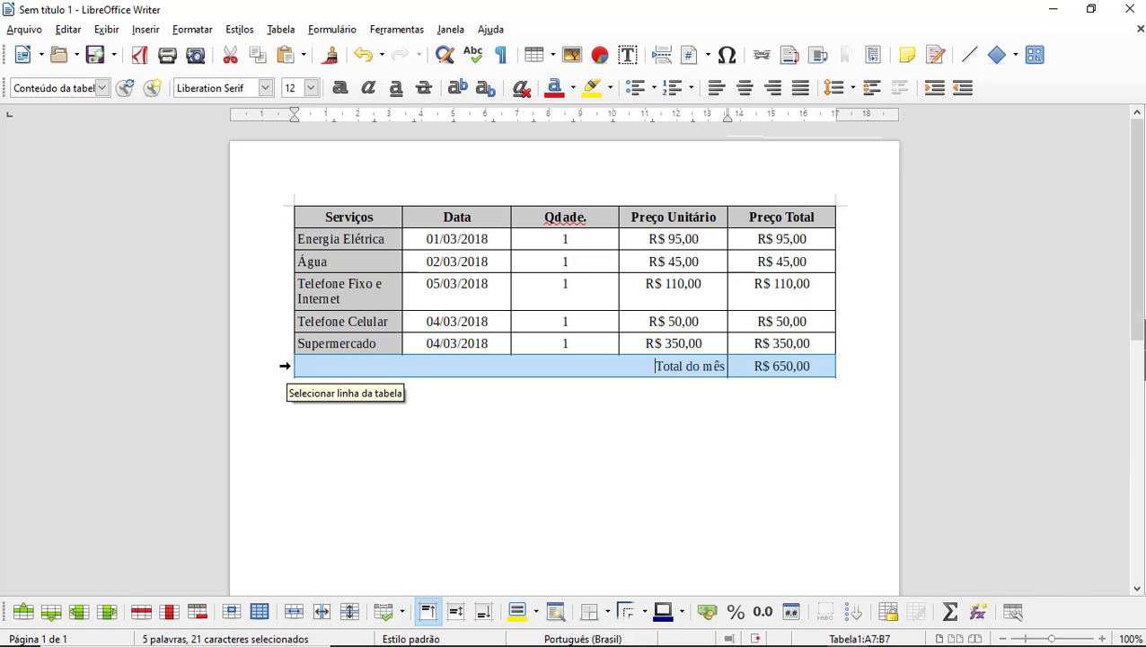
right_click(378, 371)
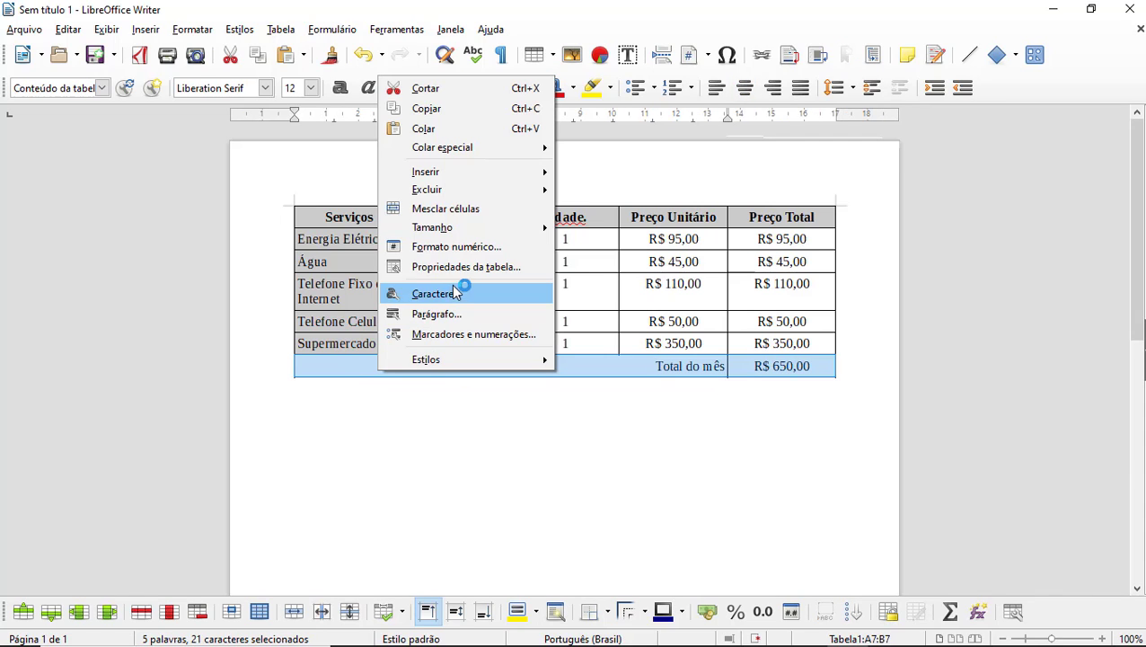
left_click(465, 268)
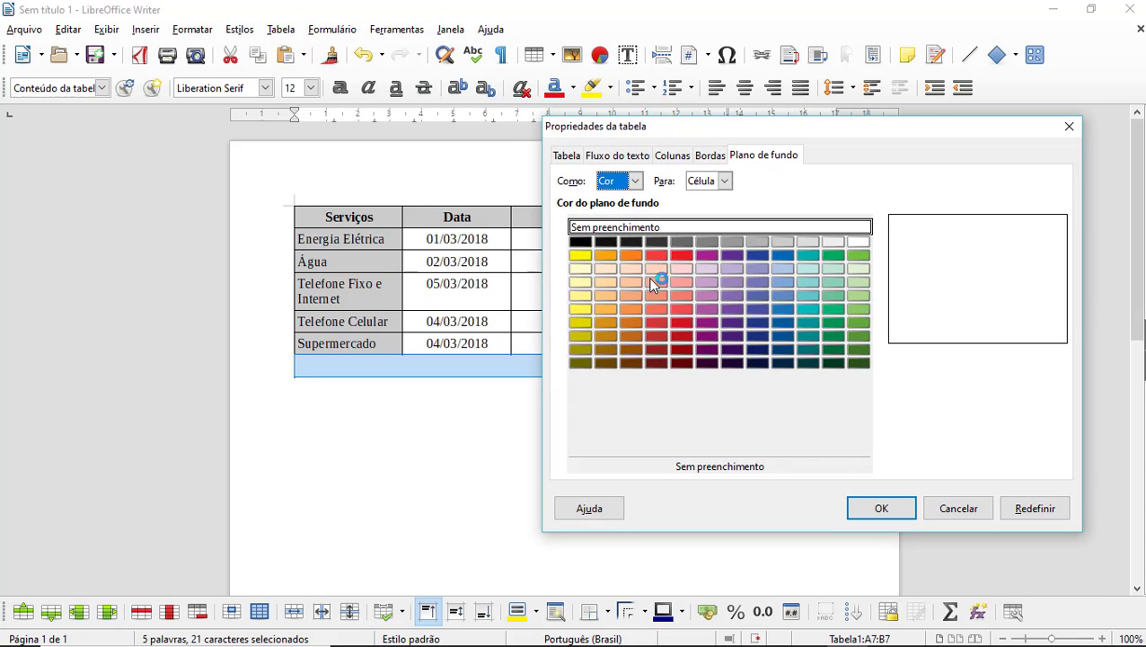
left_click(581, 241)
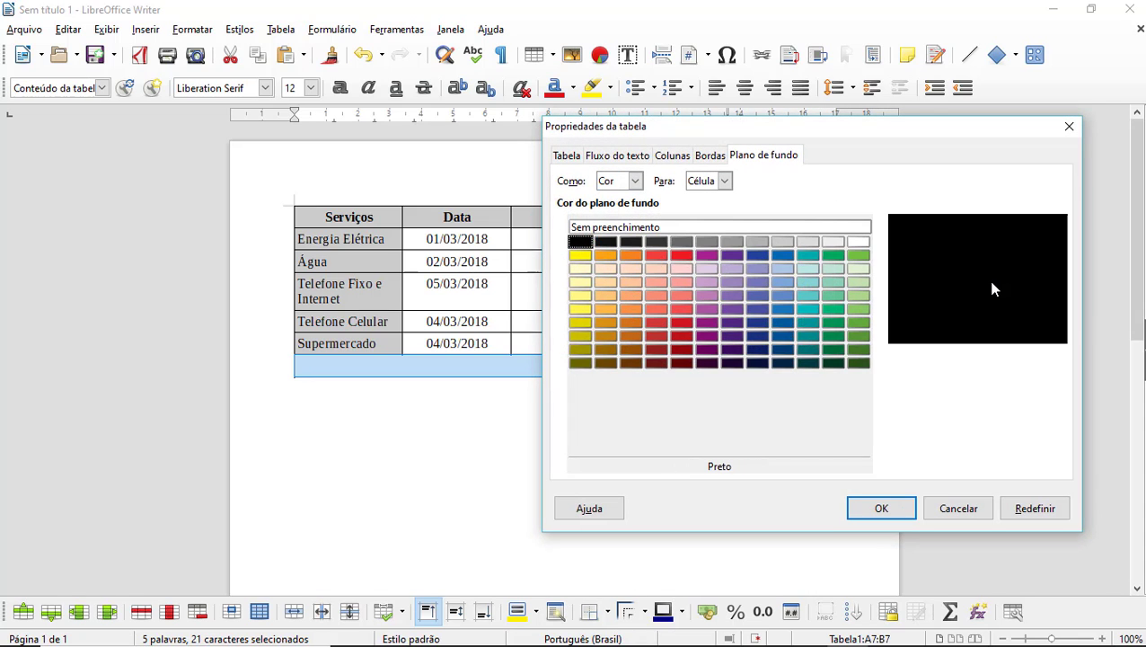
left_click(881, 508)
left_click(736, 434)
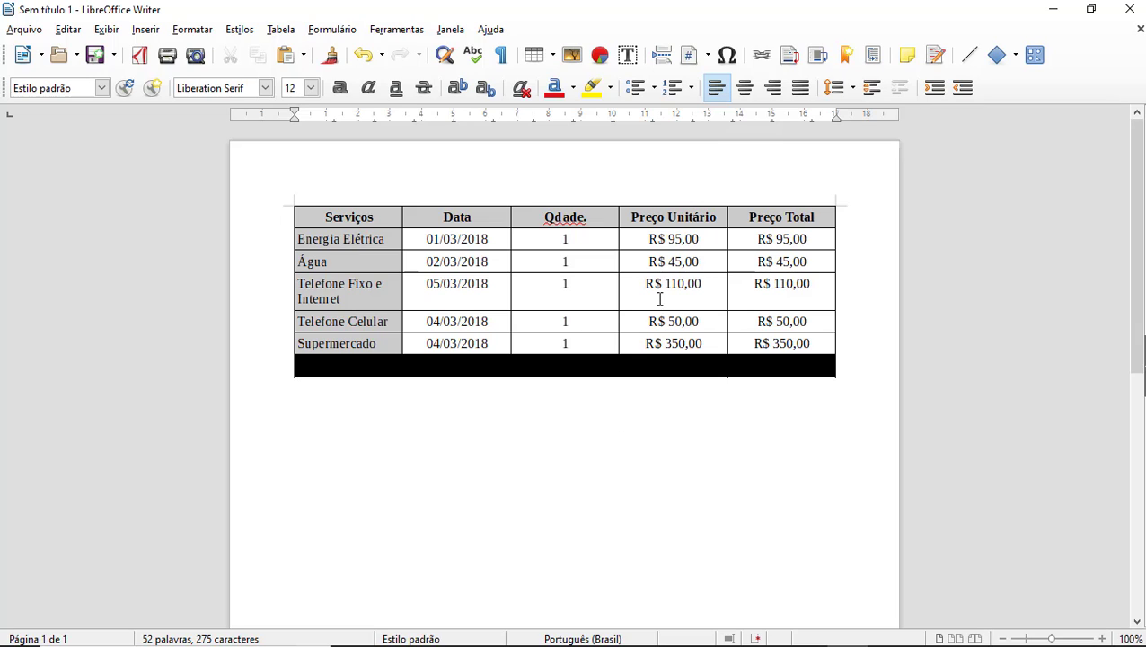
- Set the font color of the black "Total do mês" row to white
left_click_drag(647, 283, 703, 283)
left_click(704, 284)
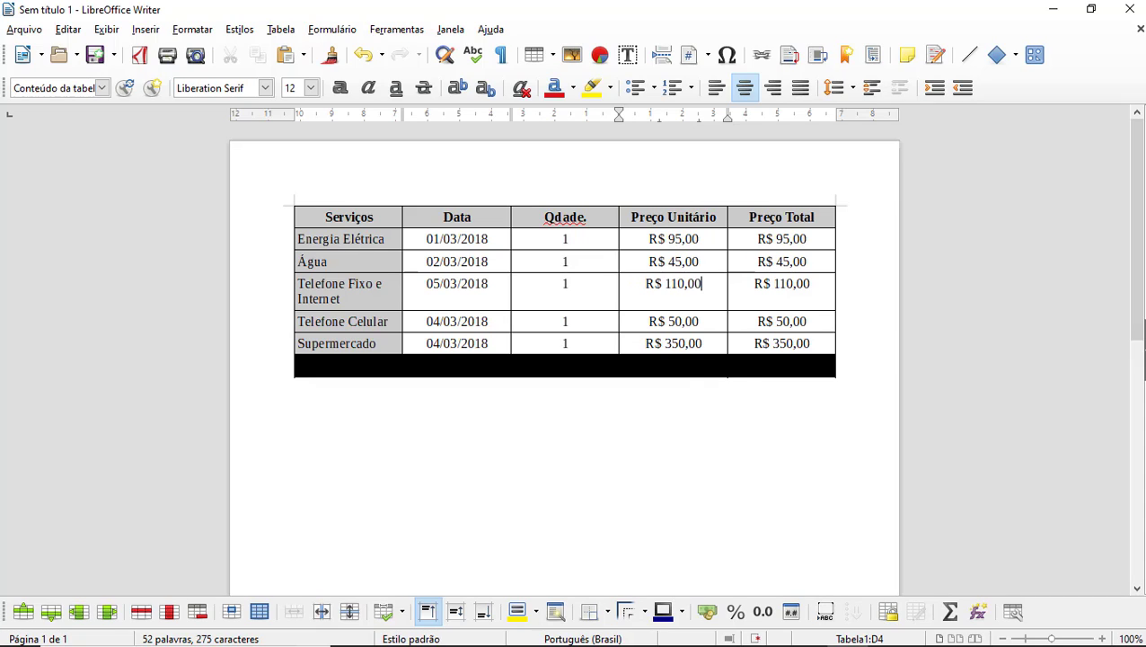
left_click(283, 364)
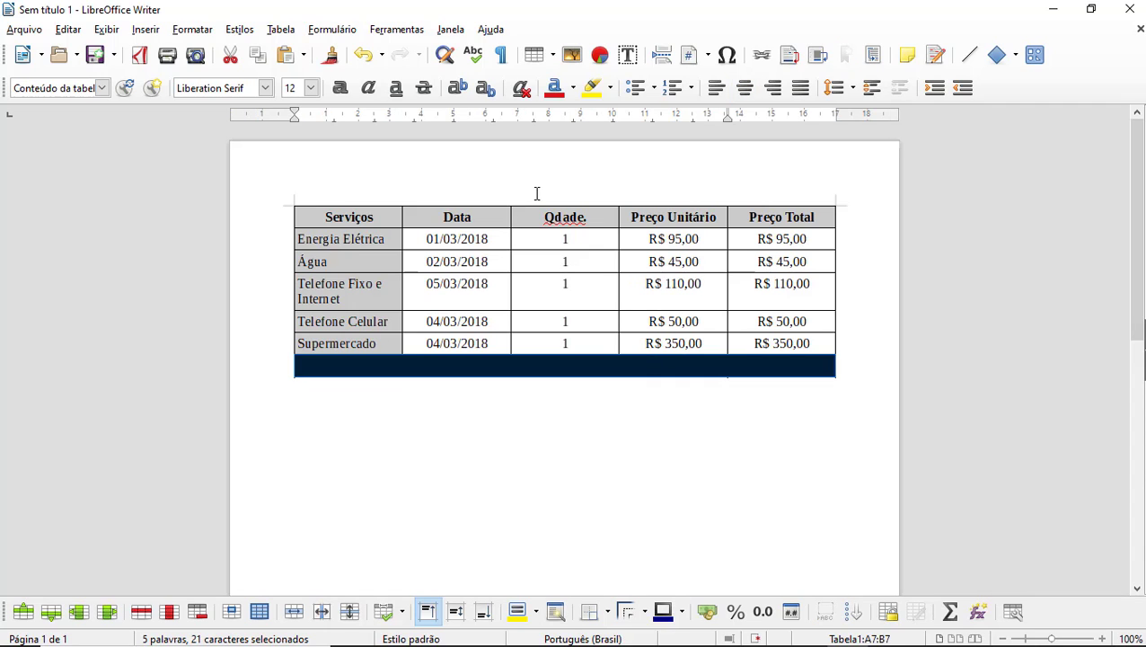
left_click(574, 88)
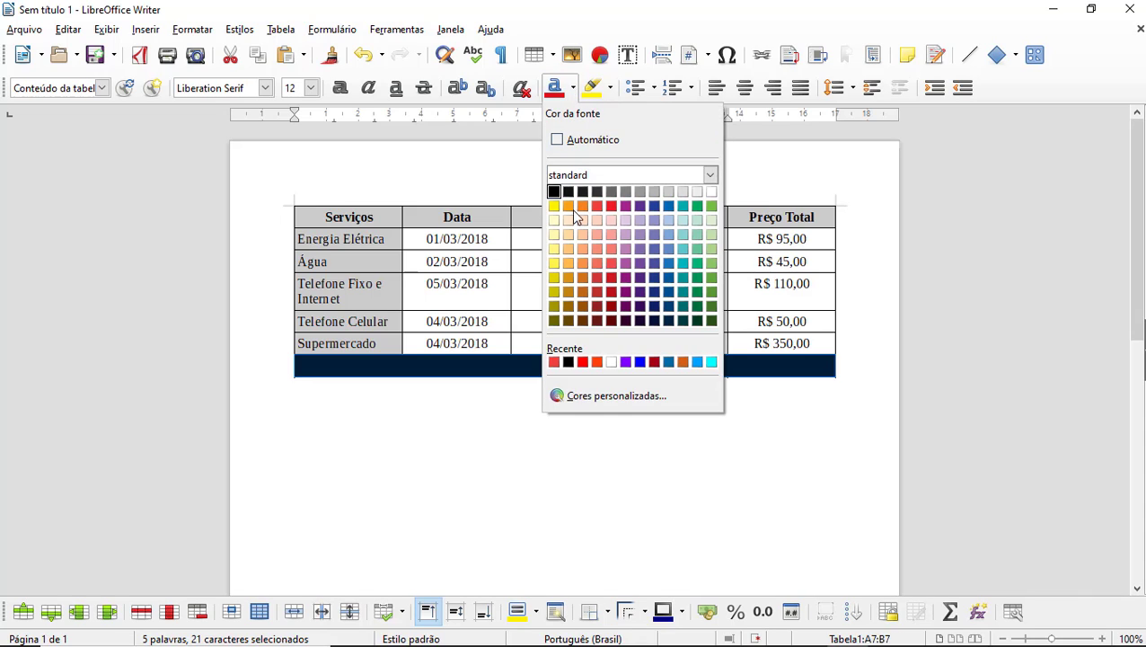
left_click(611, 363)
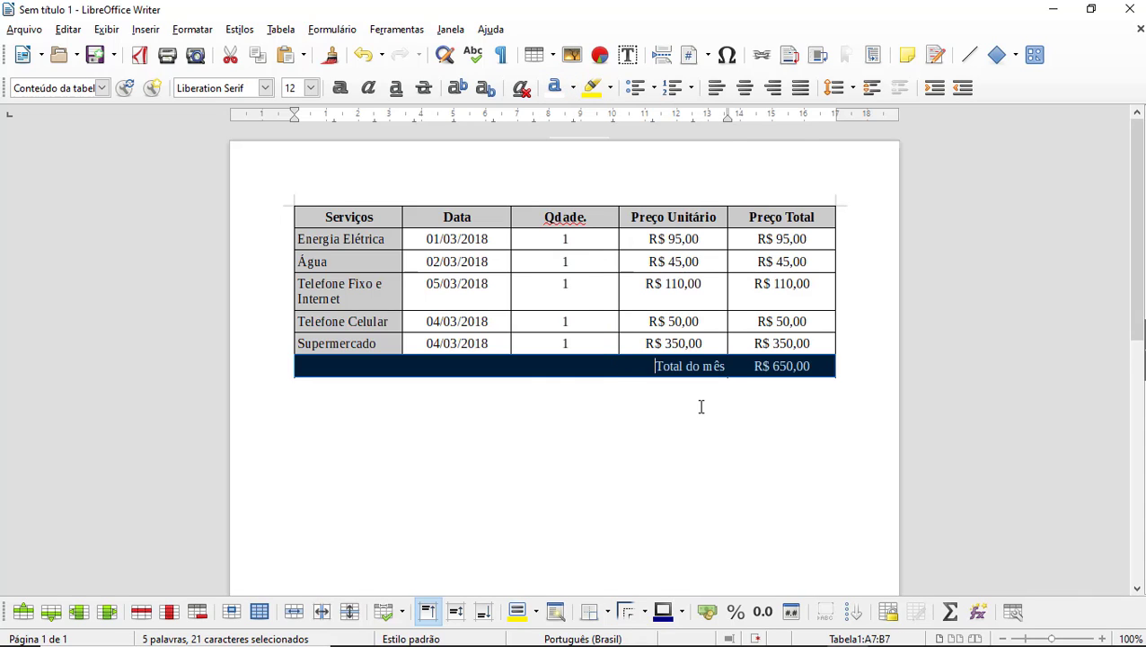
left_click(746, 398)
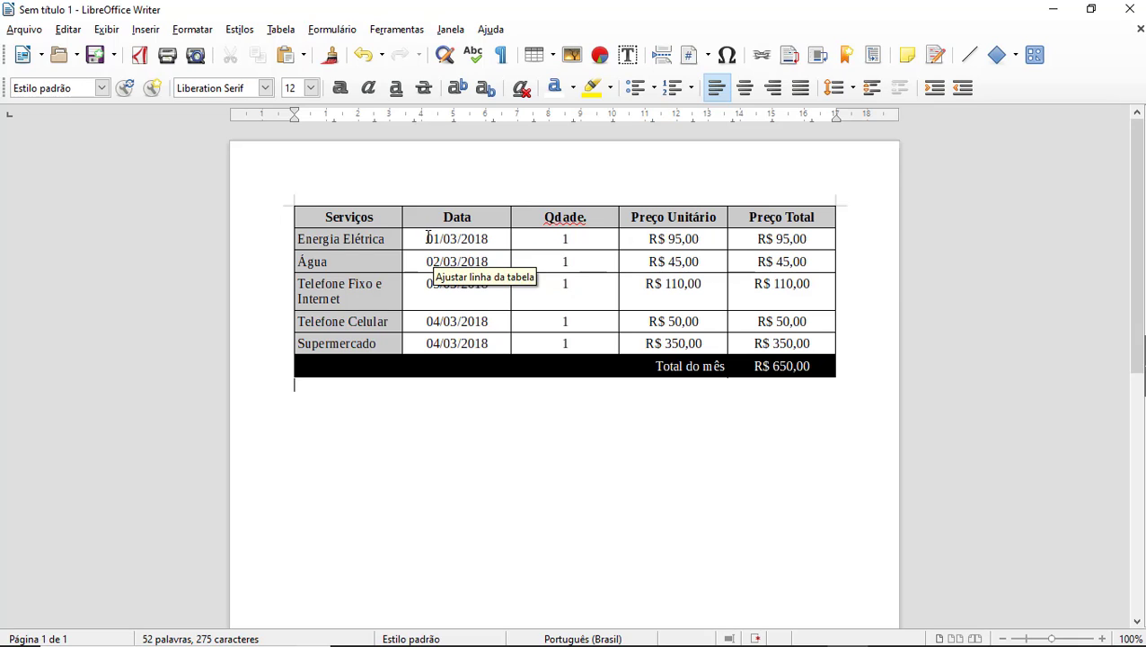
- Fill the date, quantity and price cells of the five service rows with the background color Amarelo claro 2
left_click_drag(428, 238, 758, 343)
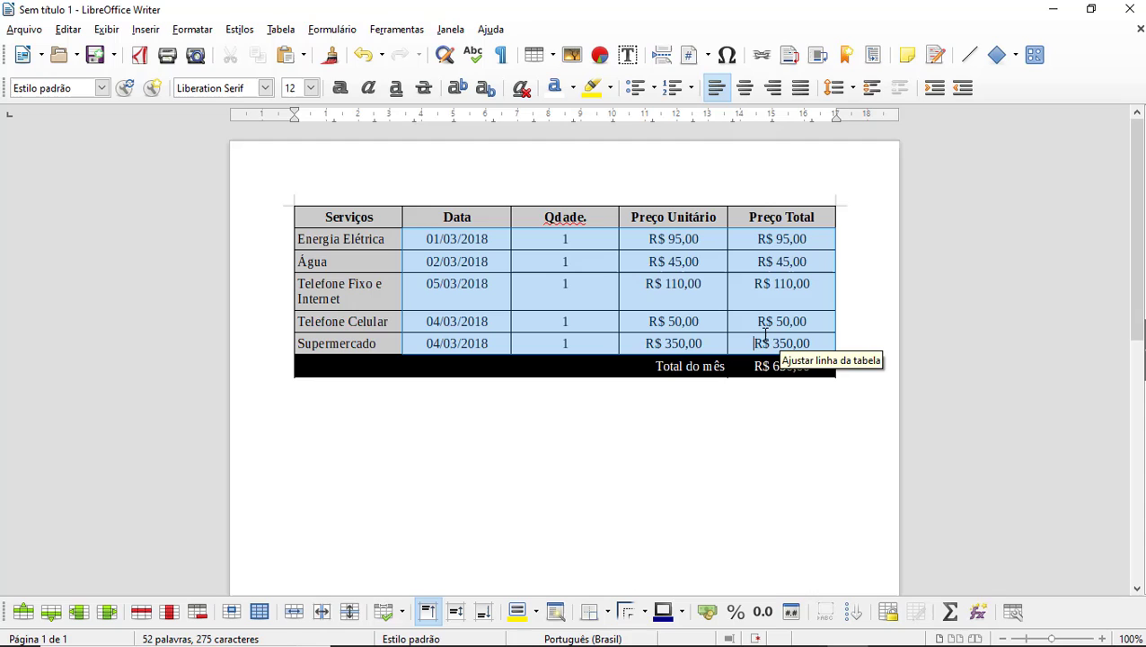
right_click(716, 324)
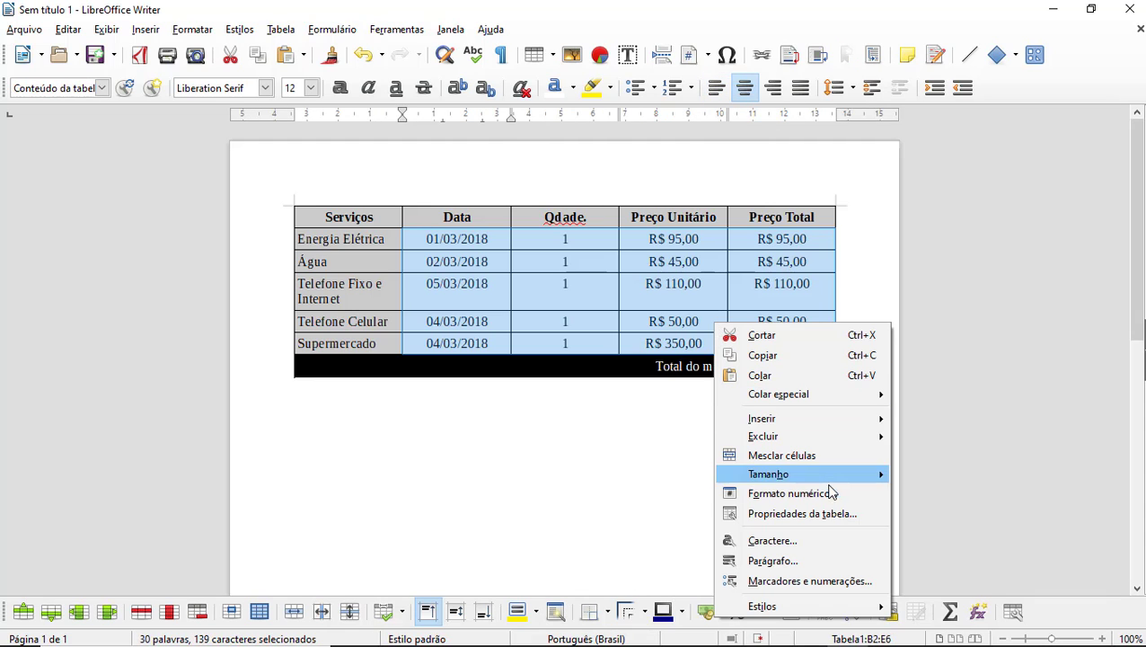
left_click(833, 514)
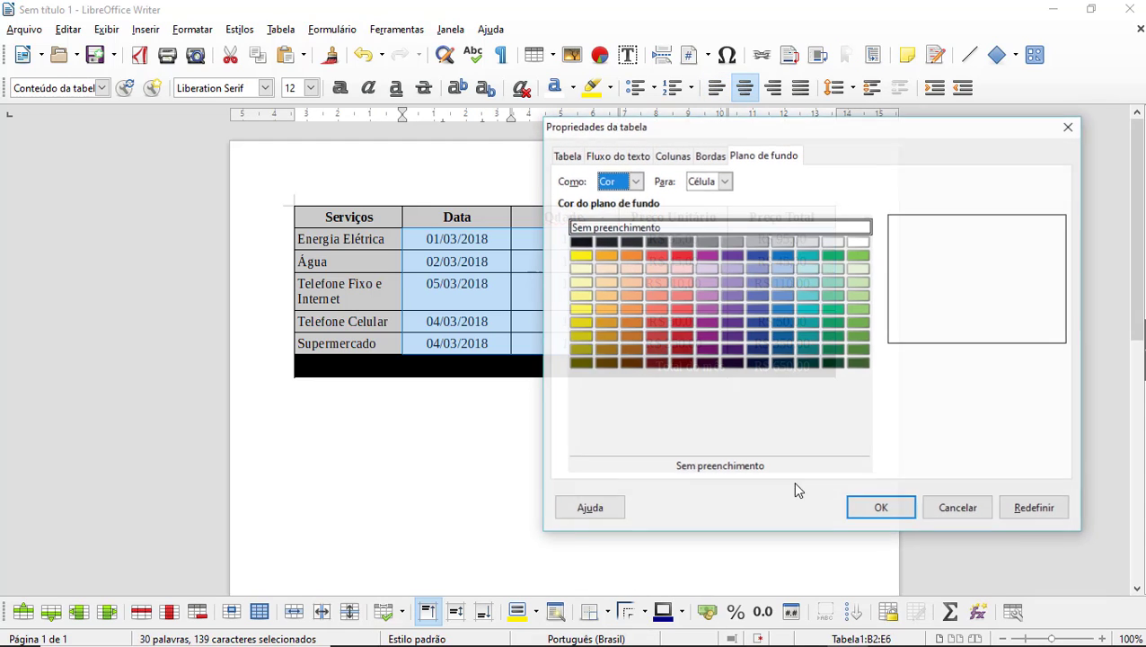
left_click(581, 297)
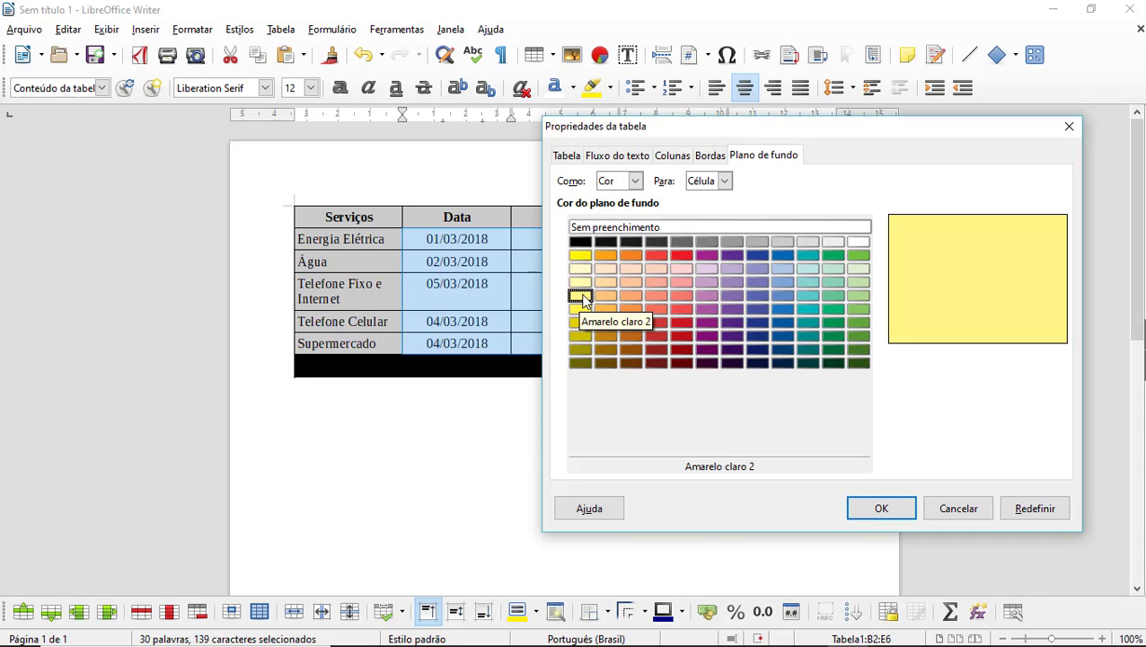
left_click(878, 510)
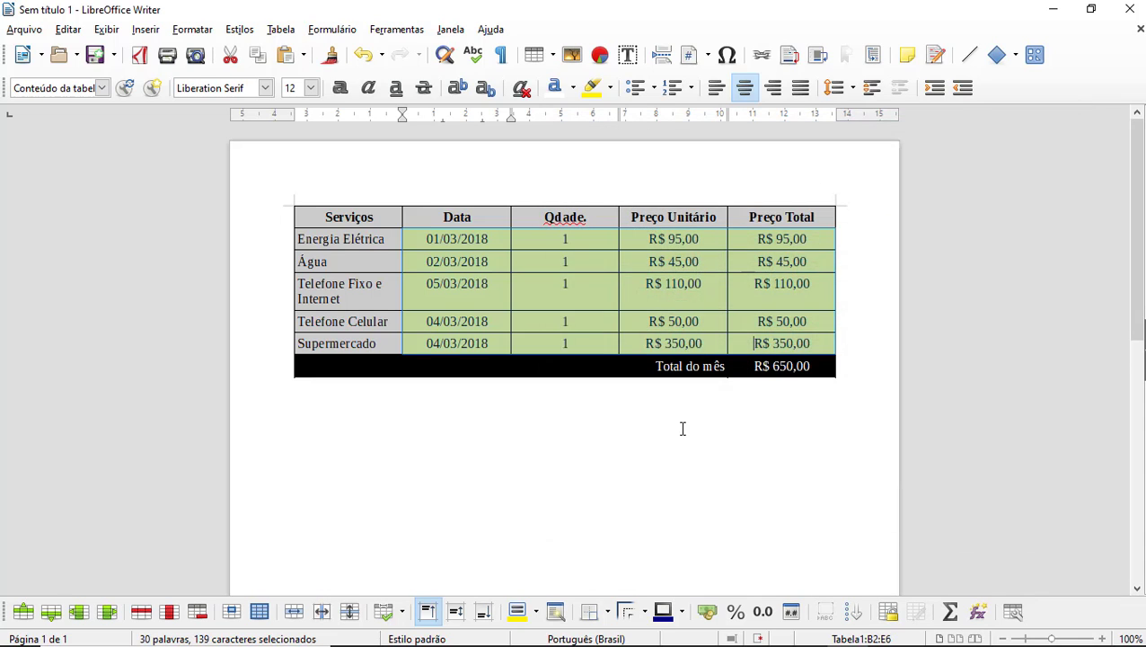
left_click(682, 427)
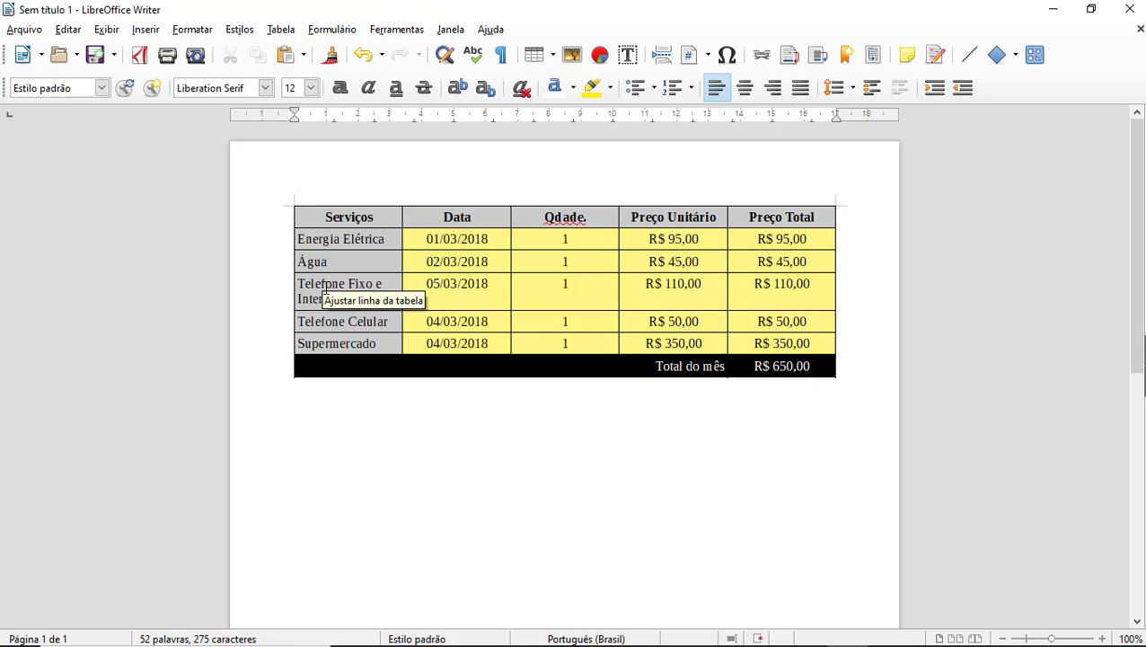
- Center the date, quantity and price cells of the Telefone Fixo e Internet row vertically
left_click(283, 288)
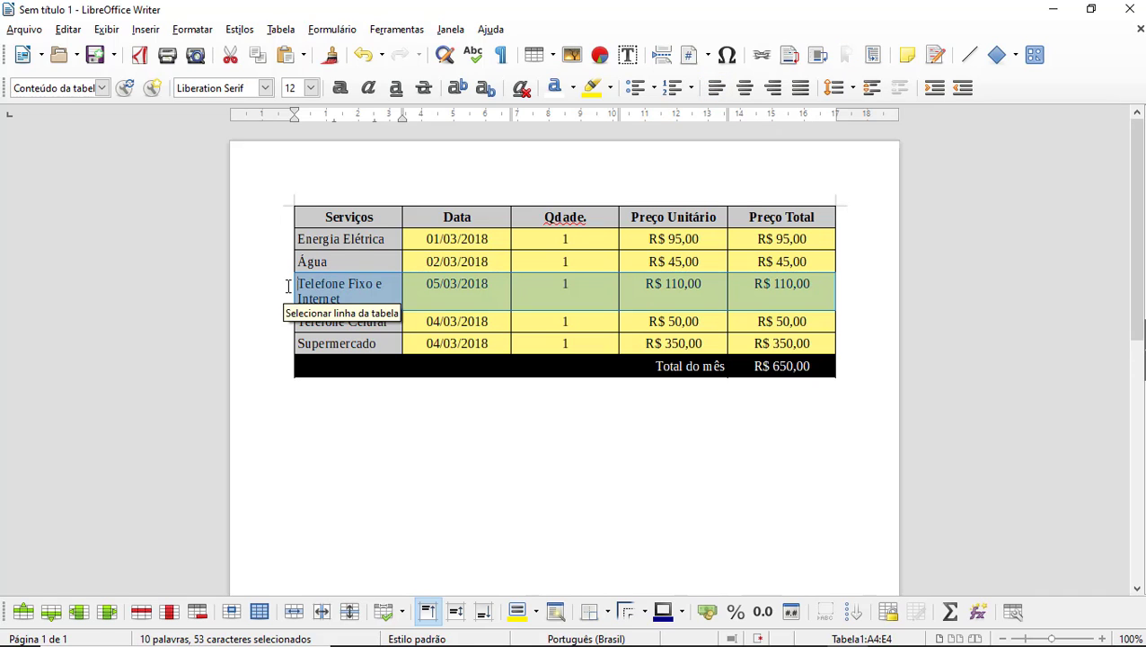
left_click(346, 284)
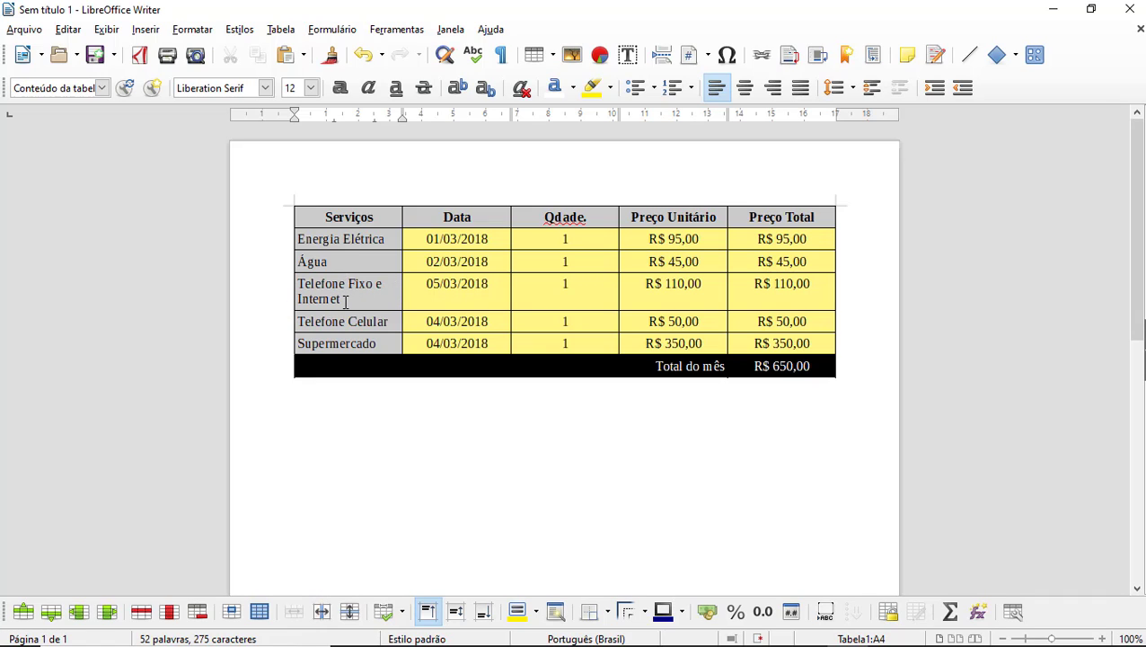
left_click_drag(408, 301, 798, 290)
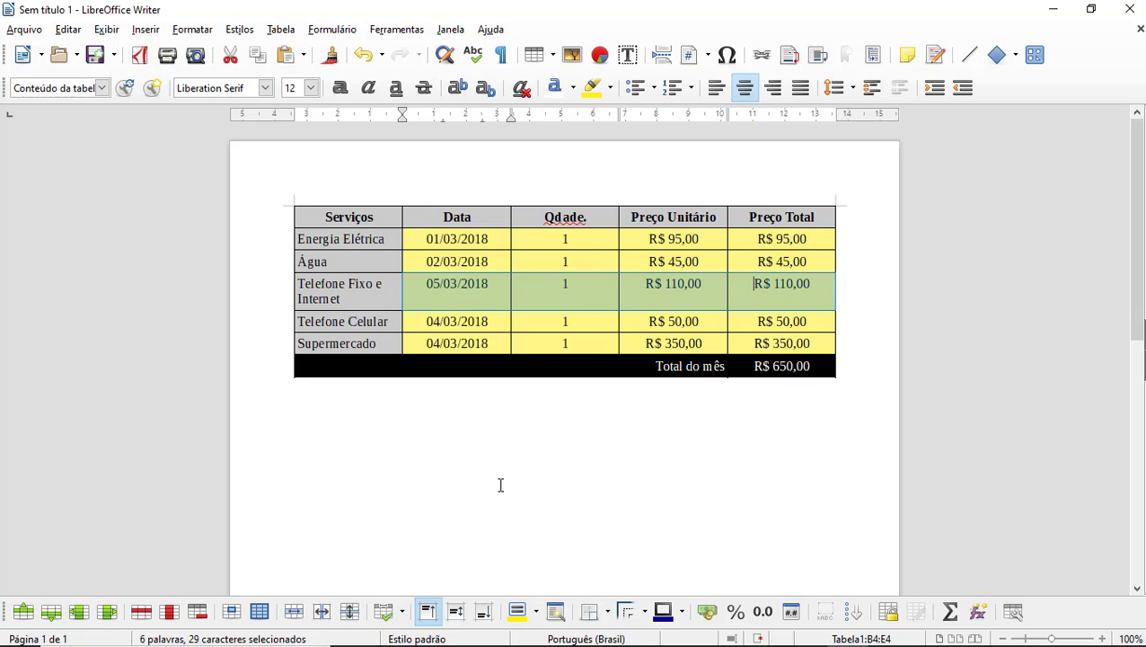
left_click(457, 615)
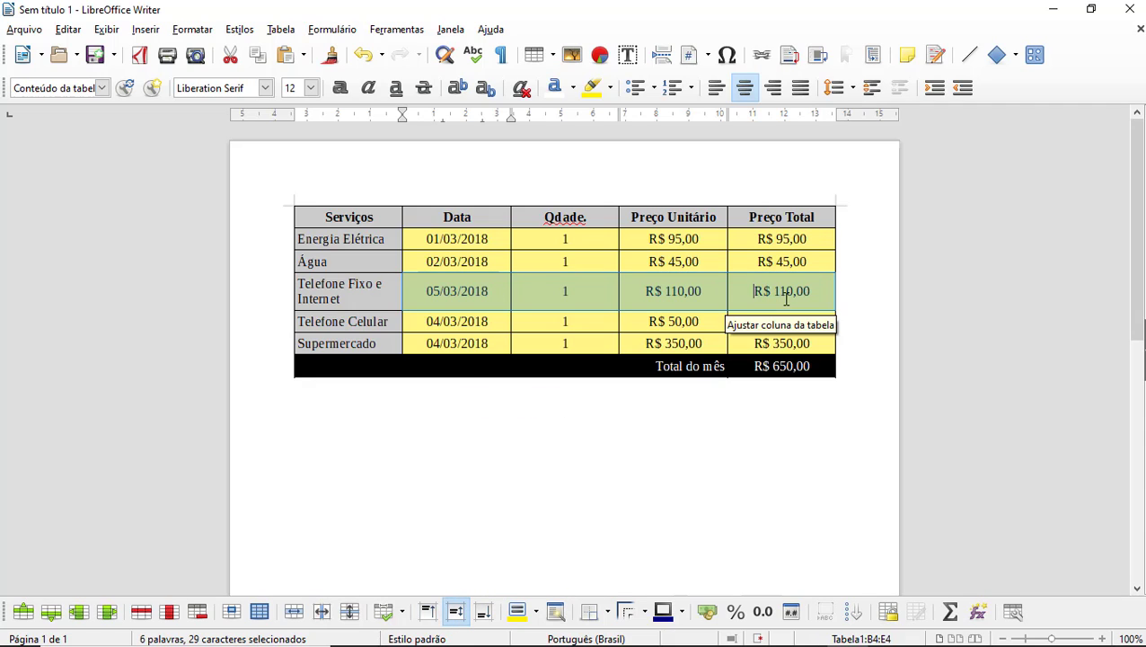
- Widen the Serviços column until "Telefone Fixo e Internet" fits on a single line
left_click(460, 291)
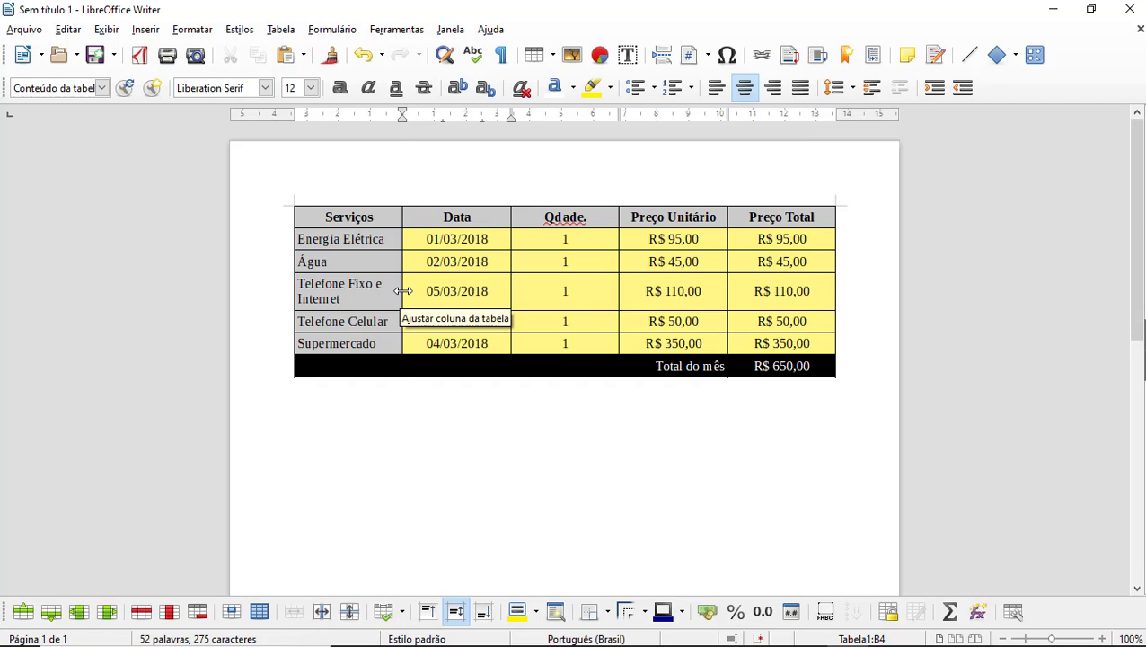
left_click_drag(402, 290, 403, 291)
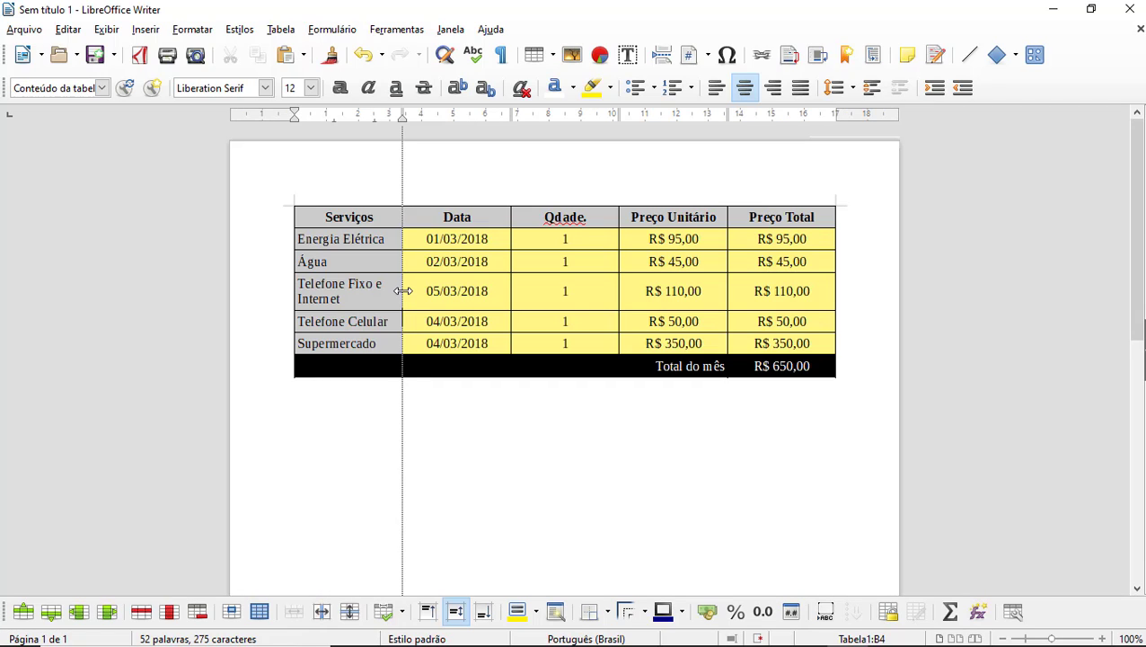
left_click_drag(402, 290, 403, 290)
left_click_drag(403, 290, 420, 291)
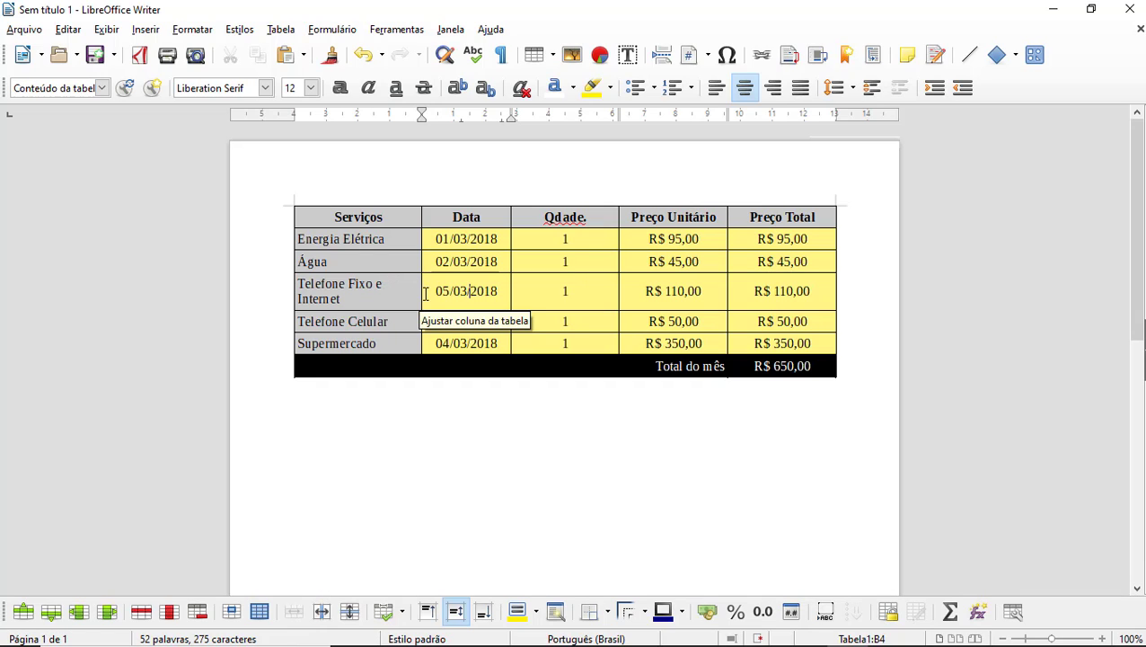
left_click_drag(423, 293, 434, 294)
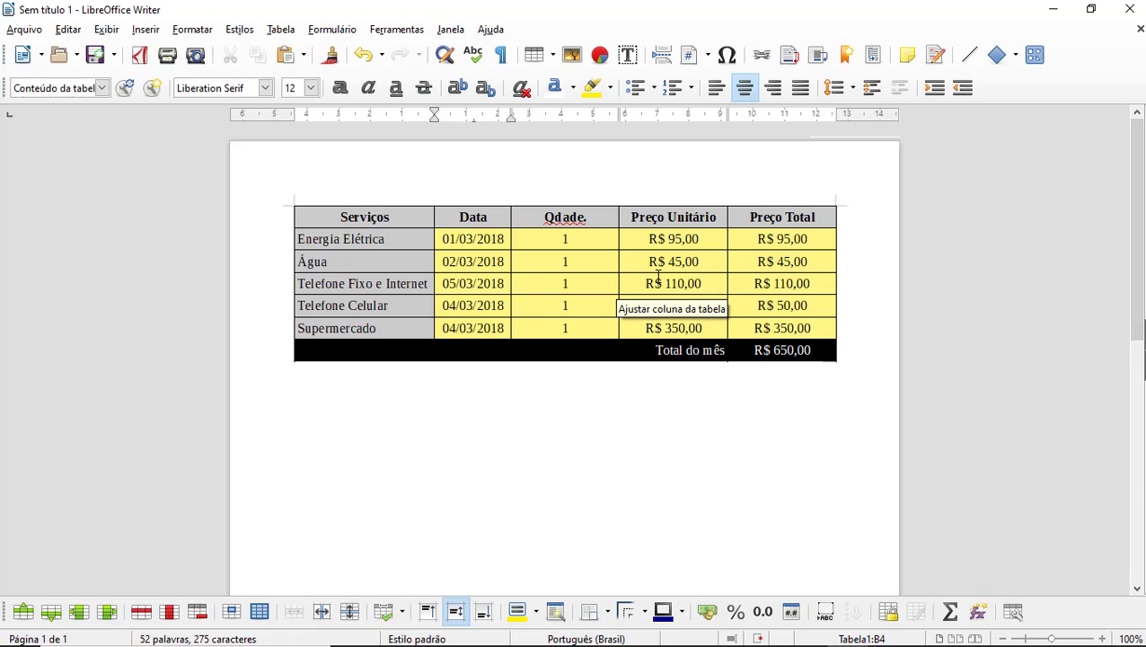
left_click(443, 370)
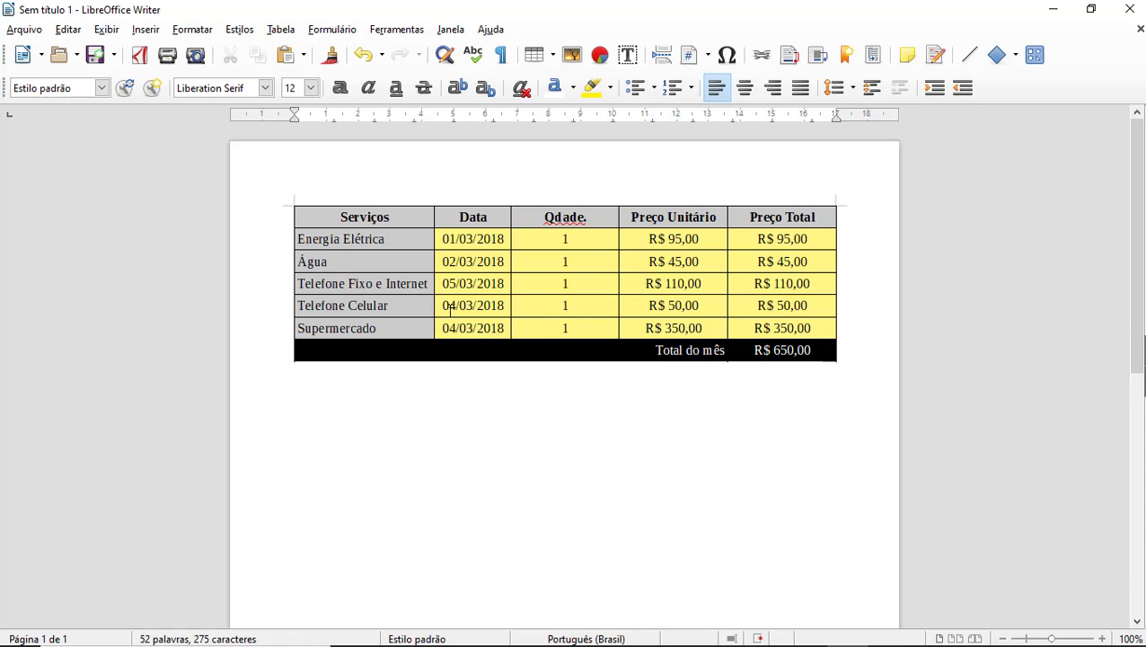
left_click(391, 300)
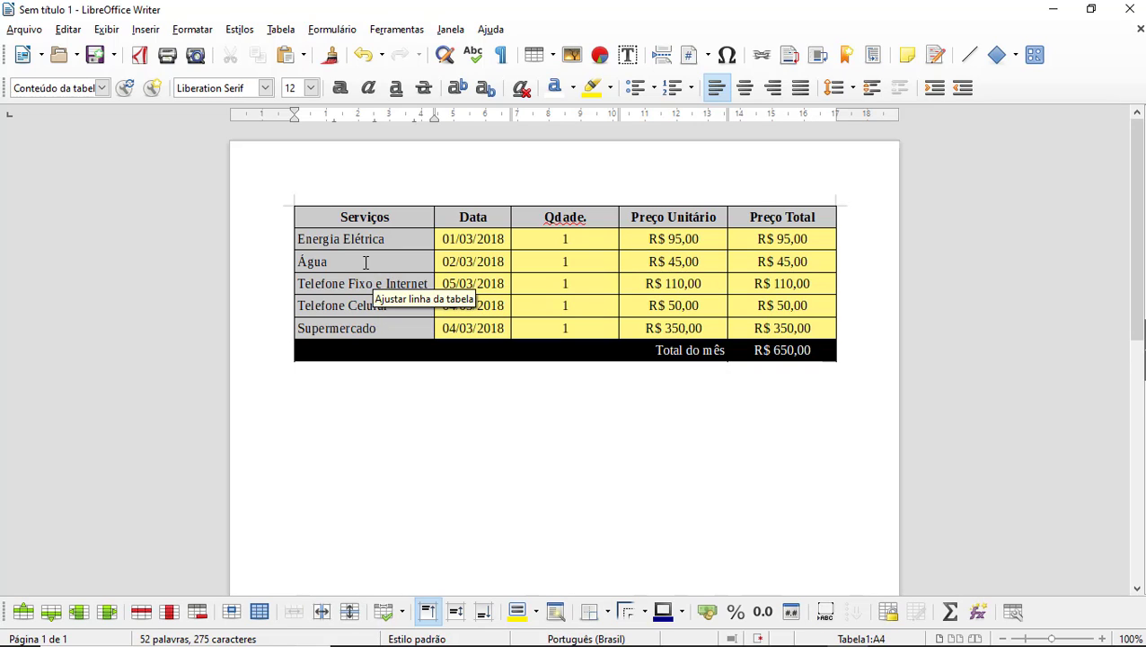
left_click(388, 238)
left_click(672, 261)
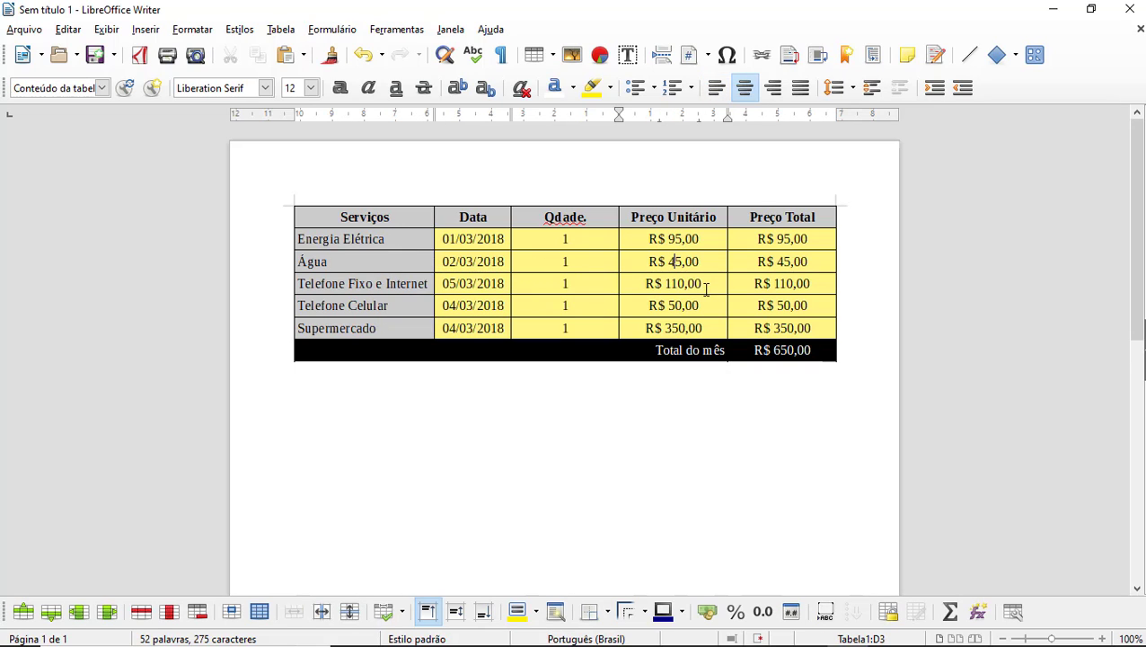
left_click(701, 283)
left_click(706, 306)
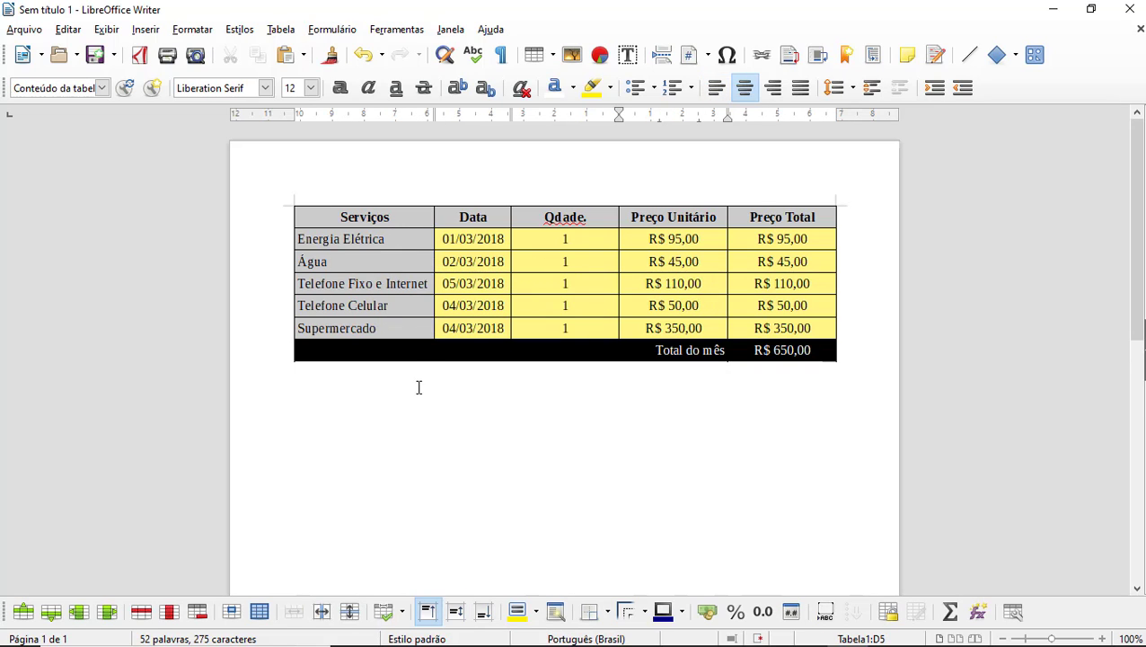
- Retype the end of "Água" in its service cell, then delete the whole word and undo the deletion
left_click(364, 259)
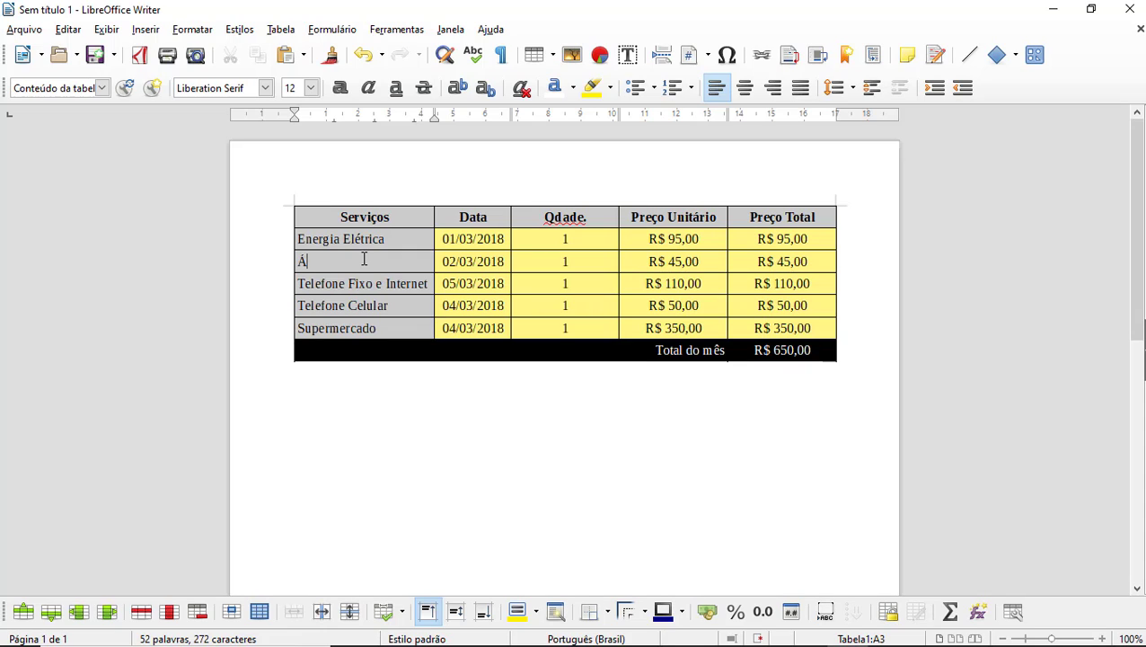
type("gua")
left_click_drag(325, 261, 299, 262)
key("Delete")
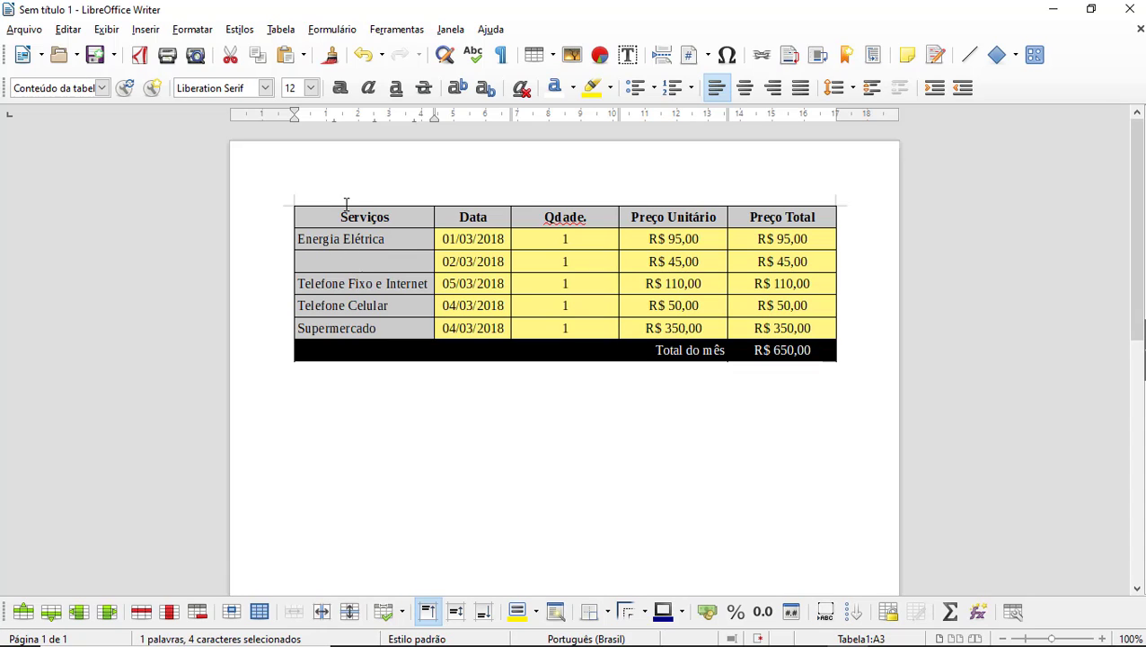
left_click(364, 56)
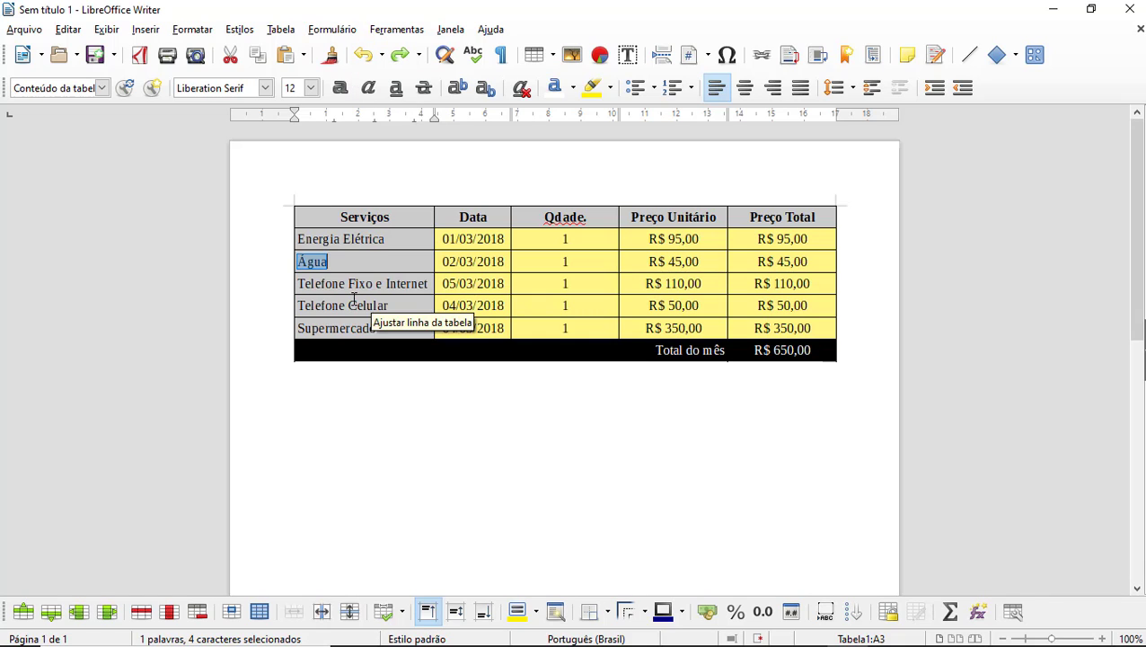
- Try line breaks after and between the words "Energia Elétrica" in their cell, removing each one again
left_click(396, 244)
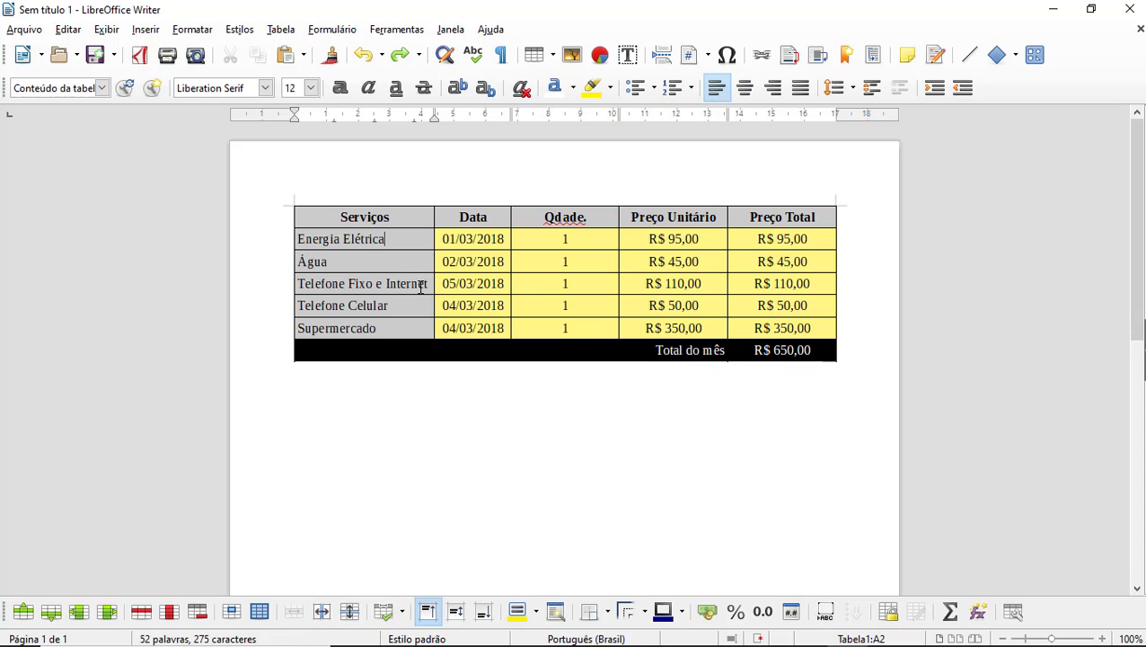
key("Return")
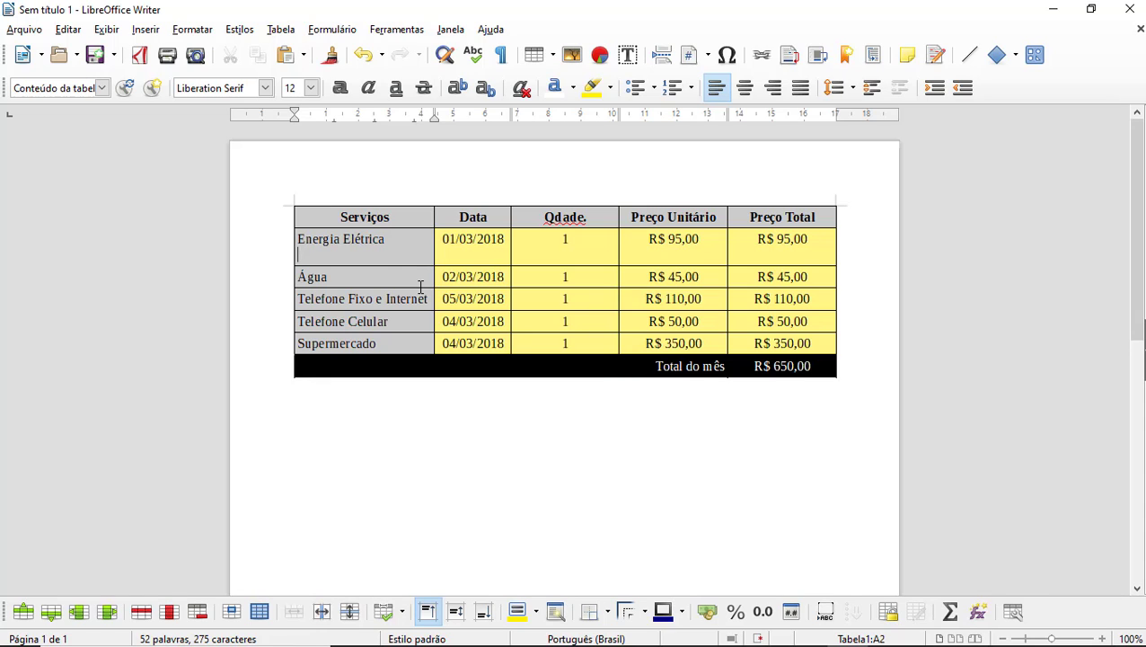
key("BackSpace")
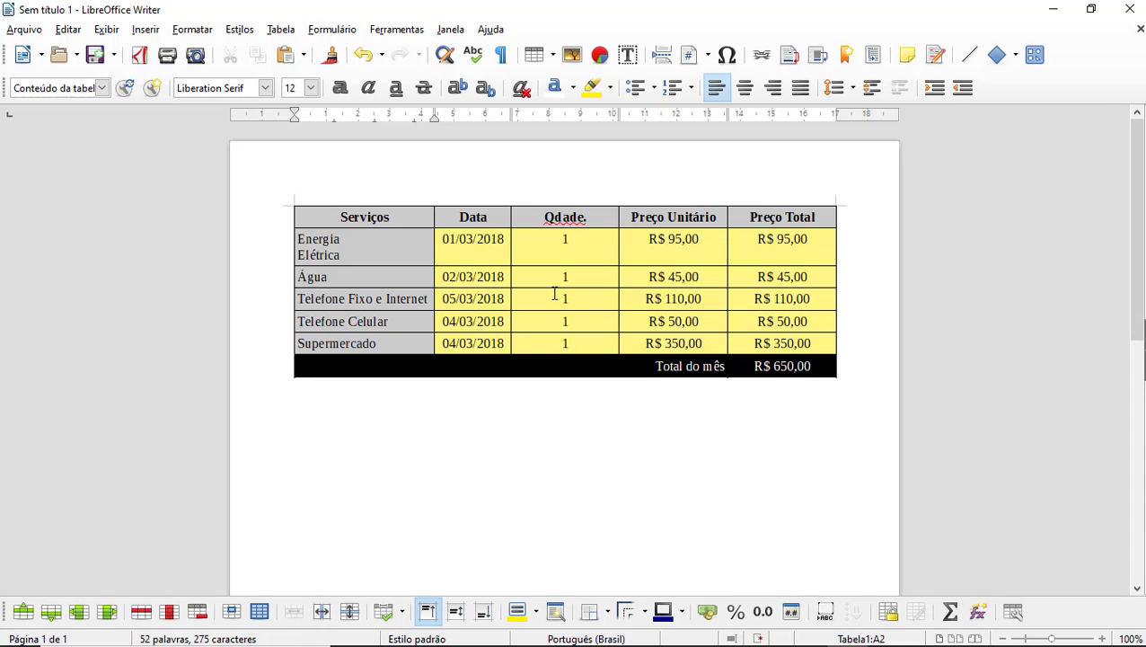
key("BackSpace")
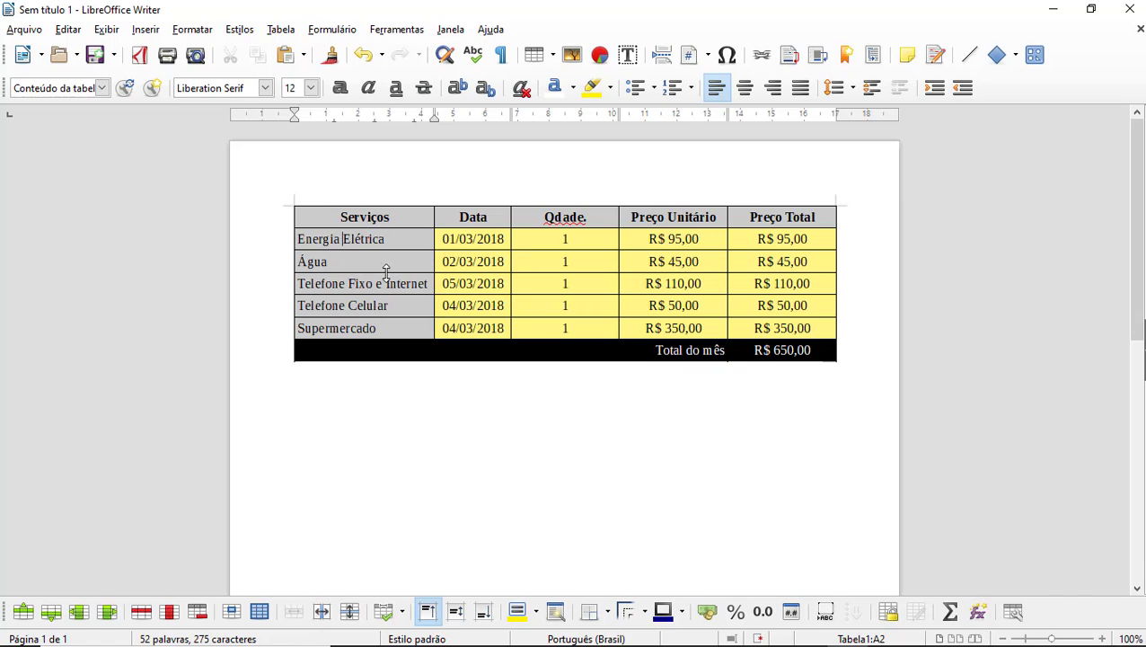
- Try a line break before "Energia Elétrica" in its cell and take it out again
left_click(300, 239)
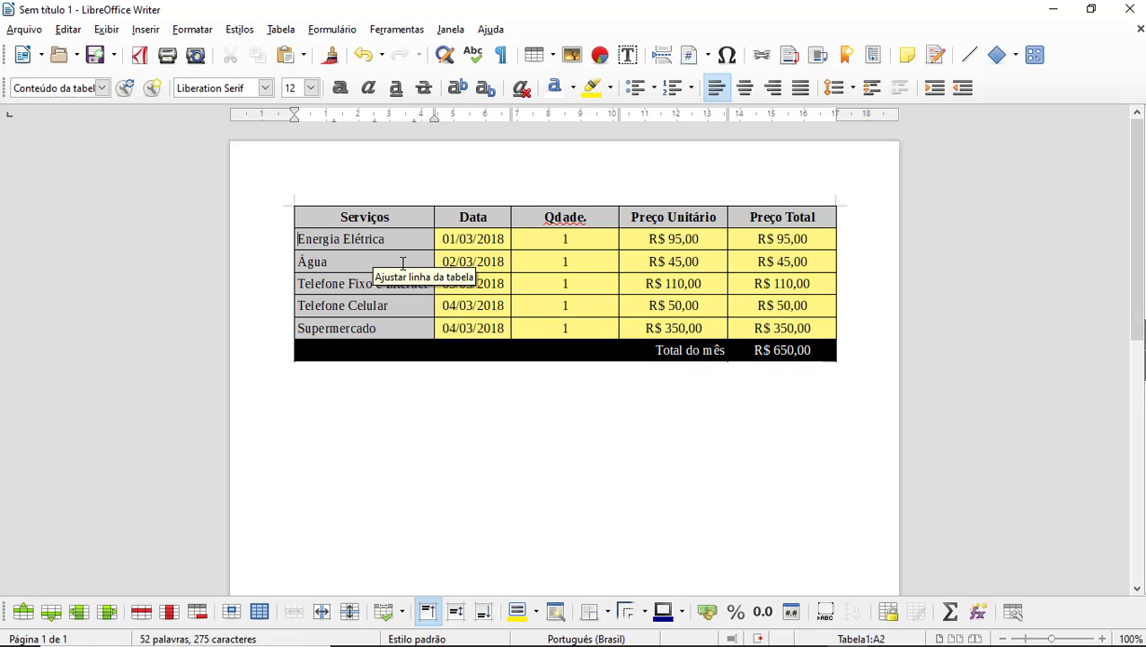
key("Return")
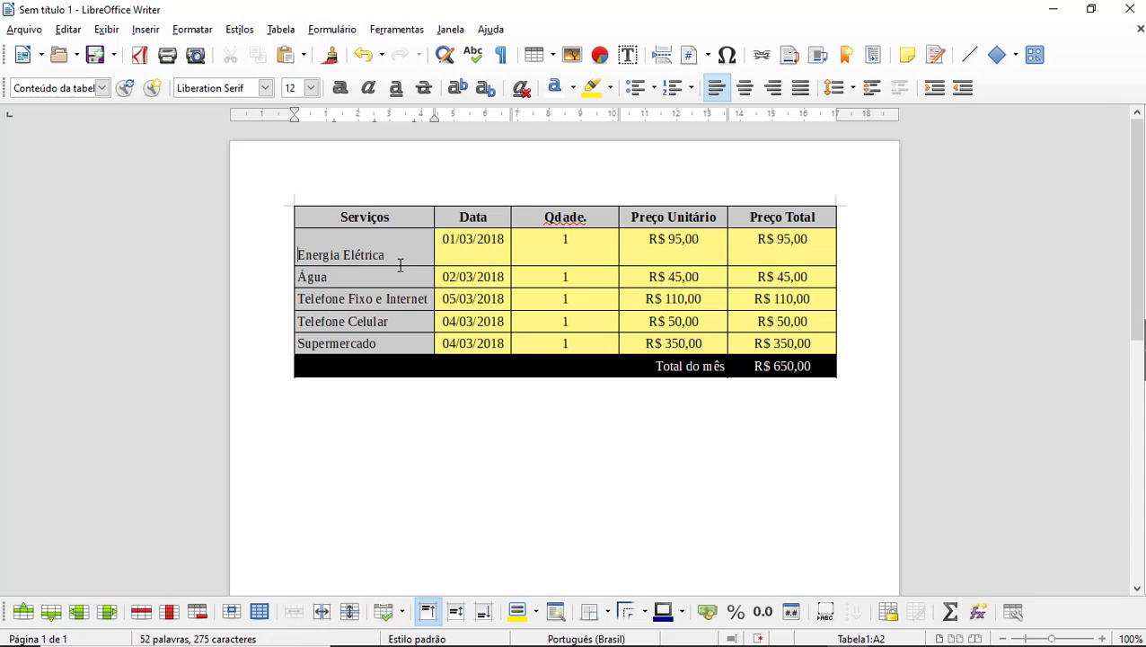
left_click(322, 240)
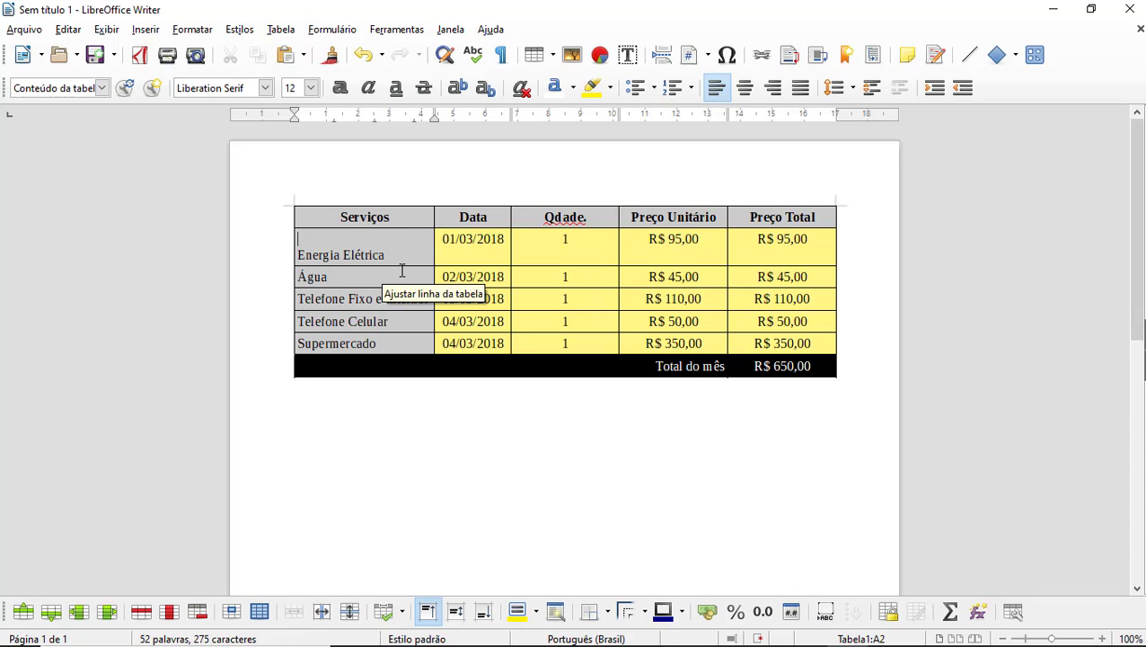
key("Delete")
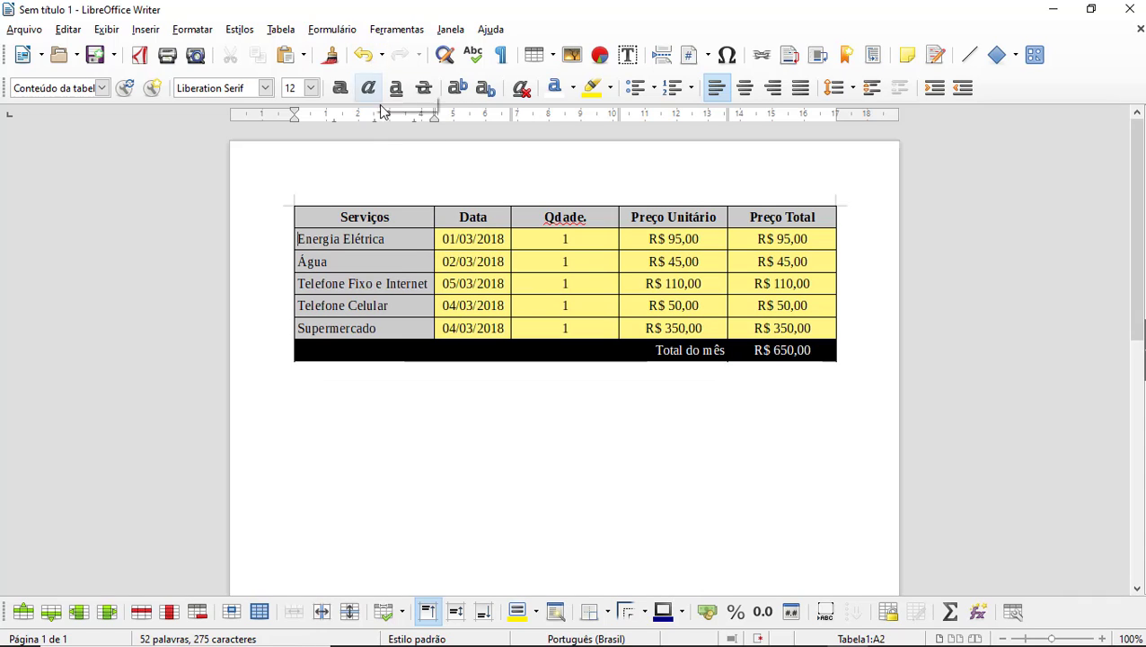
key("ctrl+z")
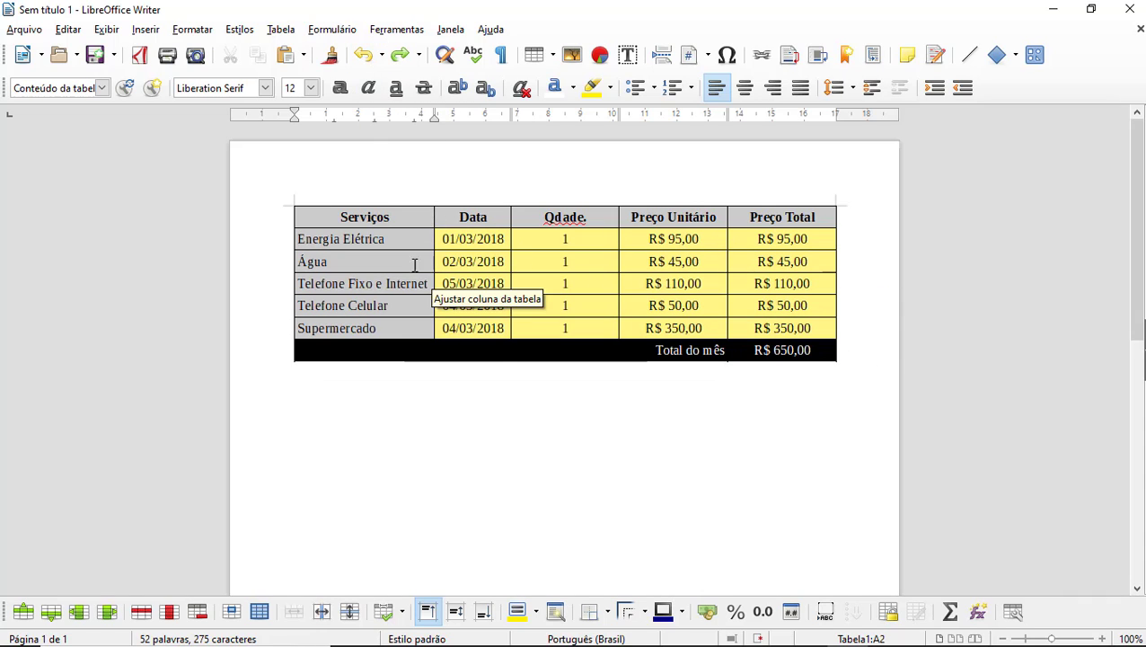
- Insert an empty paragraph above the table and enter the centered title "Exemplo de Tabela" in it
left_click(301, 218)
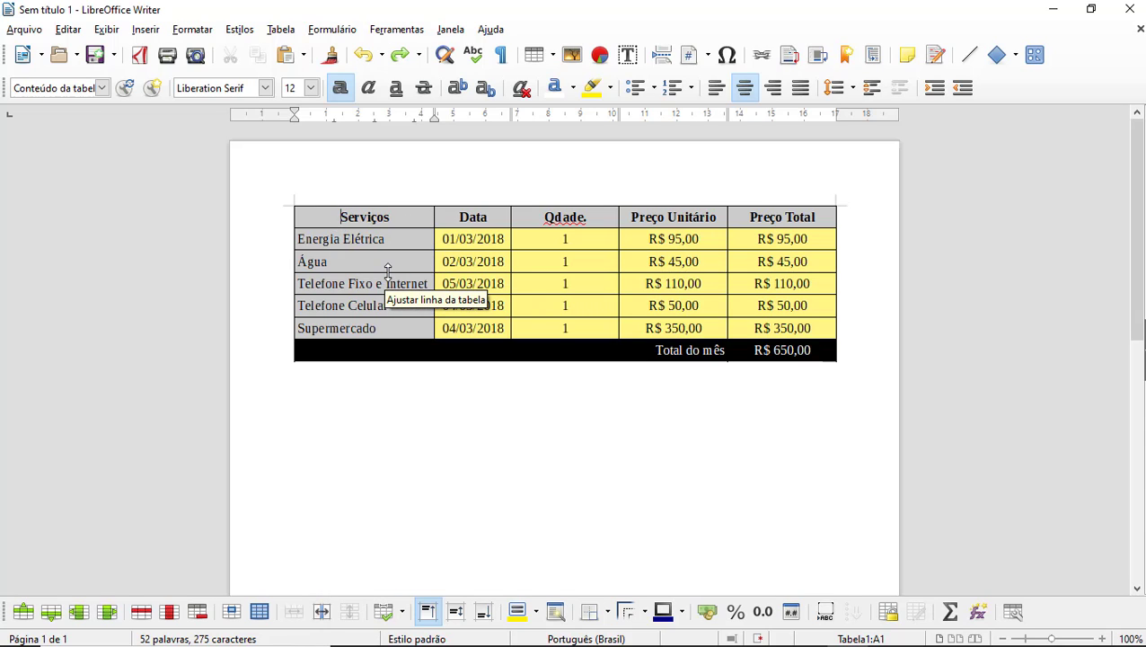
key("Return")
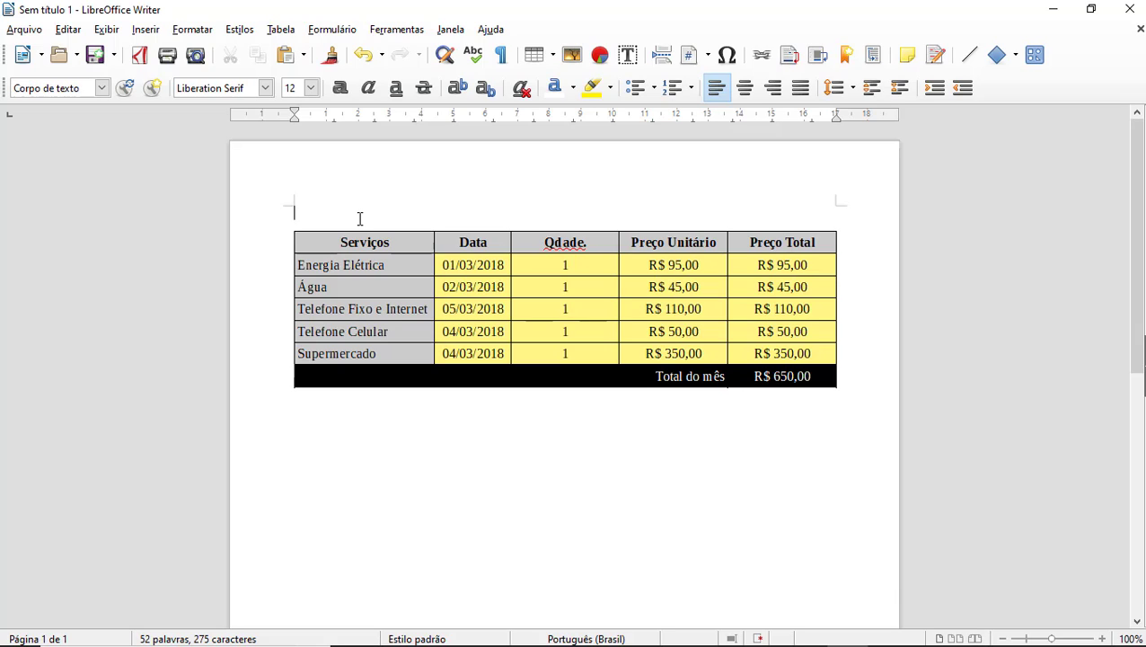
left_click(745, 87)
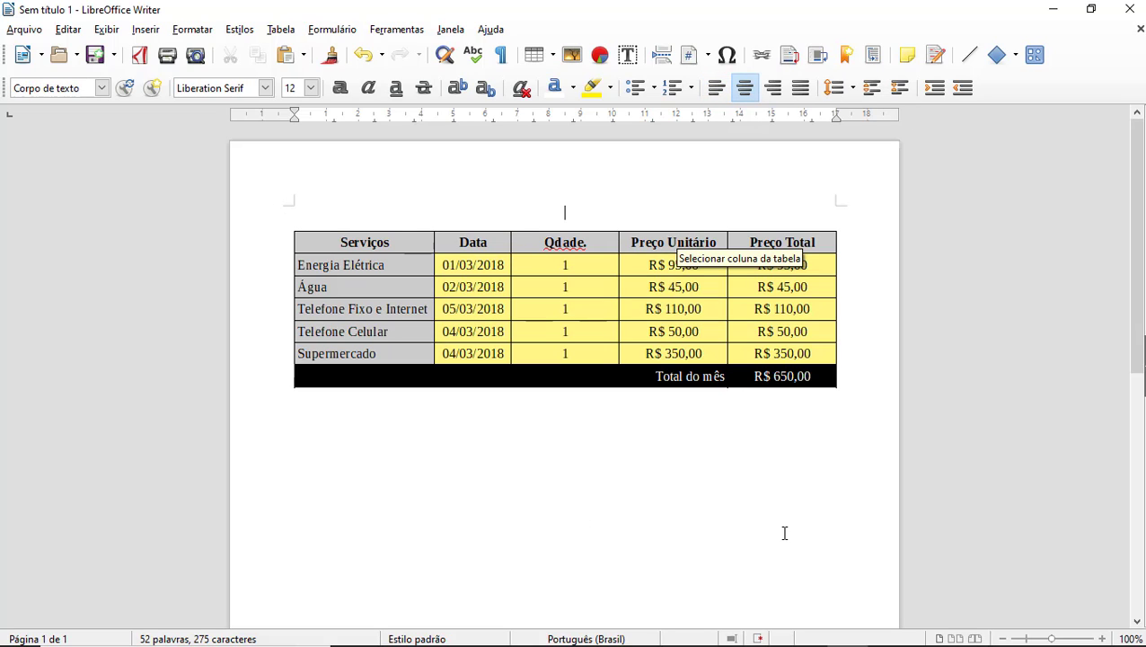
type("Ta")
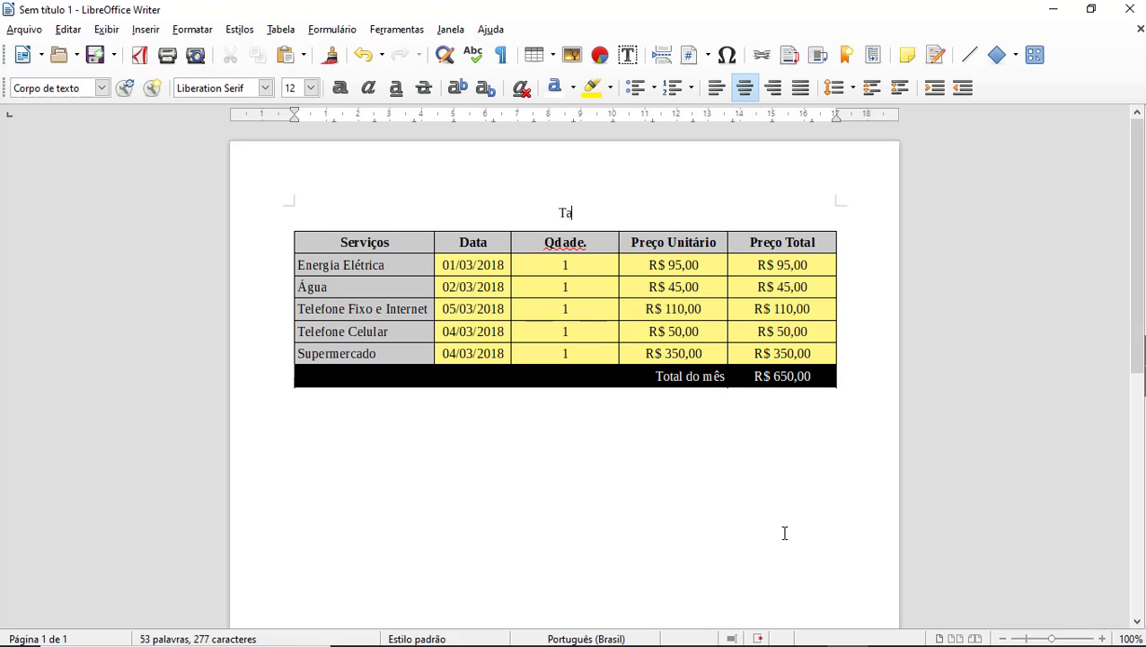
key("BackSpace")
key("BackSpace")
type("Exemplo de Tabela")
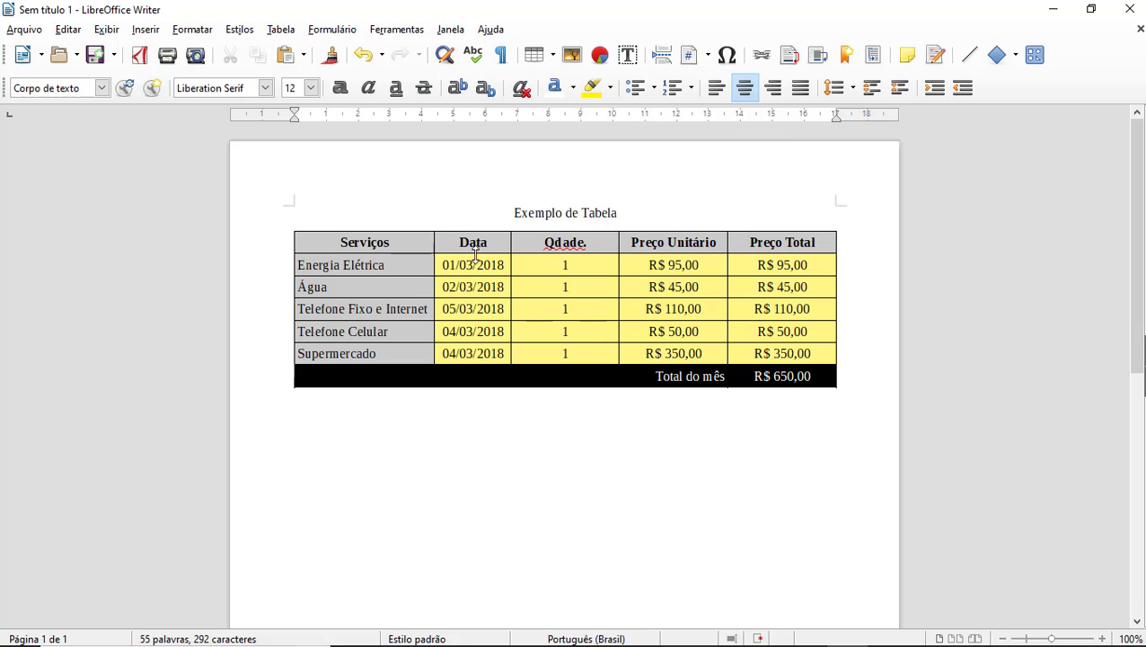
- Select the whole header row and the whole "Preço Total" column in turn, and clear the selection
mouse_move(747, 267)
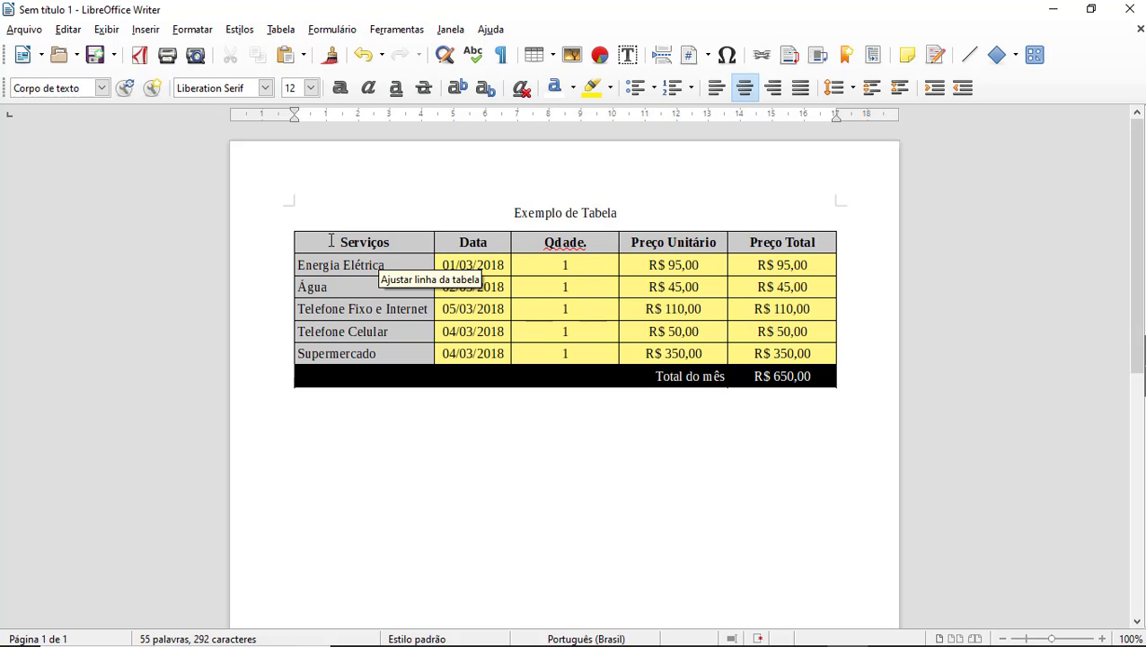
left_click(285, 240)
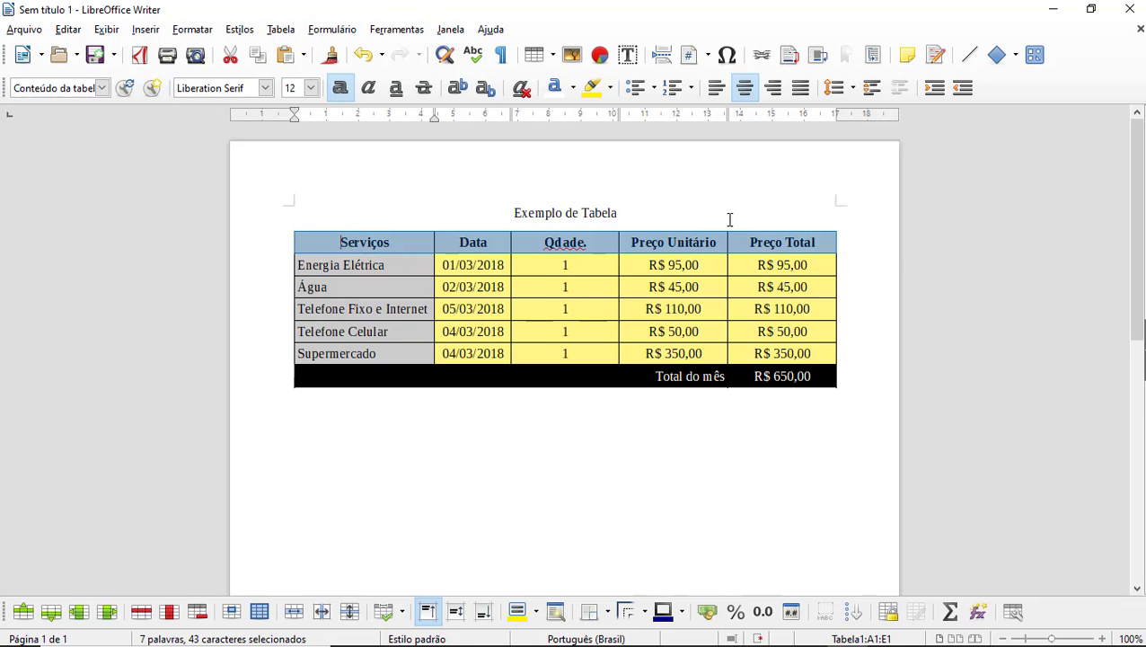
left_click(768, 218)
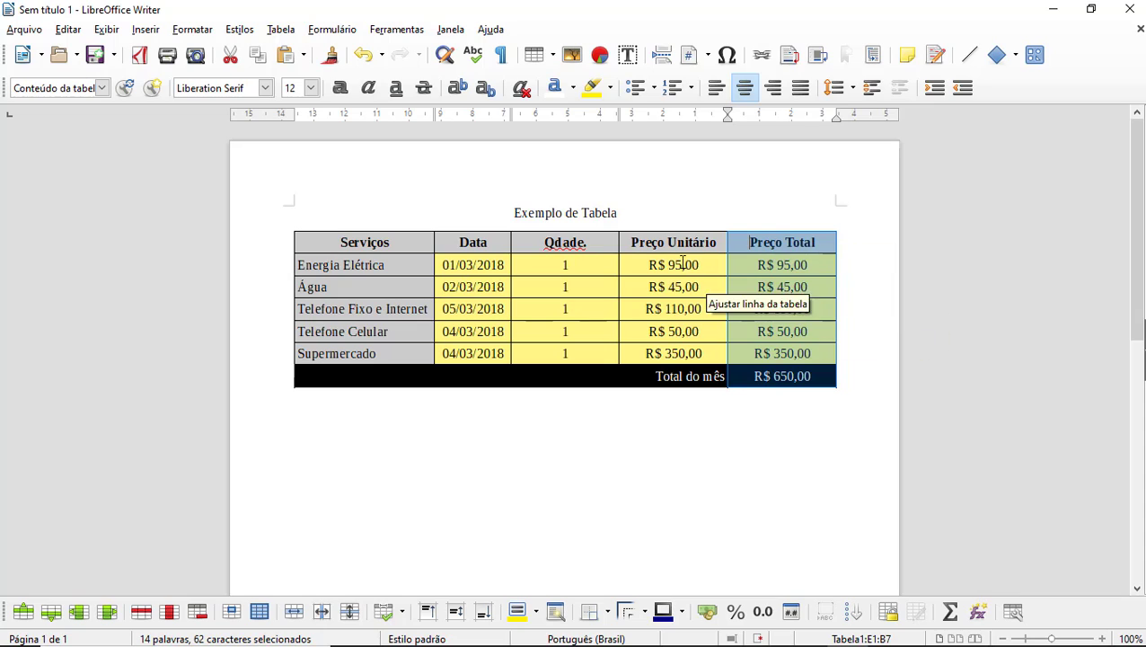
left_click_drag(543, 261, 755, 309)
left_click(692, 318)
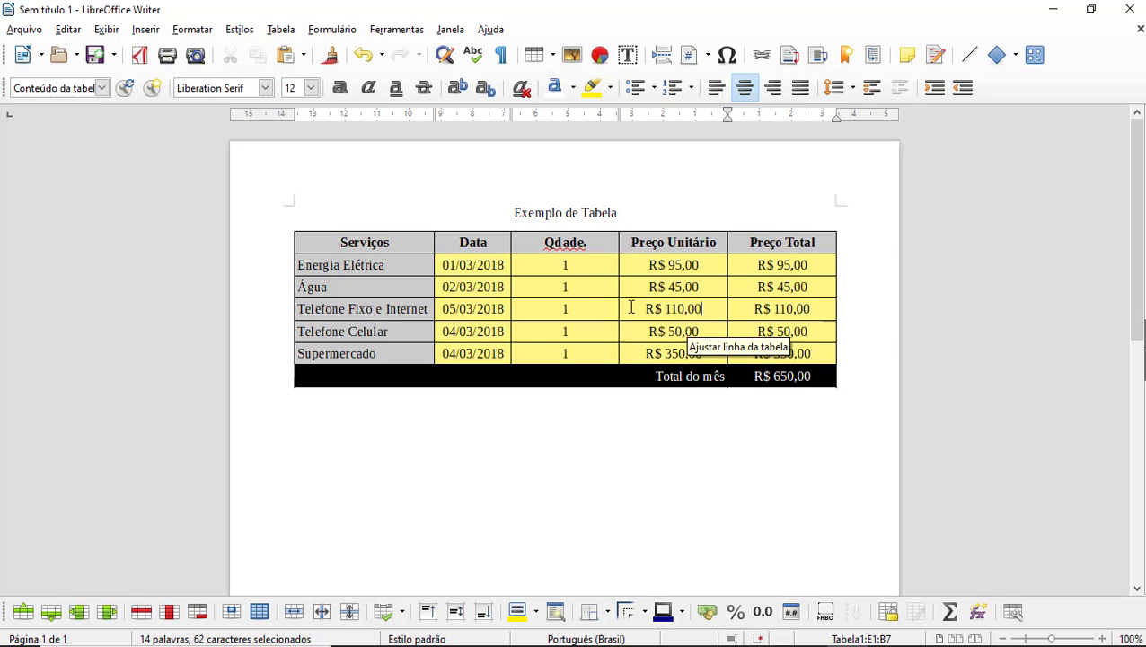
- Try clearing the contents of the table's header row, and undo the deletion
left_click(281, 243)
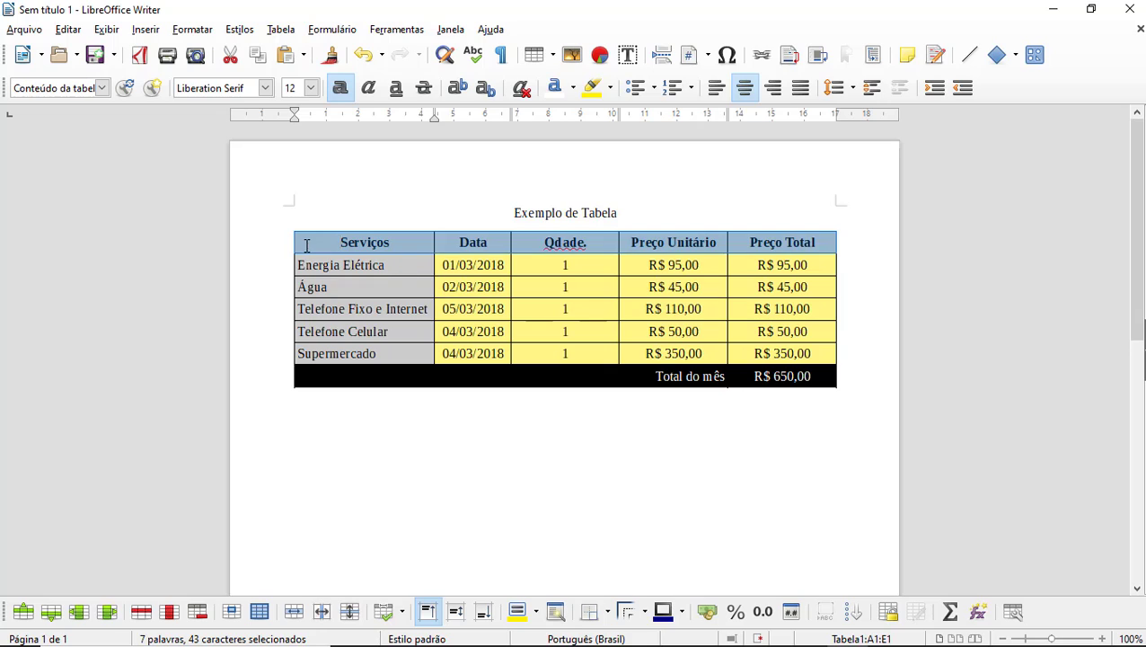
key("Delete")
left_click(367, 291)
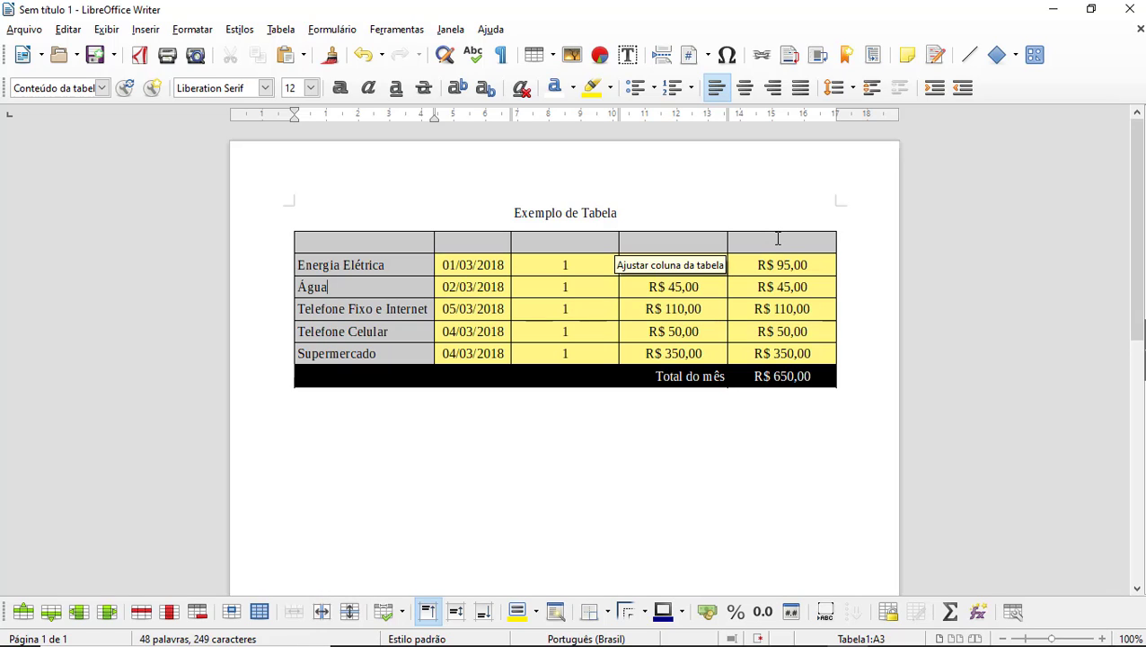
left_click(365, 58)
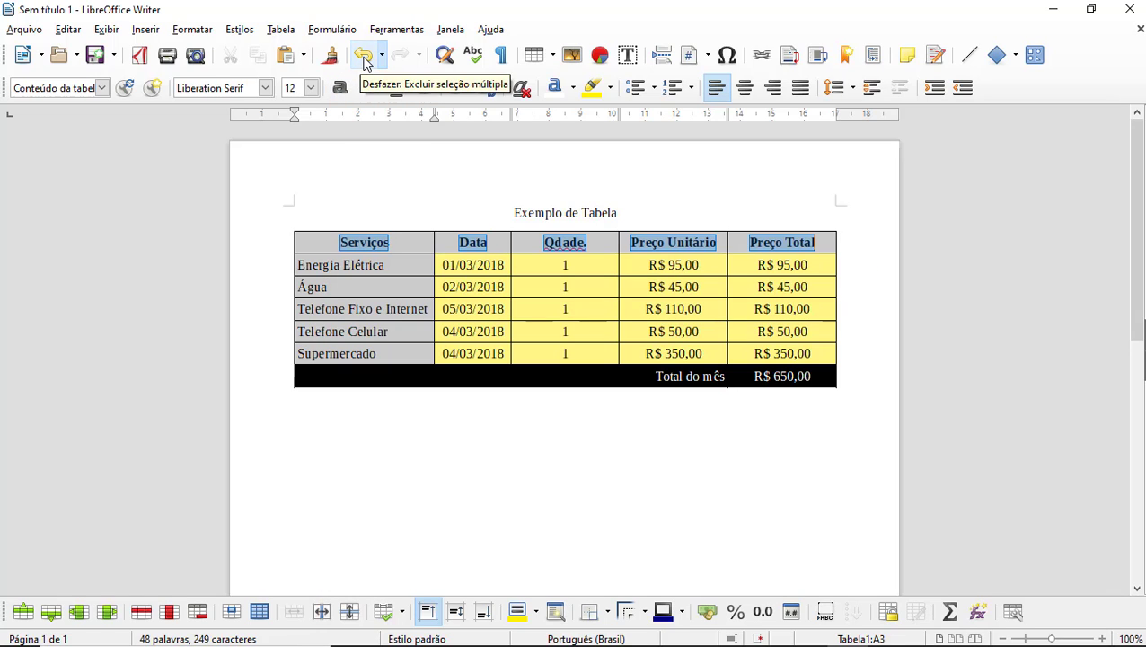
left_click(567, 285)
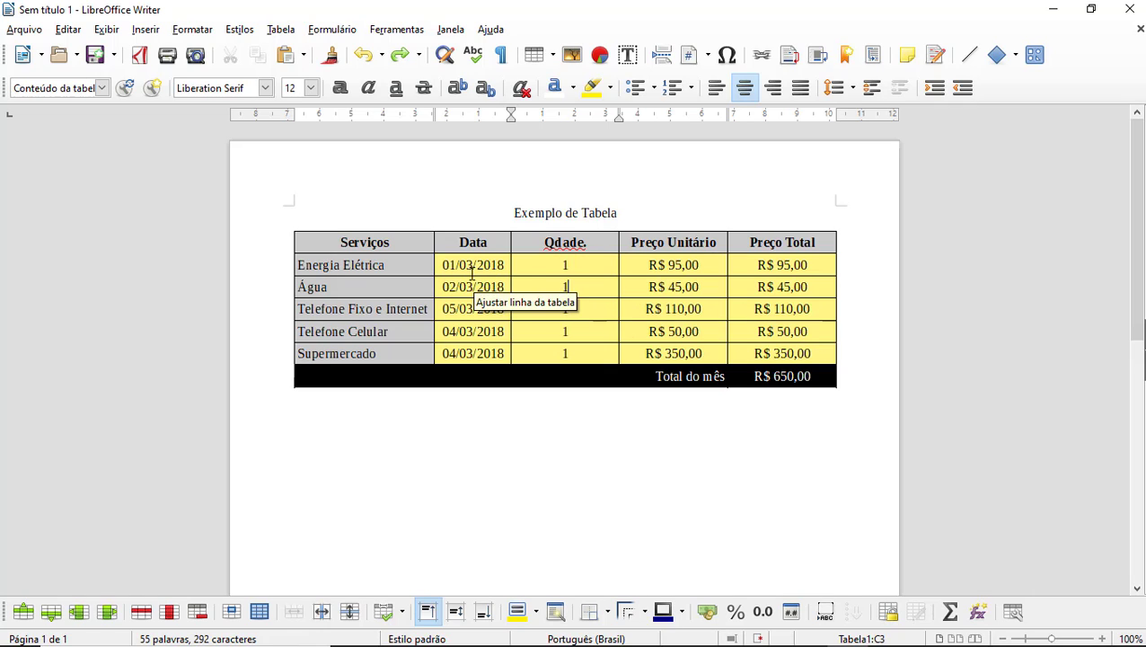
- Try clearing the contents of the entire table, undo the deletion and place the cursor below the table
left_click(288, 221)
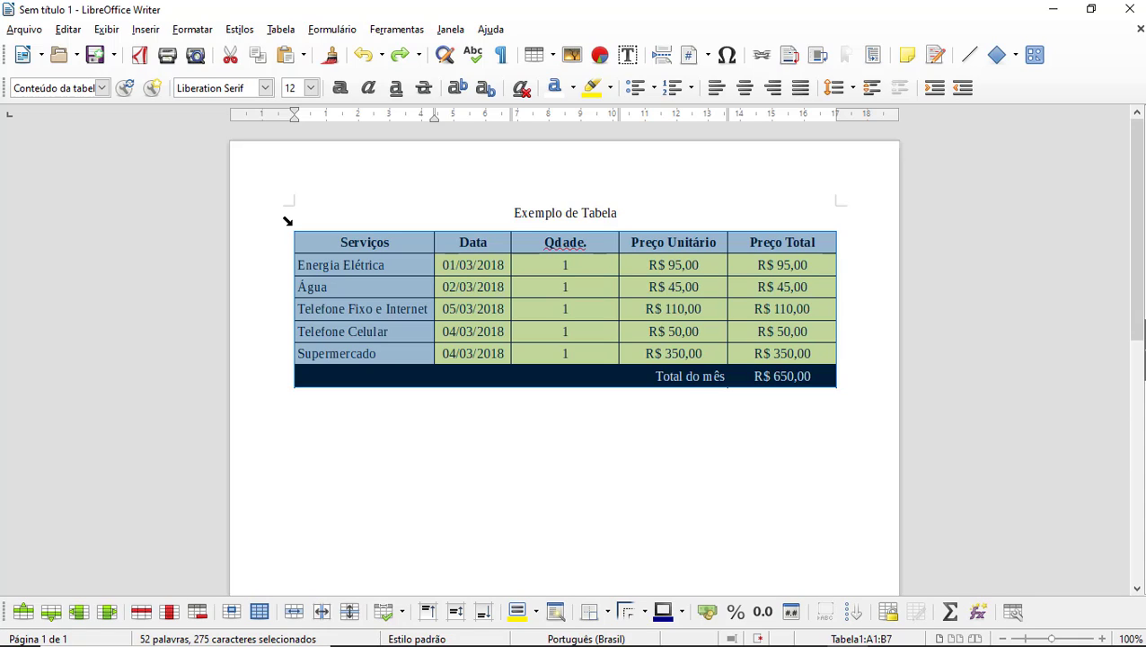
key("Delete")
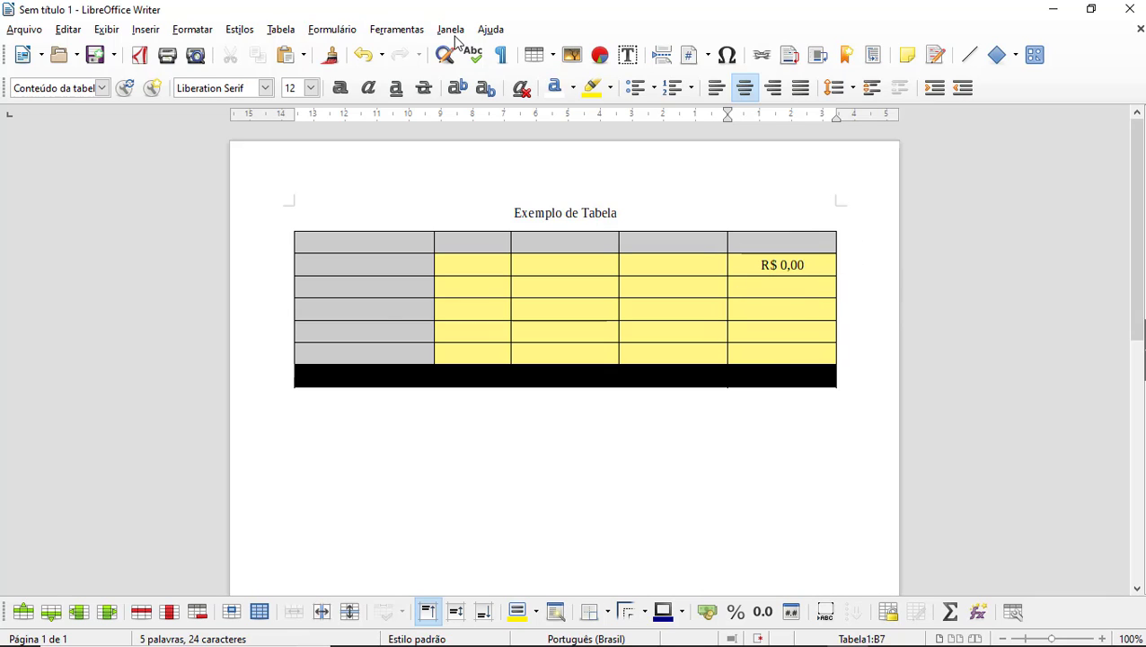
left_click(362, 55)
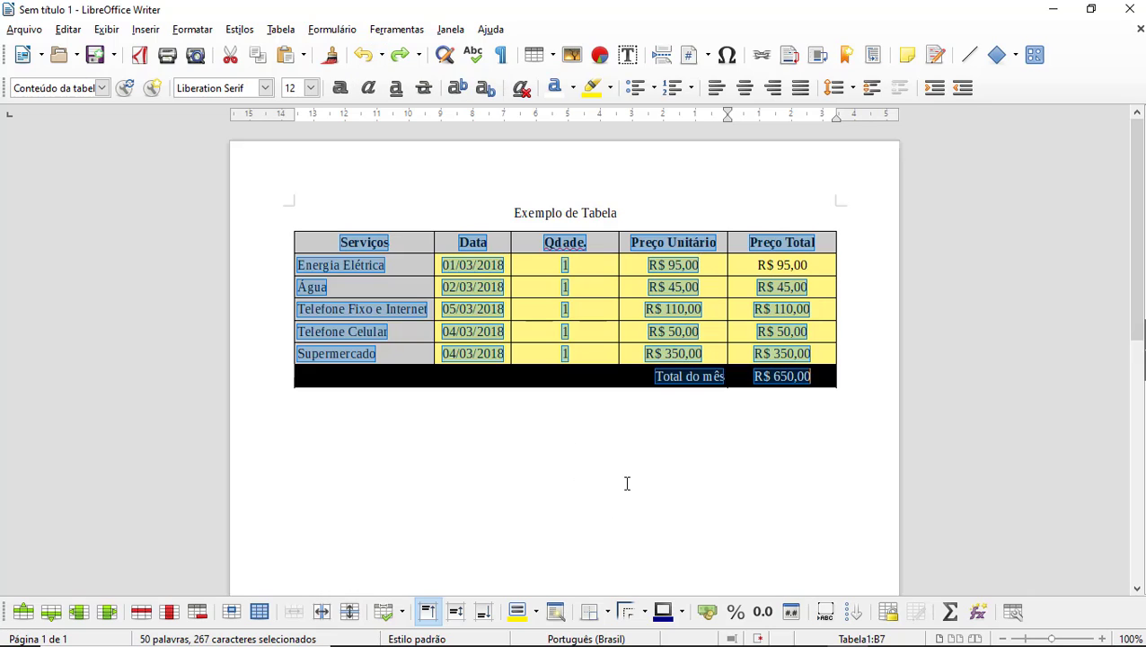
left_click(640, 441)
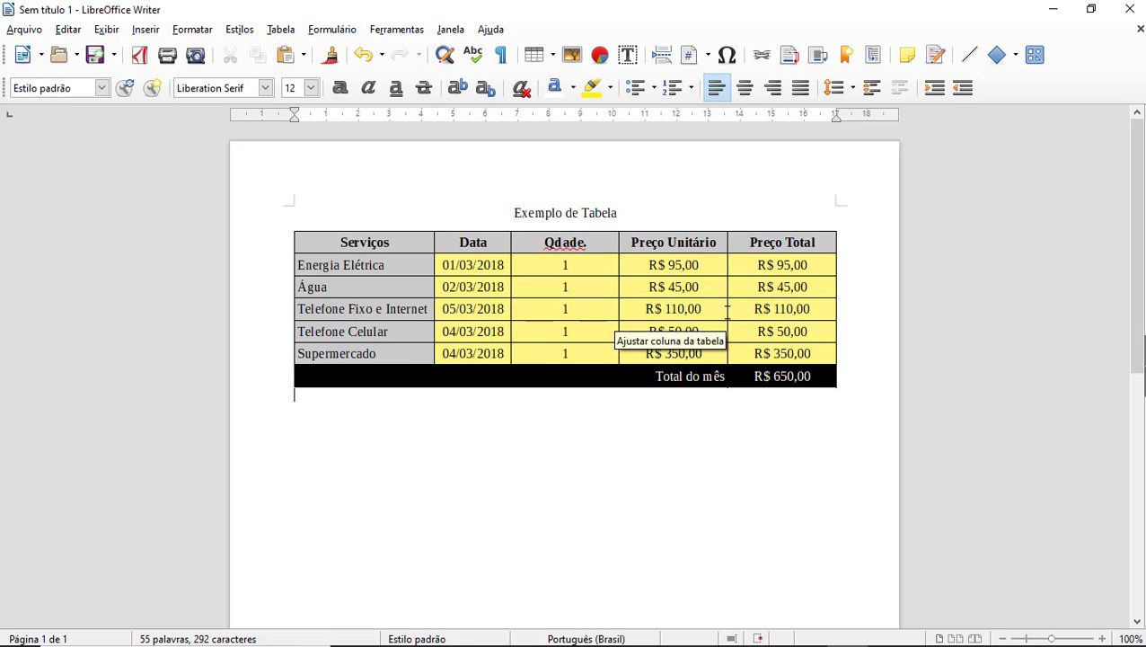
- Try clearing only the contents of the "Telefone Fixo e Internet" row, and undo the deletion
left_click(284, 309)
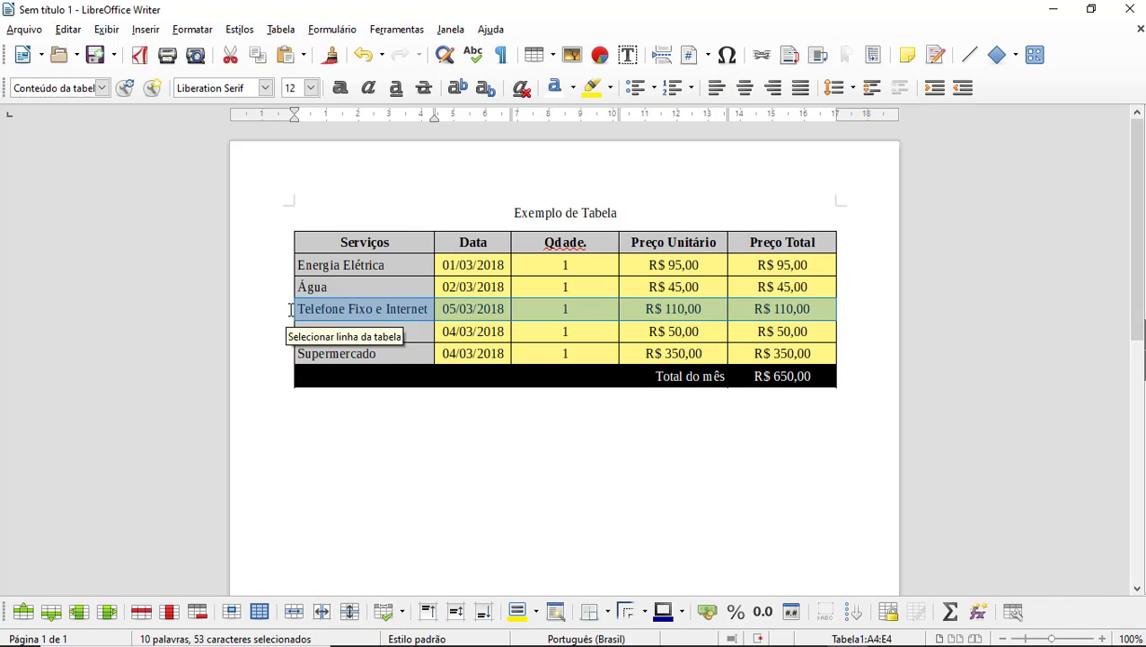
key("Delete")
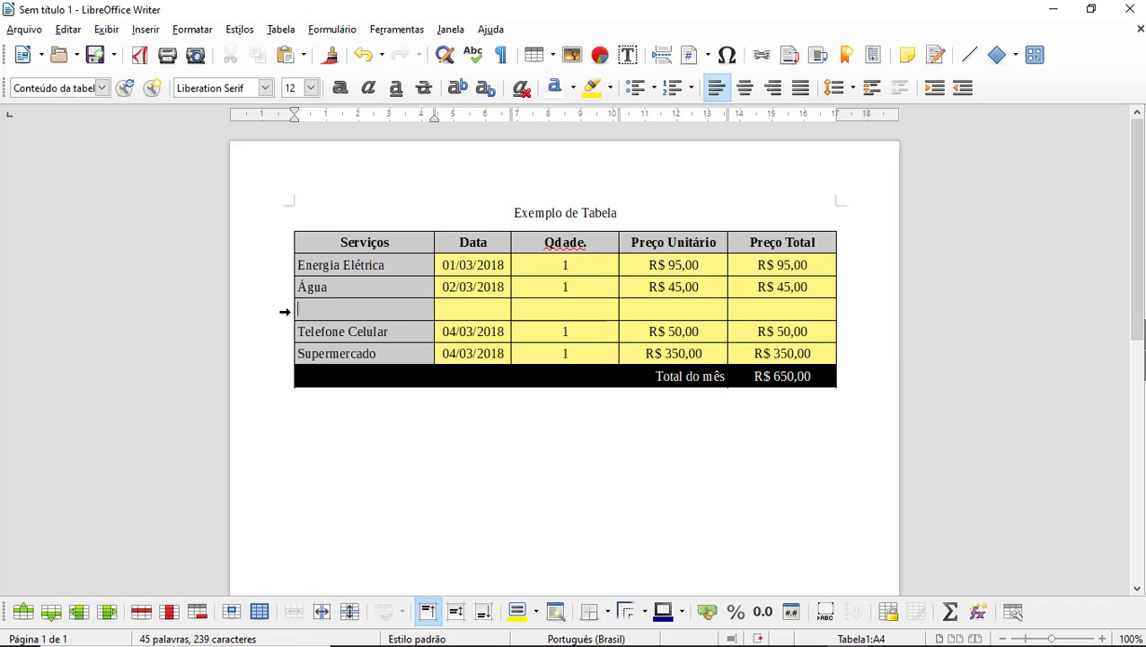
left_click(364, 55)
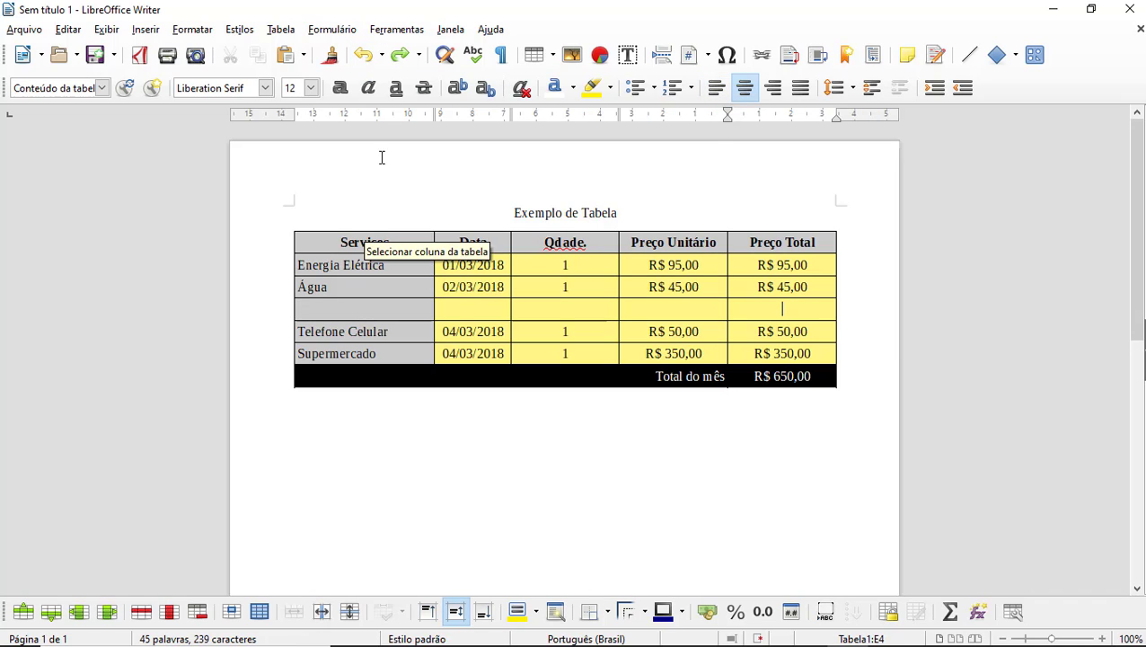
left_click(362, 55)
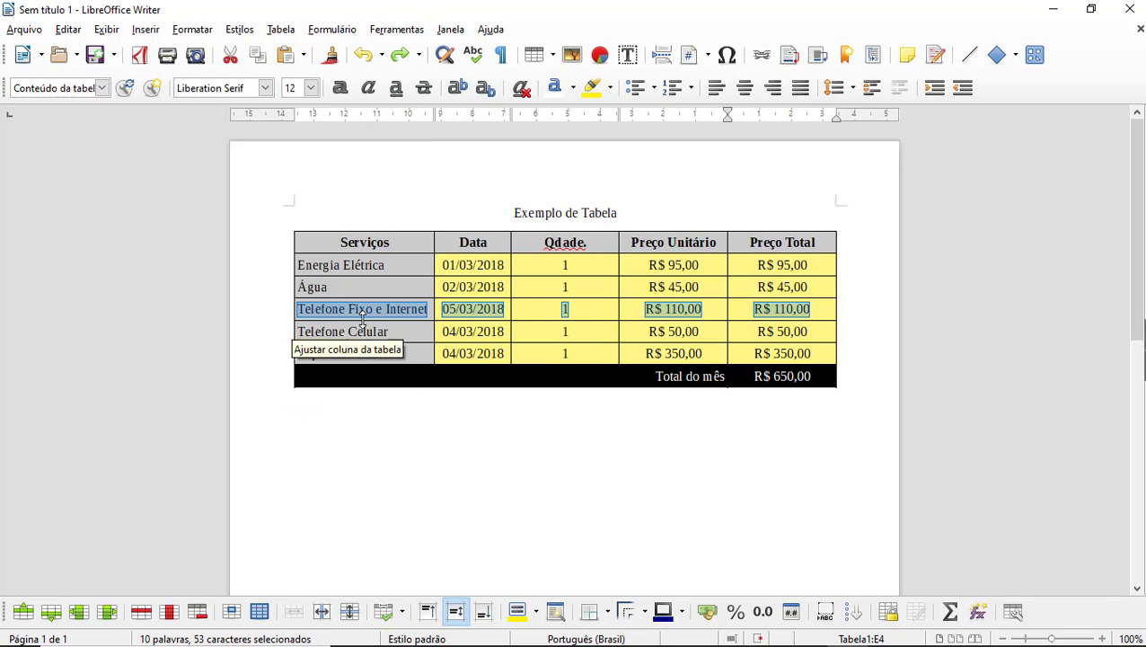
- Try removing the entire "Telefone Fixo e Internet" row from the table, and undo the removal
left_click(282, 311)
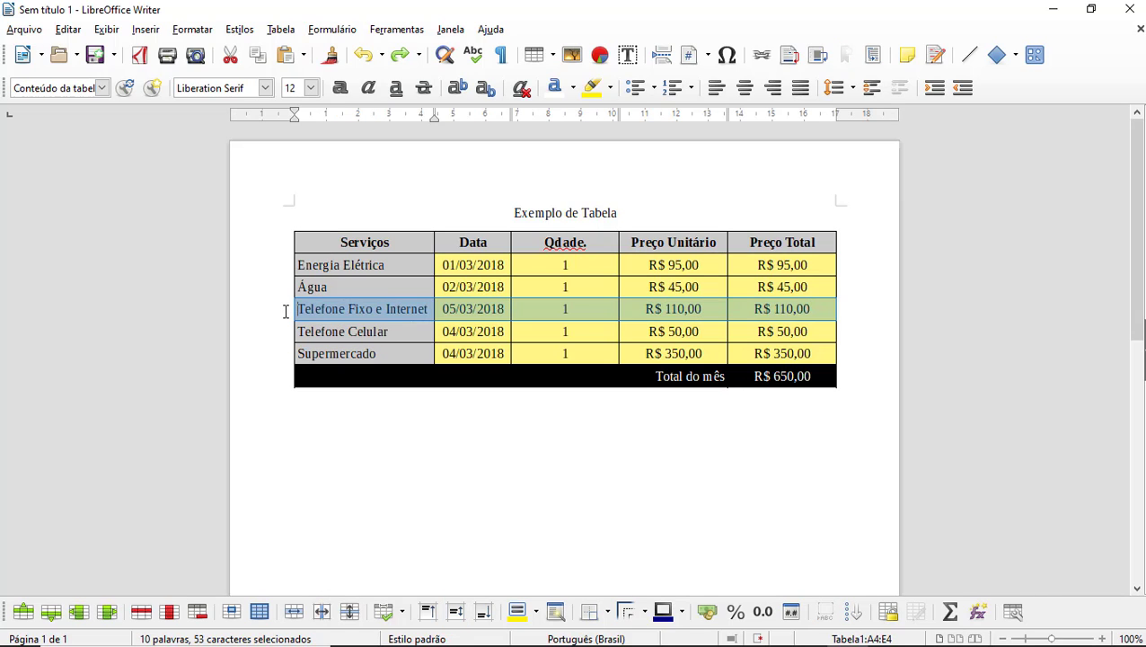
left_click(281, 30)
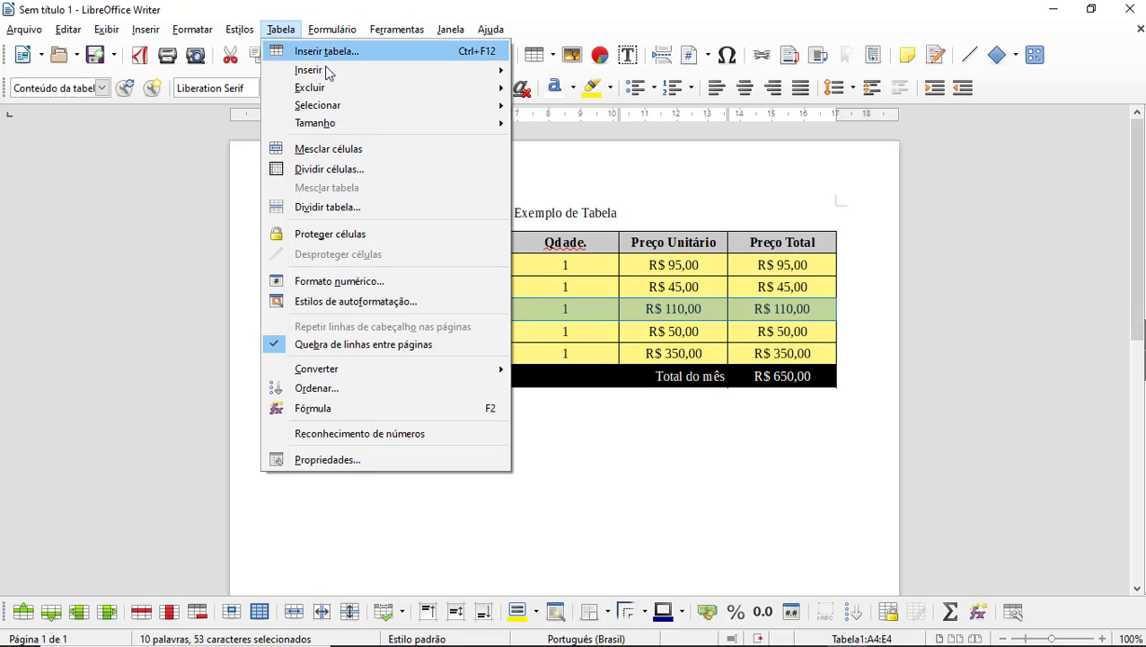
mouse_move(332, 90)
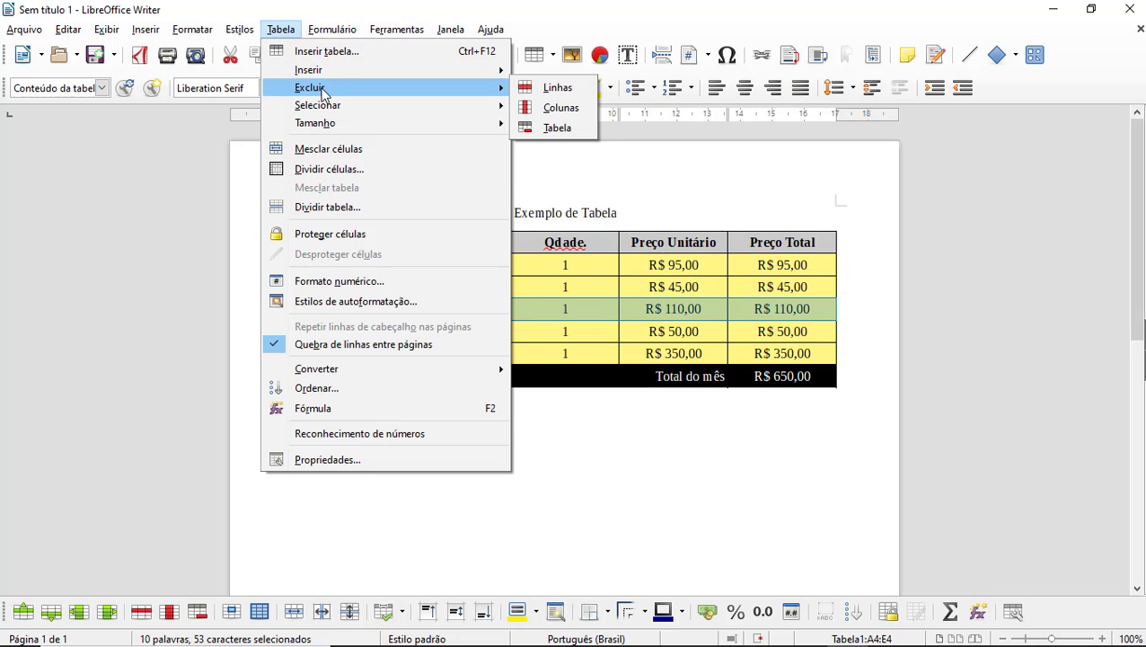
left_click(557, 87)
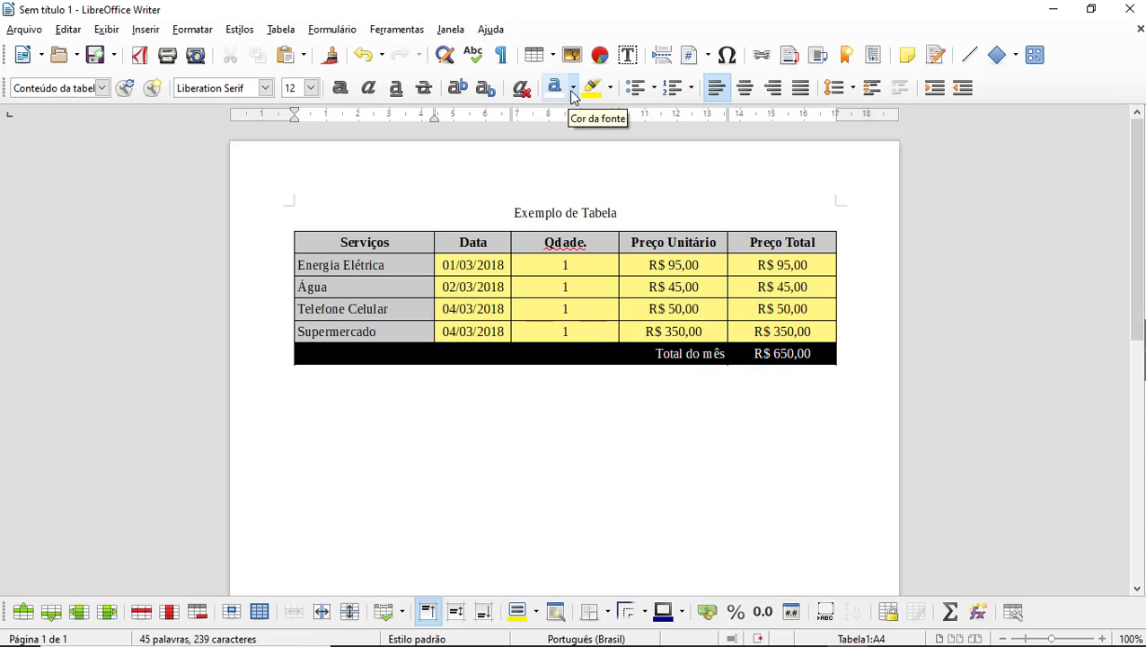
left_click(363, 55)
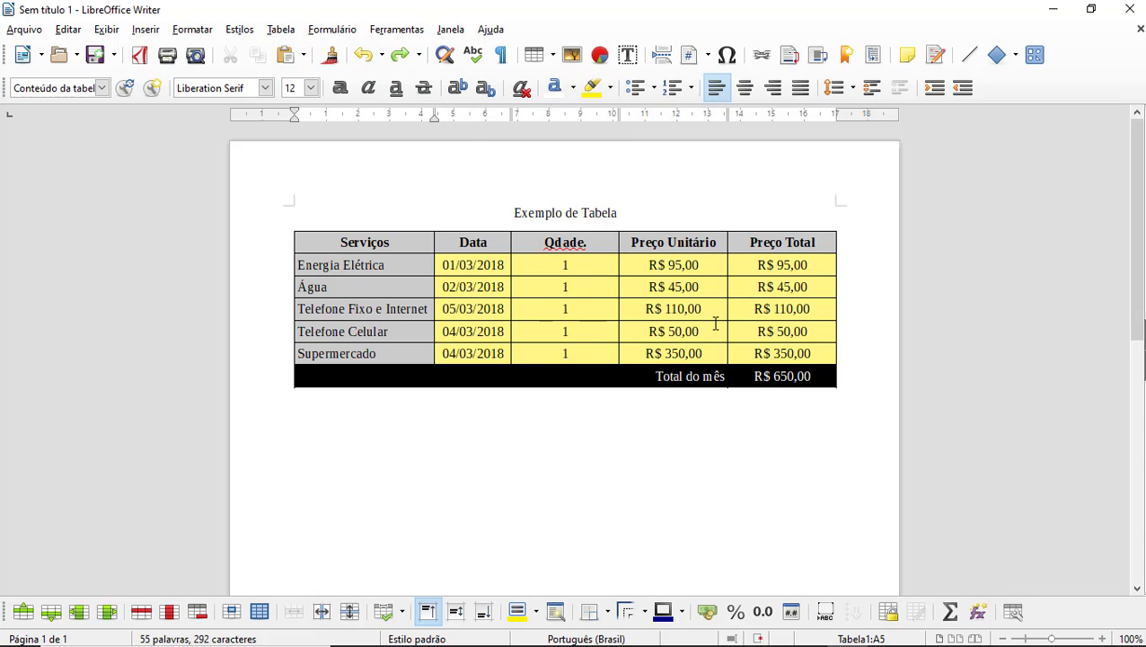
- Select the "Preço Total" column and view its delete options without applying one
left_click(762, 226)
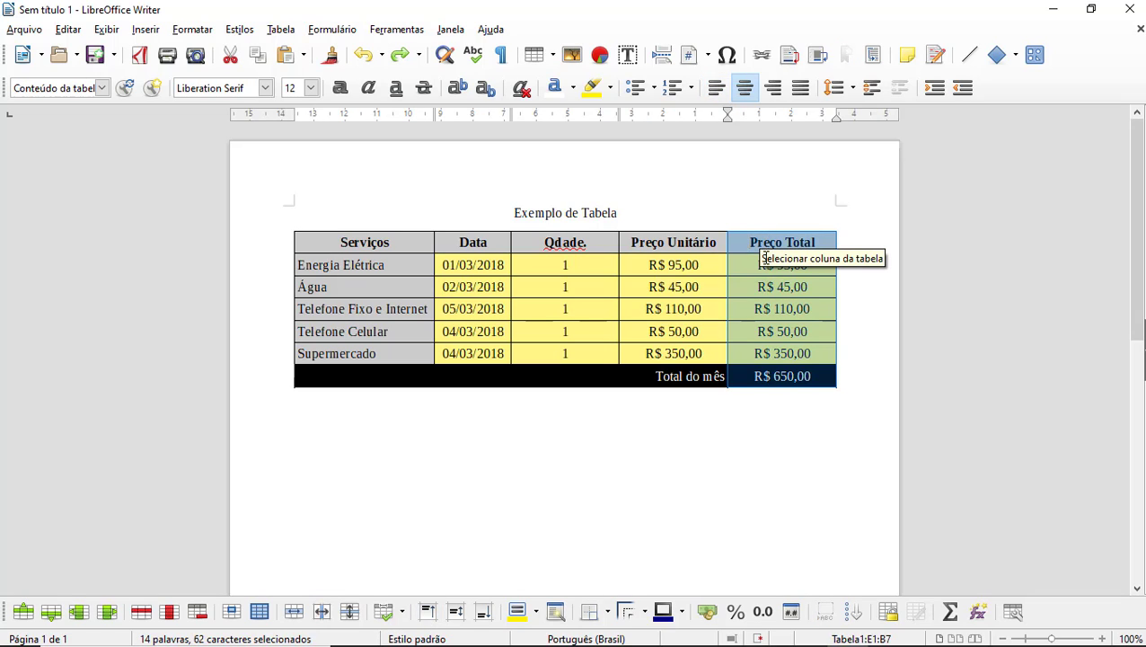
right_click(773, 261)
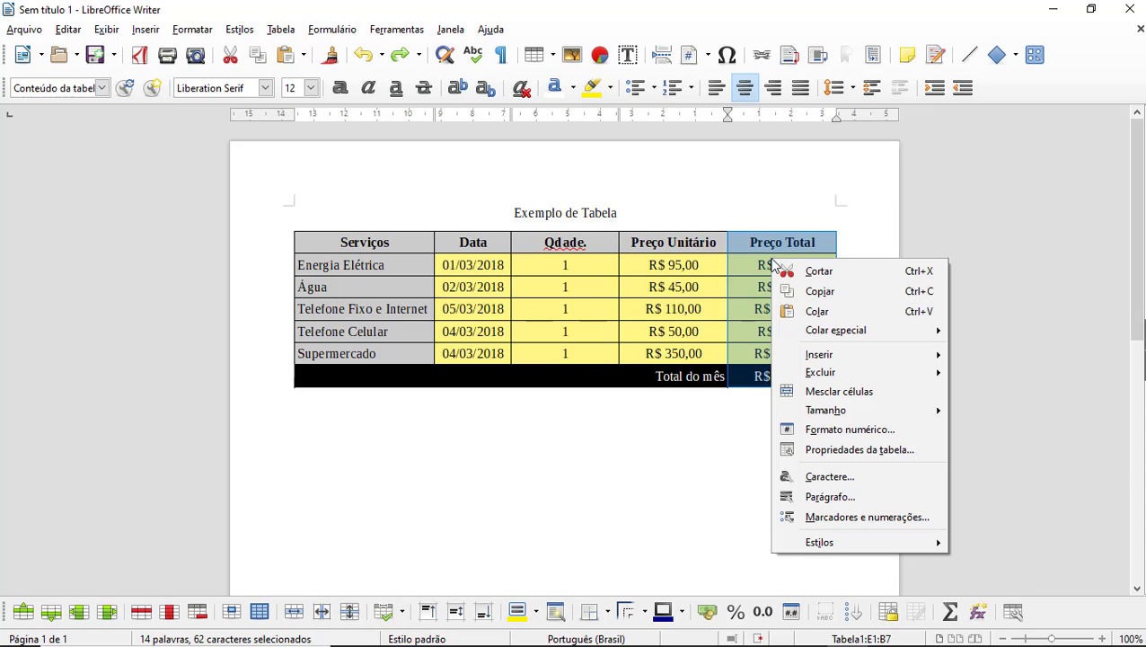
mouse_move(845, 376)
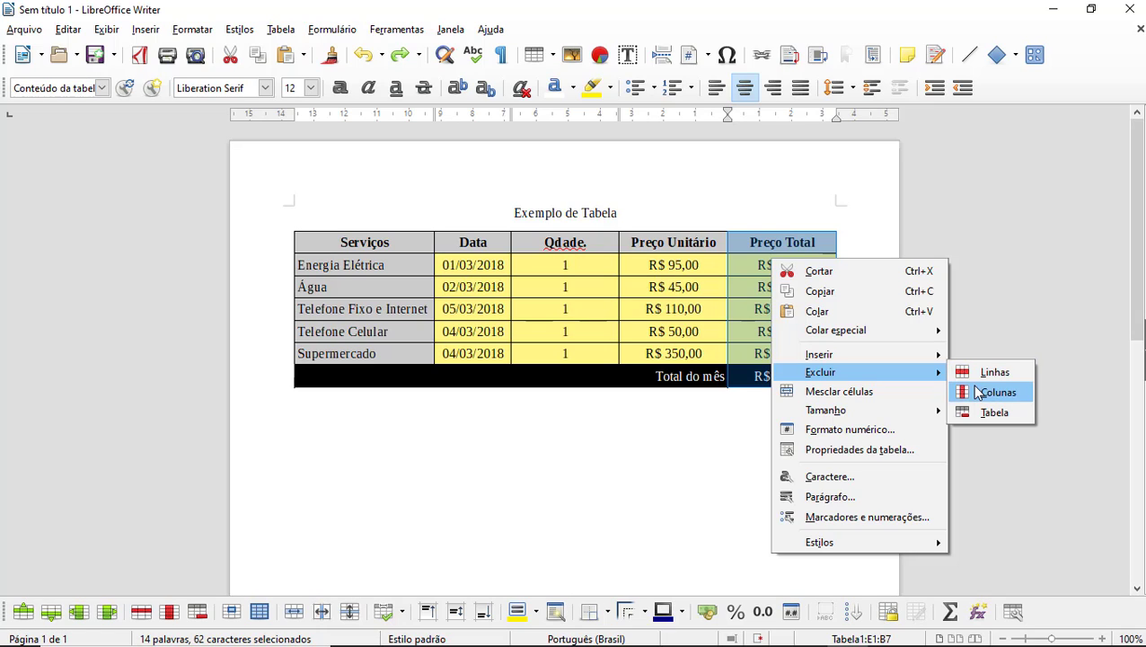
left_click(732, 241)
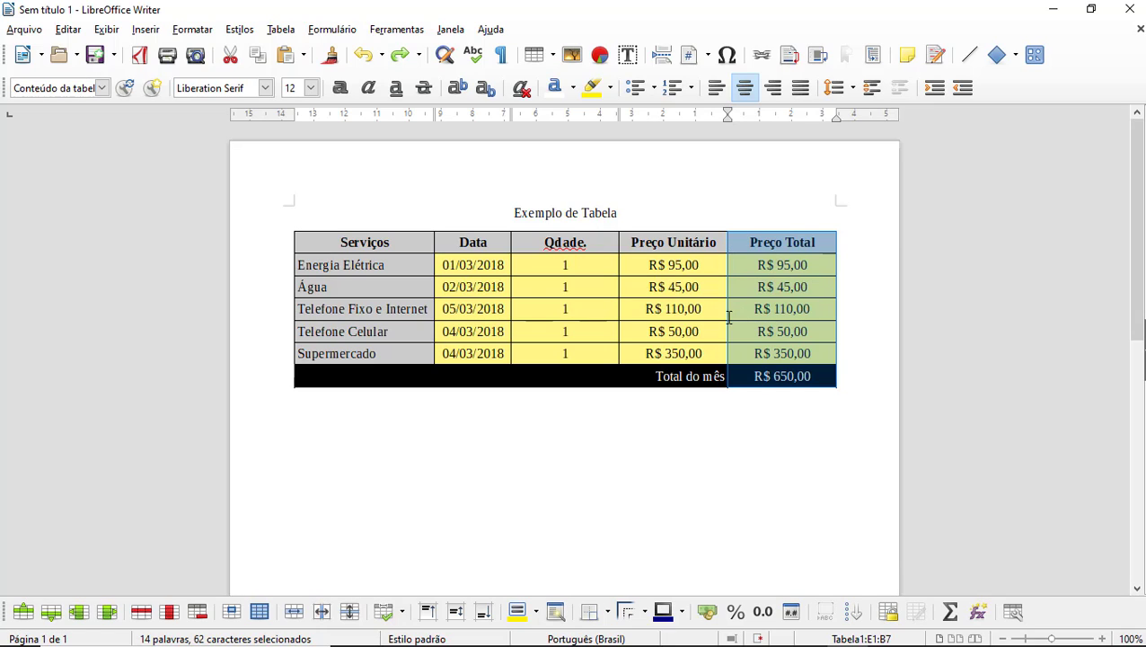
- Try deleting the whole table from below the title, and undo the deletion
left_click(285, 221)
left_click(286, 221)
right_click(311, 239)
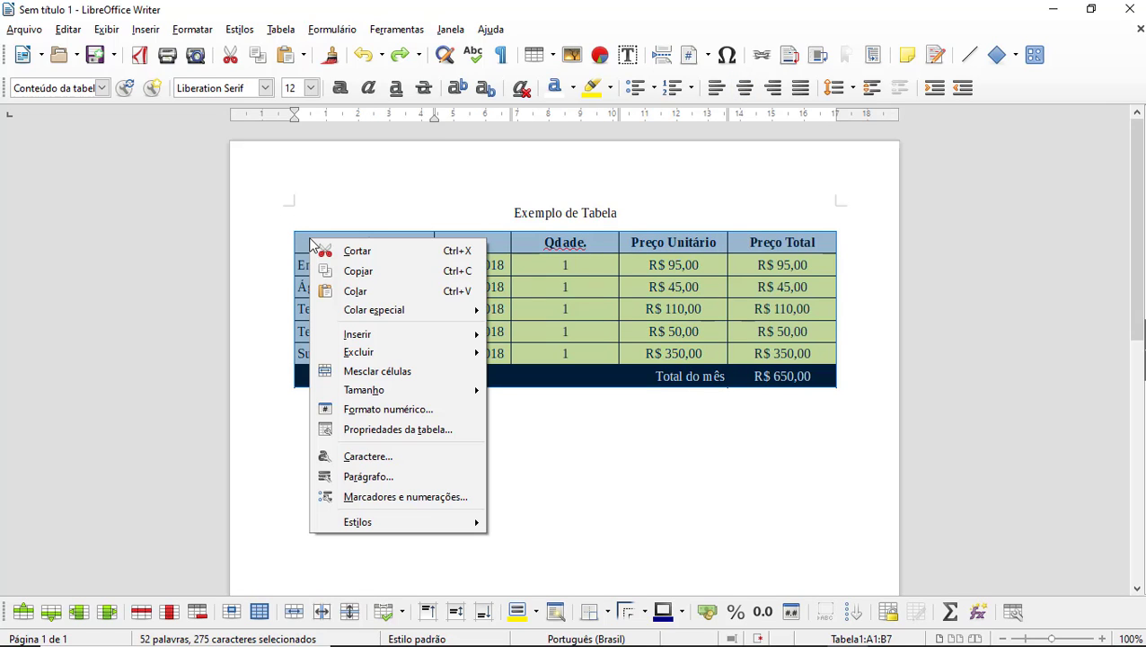
mouse_move(407, 357)
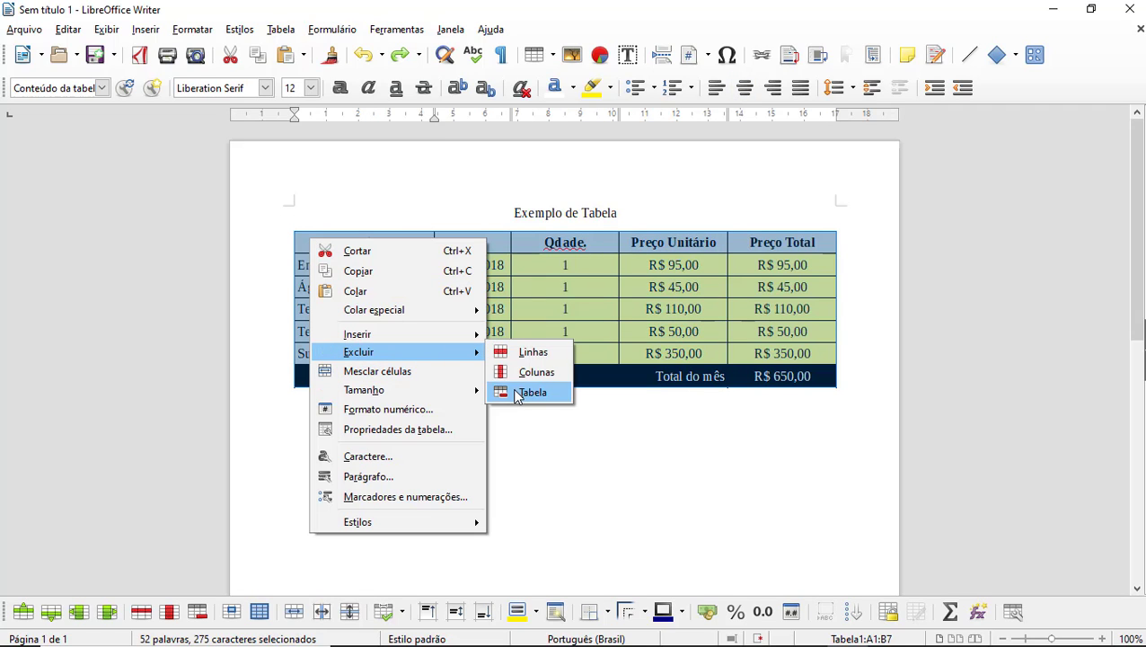
left_click(518, 393)
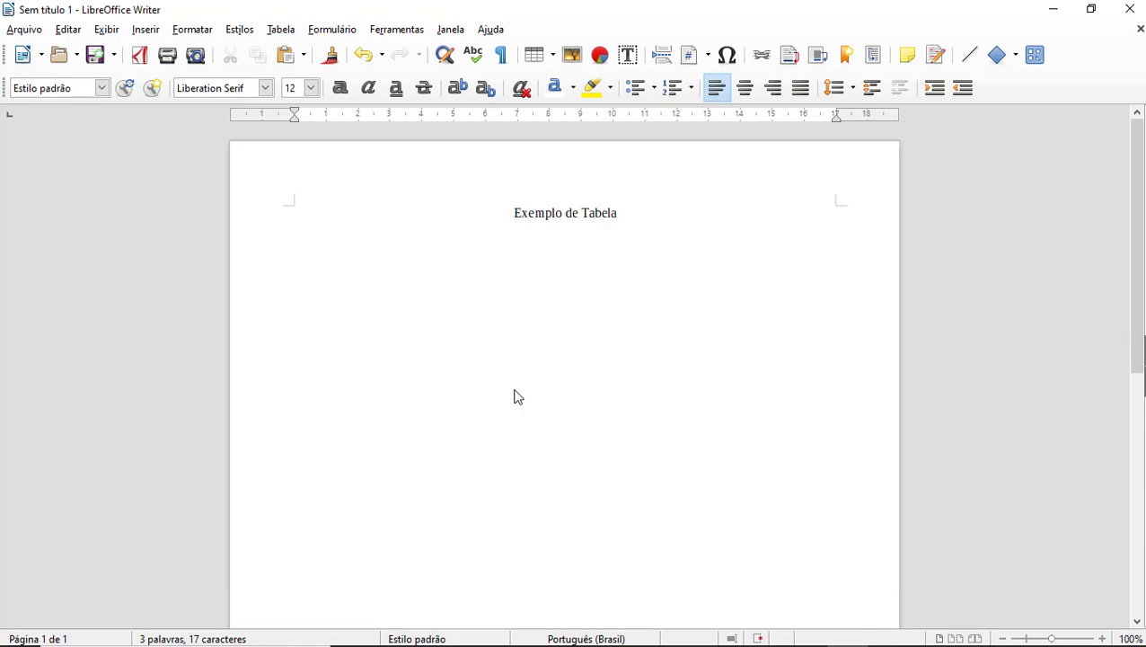
left_click(362, 54)
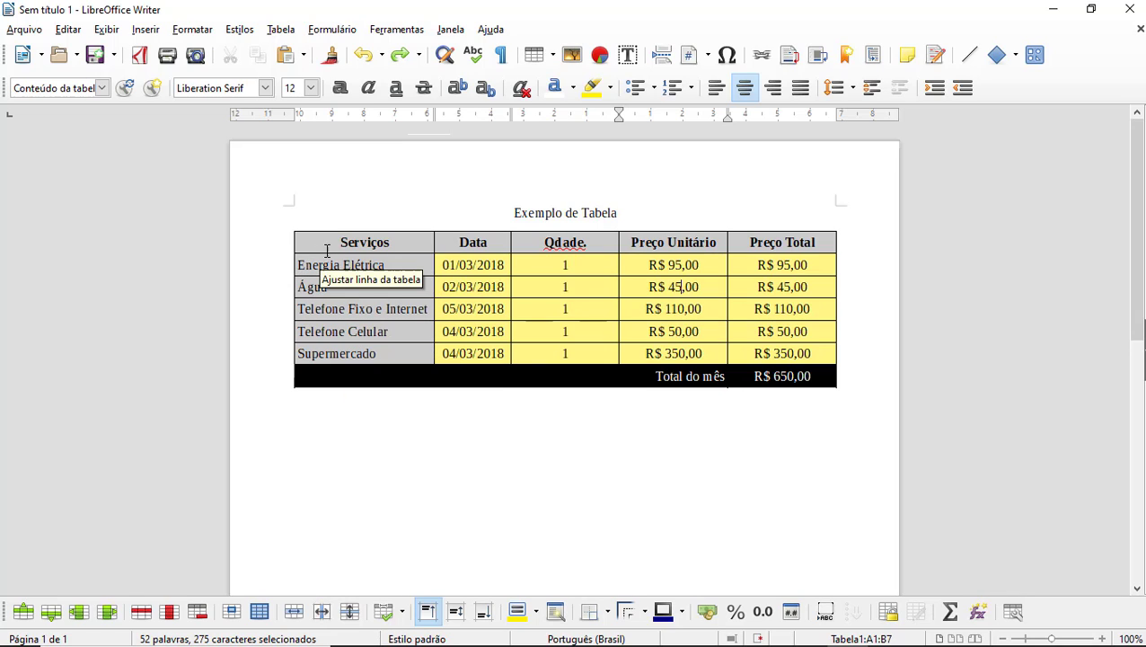
- Try to sort the rows of the whole table, including header and total, by column 1 in ascending alphanumeric order
left_click(286, 222)
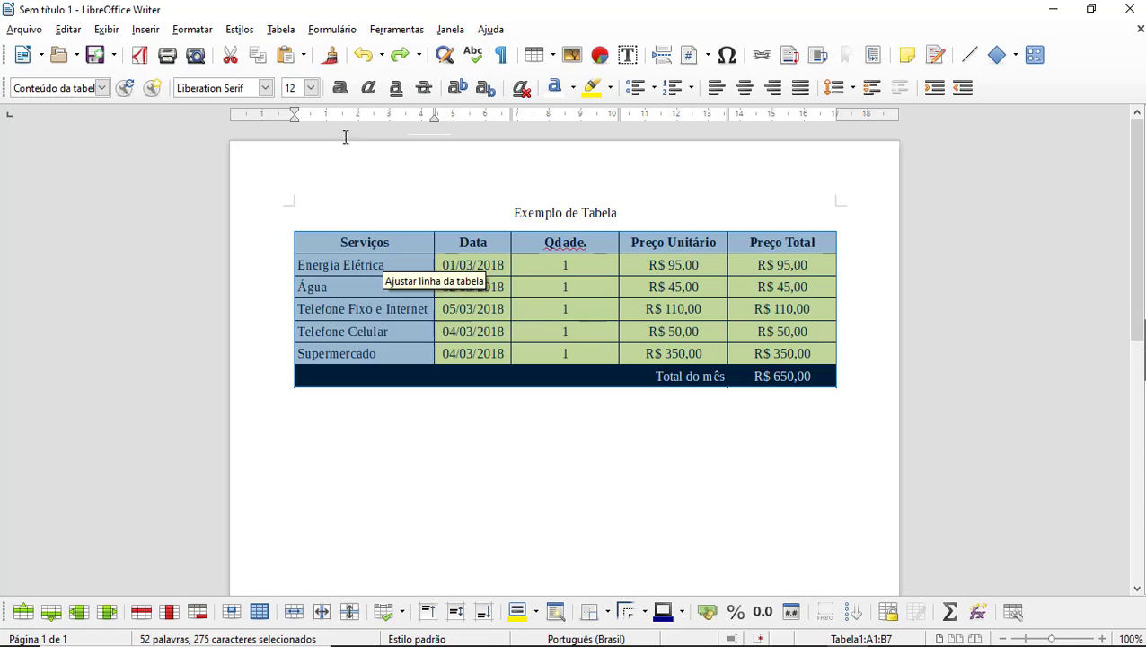
left_click(281, 30)
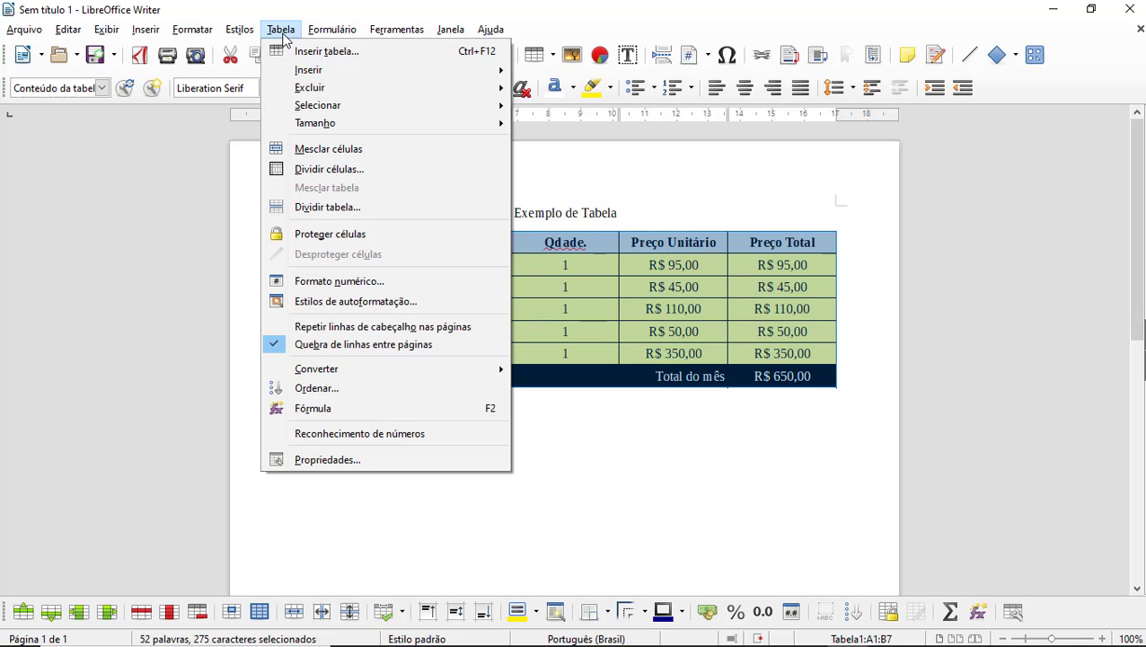
left_click(364, 387)
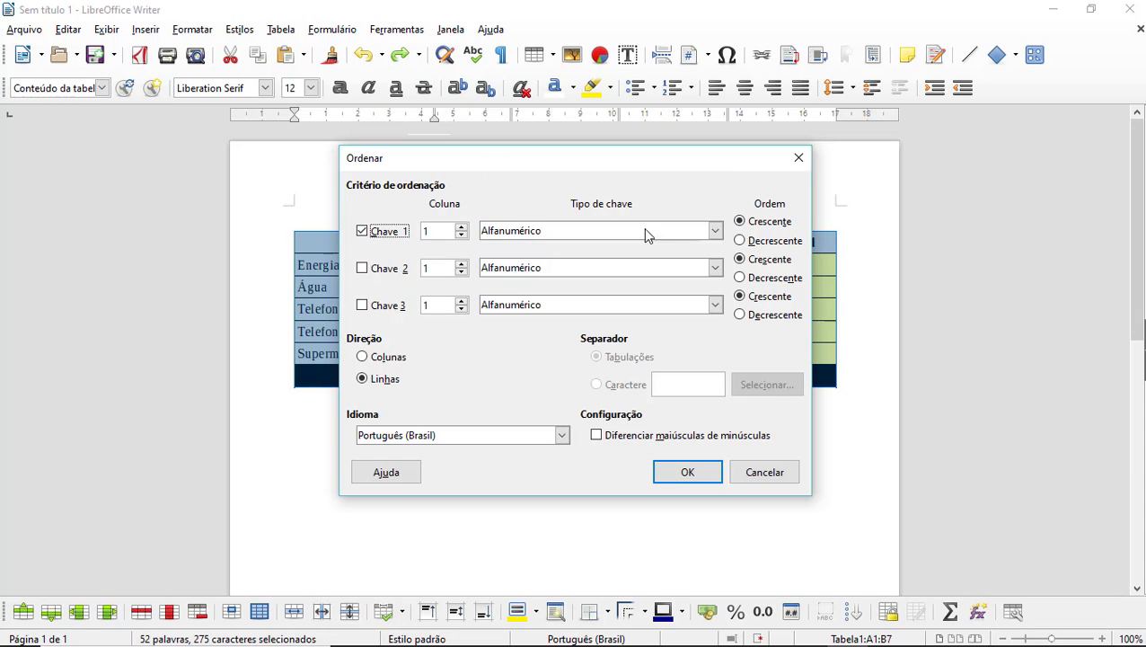
left_click_drag(480, 173, 507, 326)
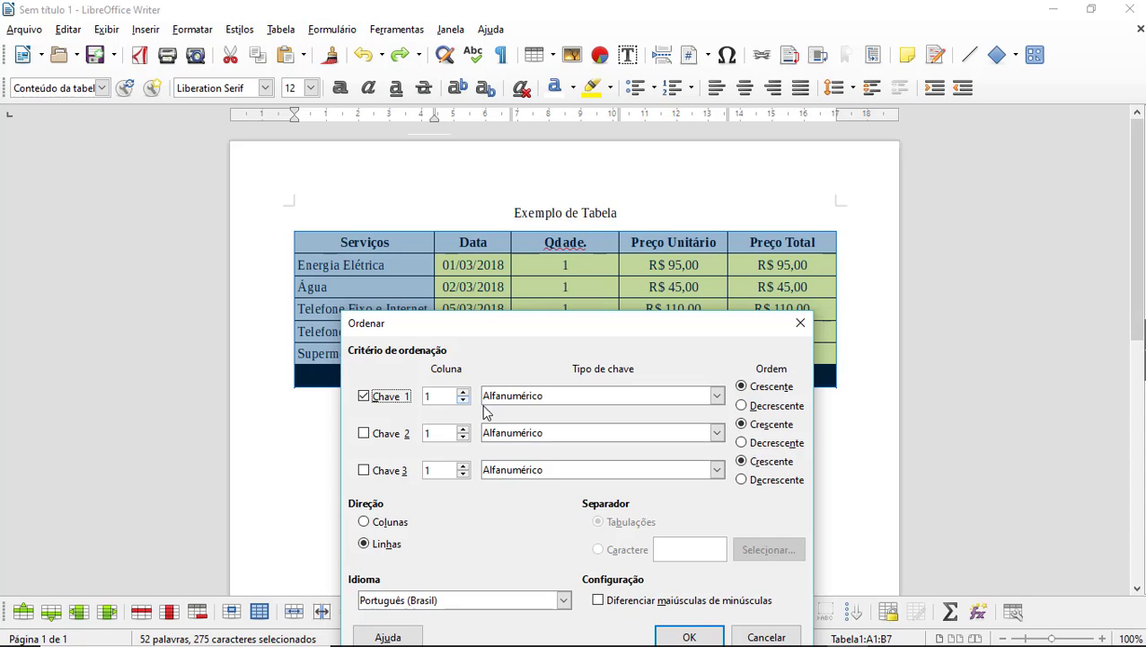
left_click(716, 397)
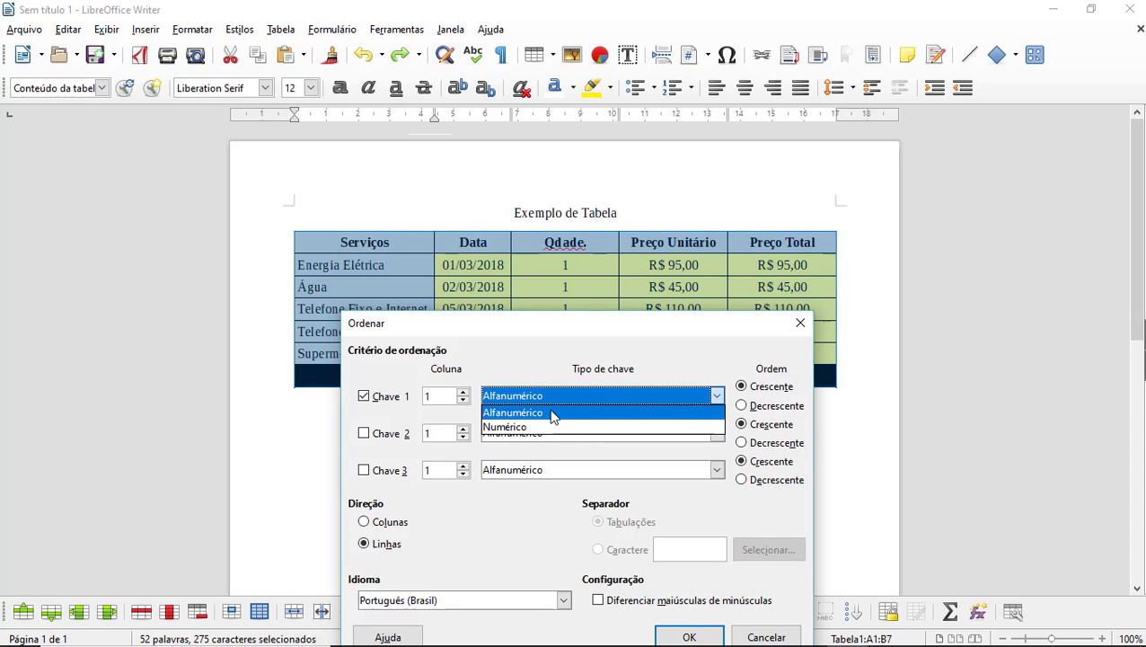
left_click(714, 396)
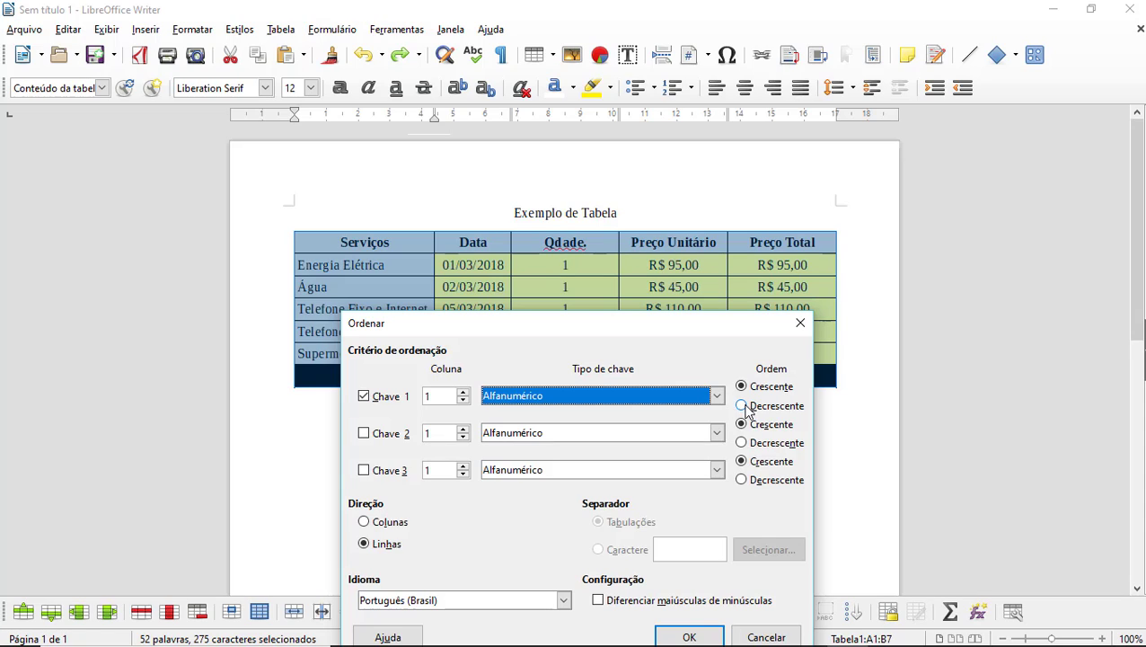
left_click(717, 396)
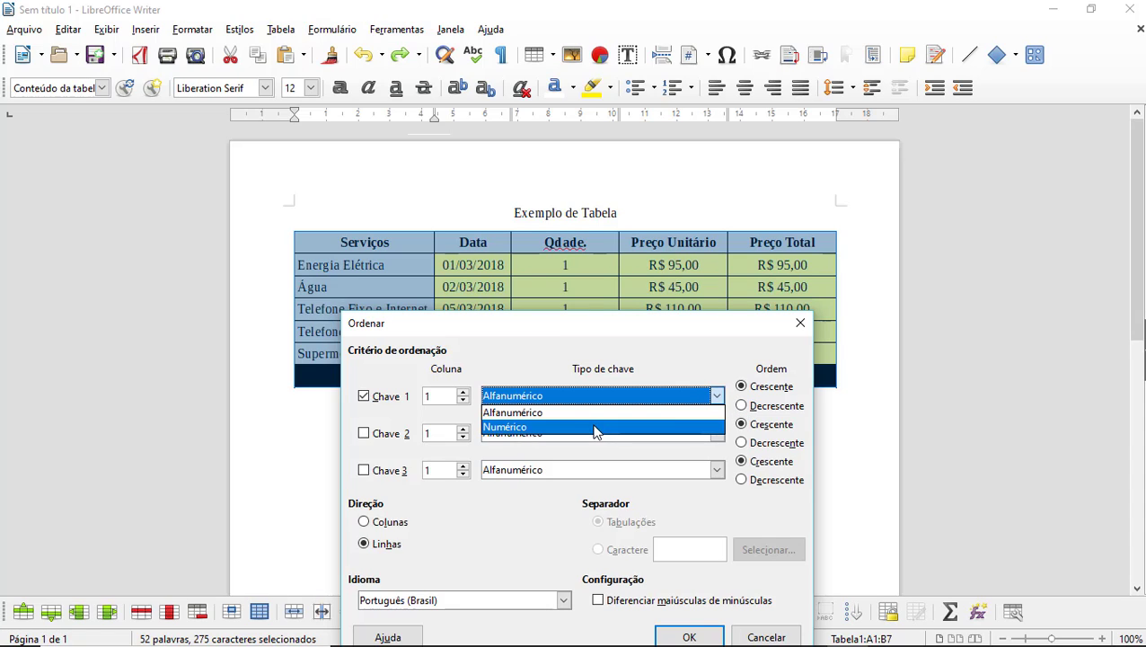
left_click(722, 398)
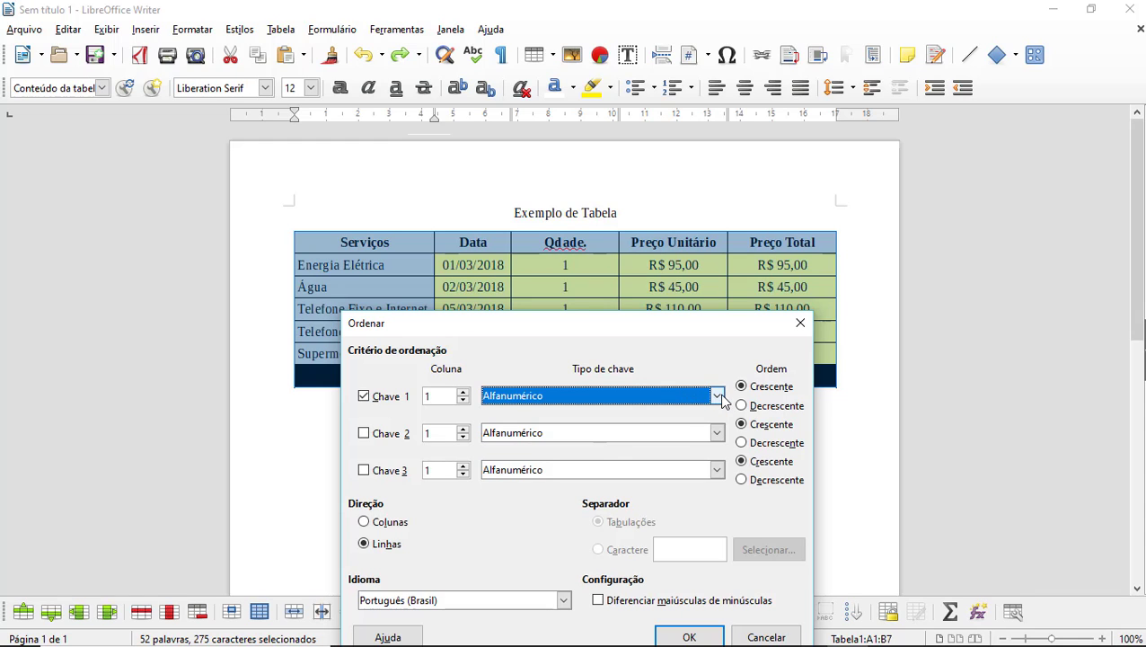
left_click_drag(566, 332, 583, 176)
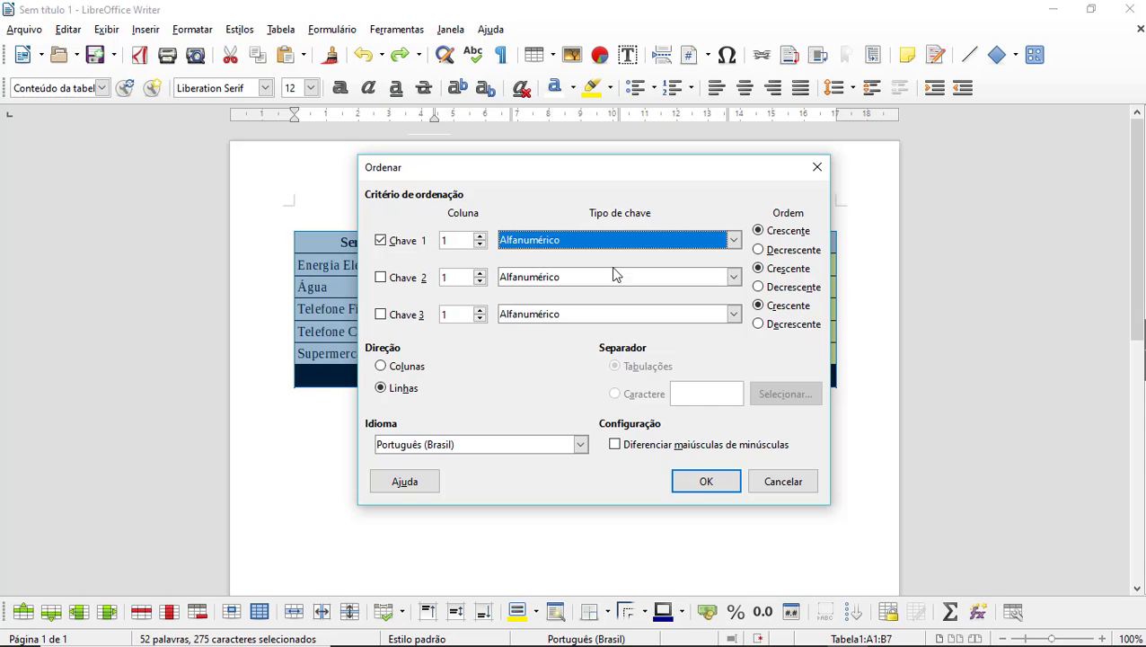
left_click(703, 485)
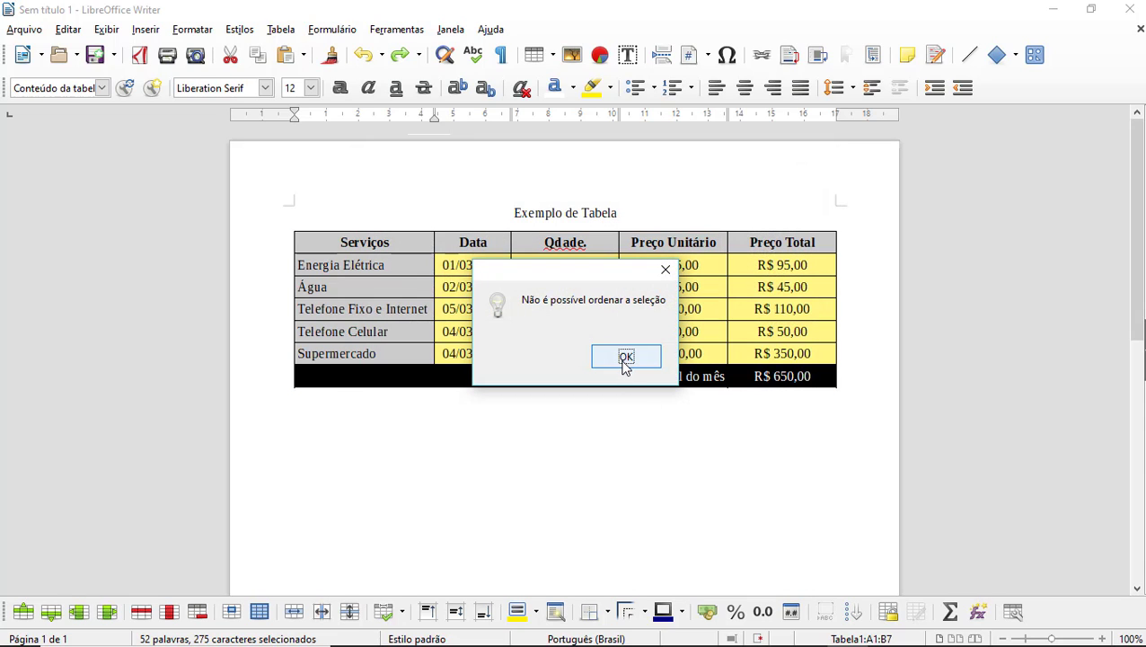
left_click(625, 357)
left_click(663, 448)
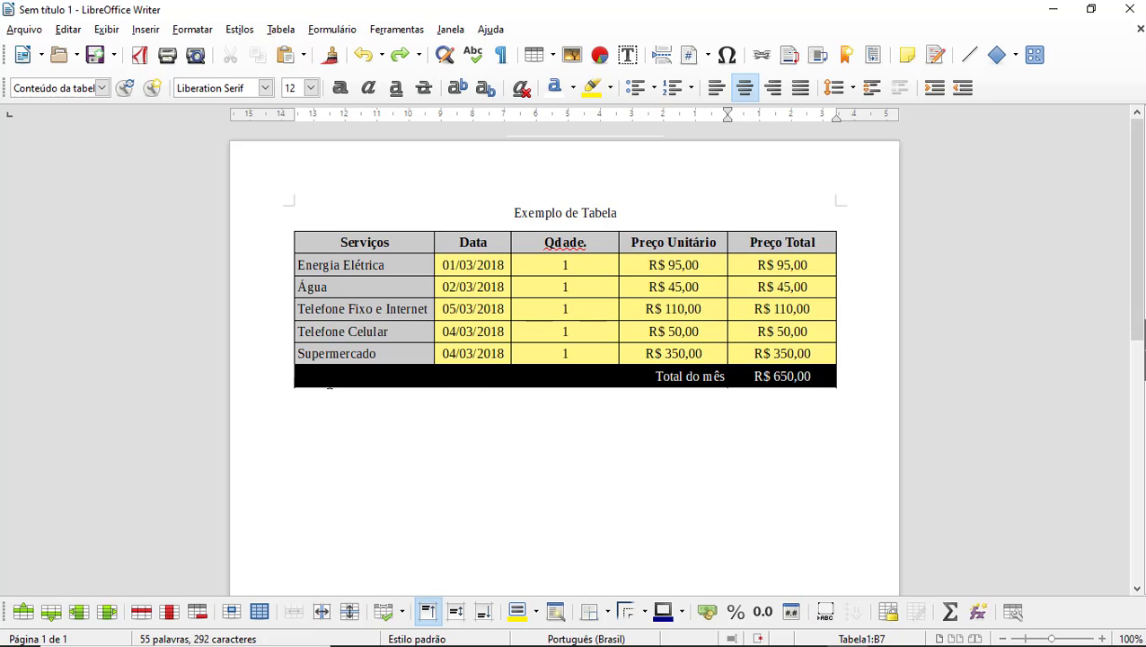
- Sort only the five expense rows by column 1 in ascending alphanumeric order, and check the service names
left_click_drag(316, 265, 808, 351)
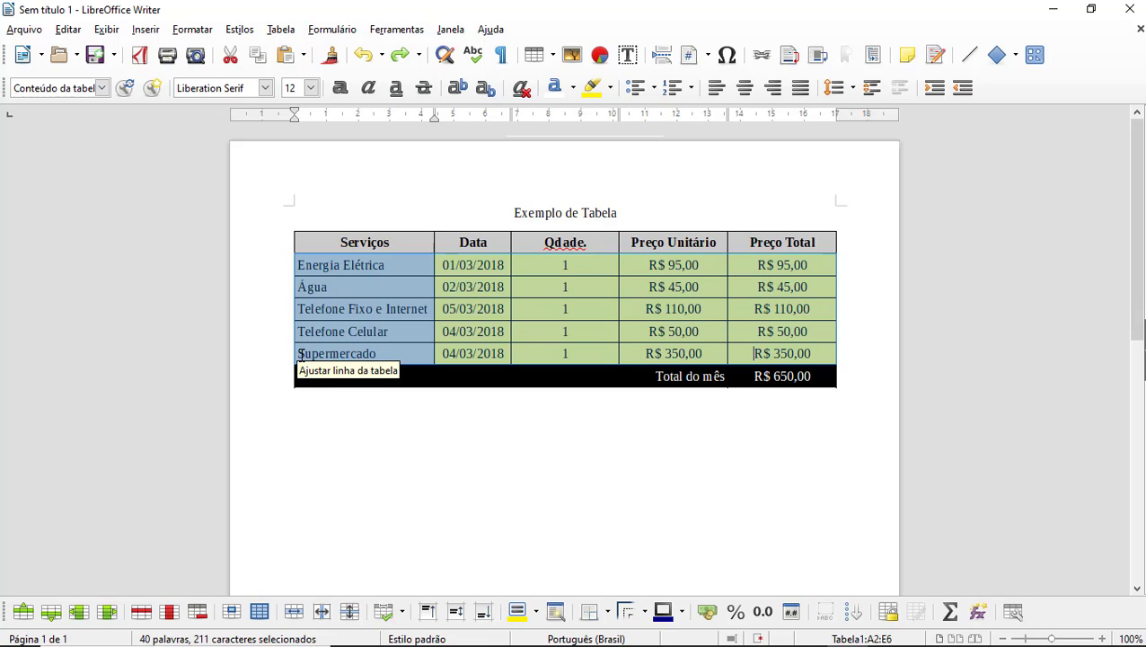
left_click(281, 29)
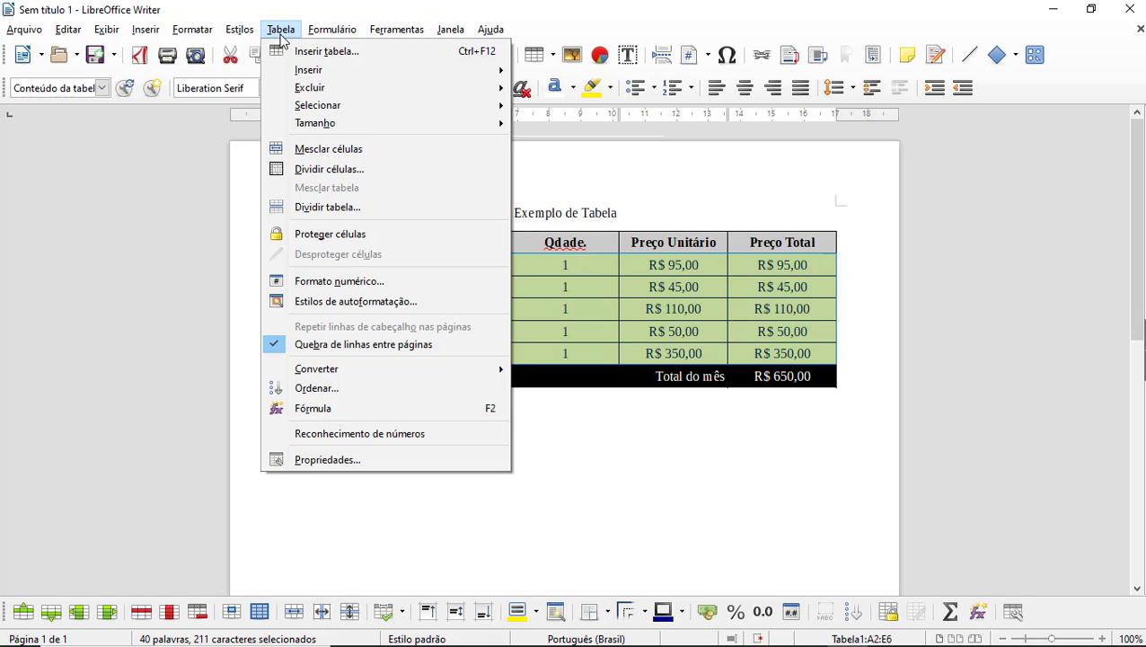
left_click(328, 388)
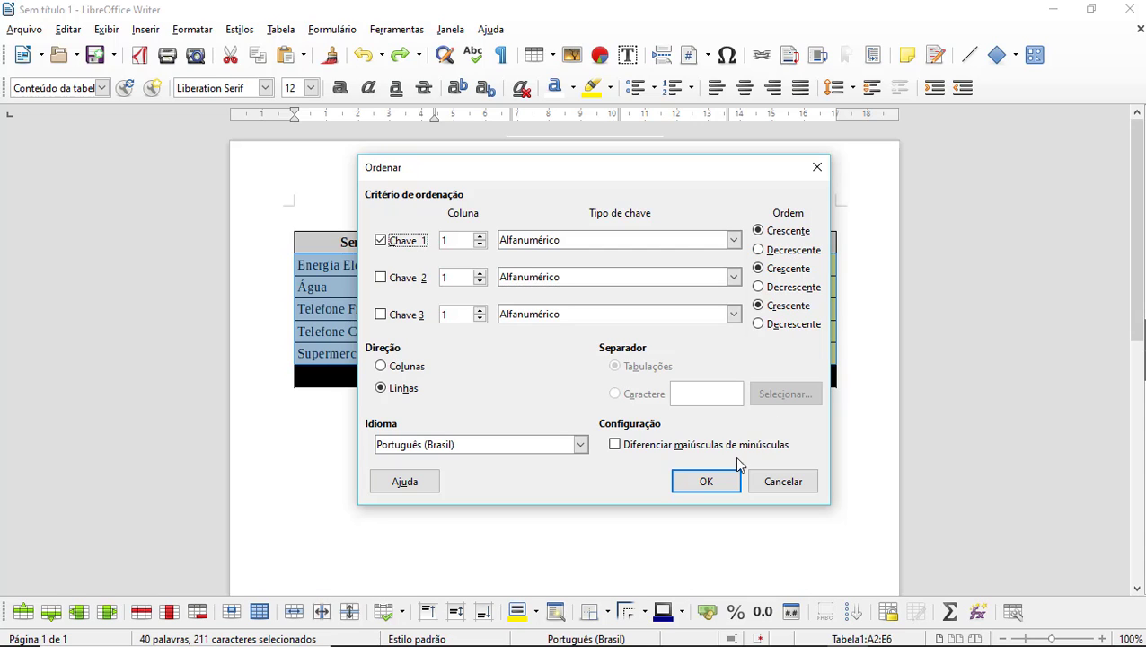
left_click(718, 480)
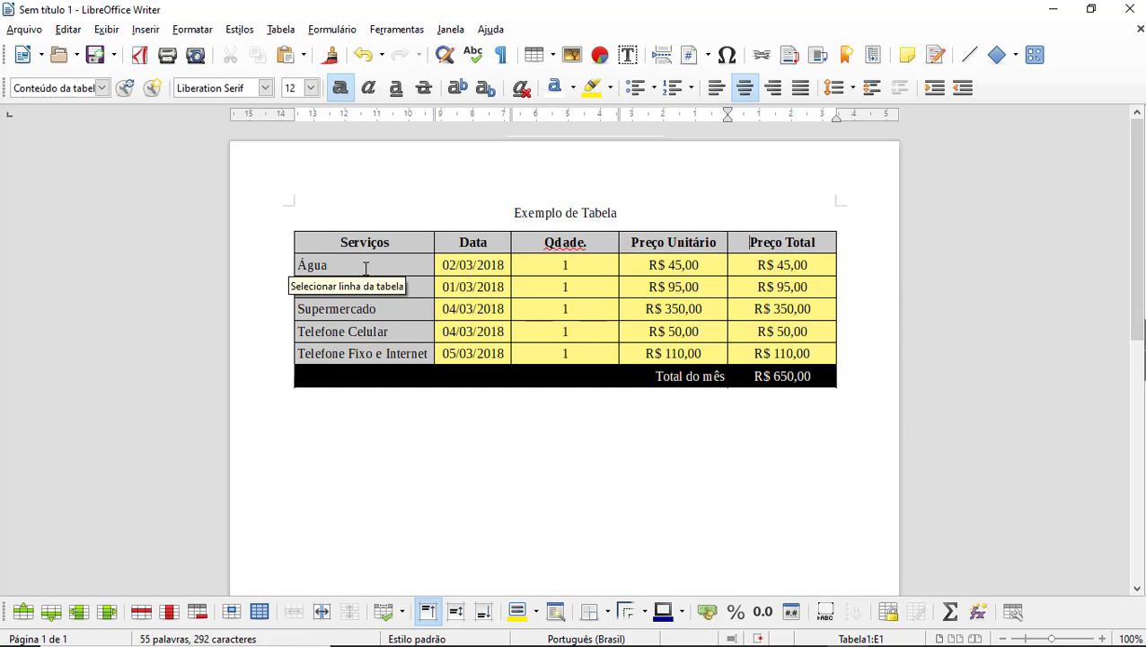
left_click(385, 286)
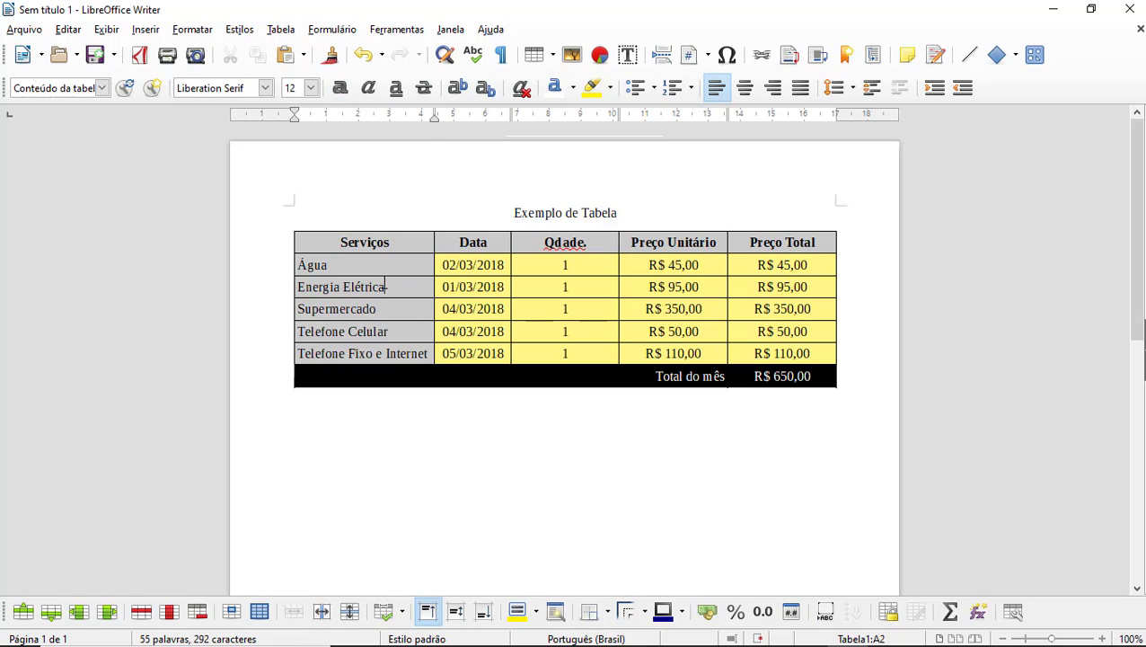
key("Down")
key("Down")
key("Home")
left_click(425, 353)
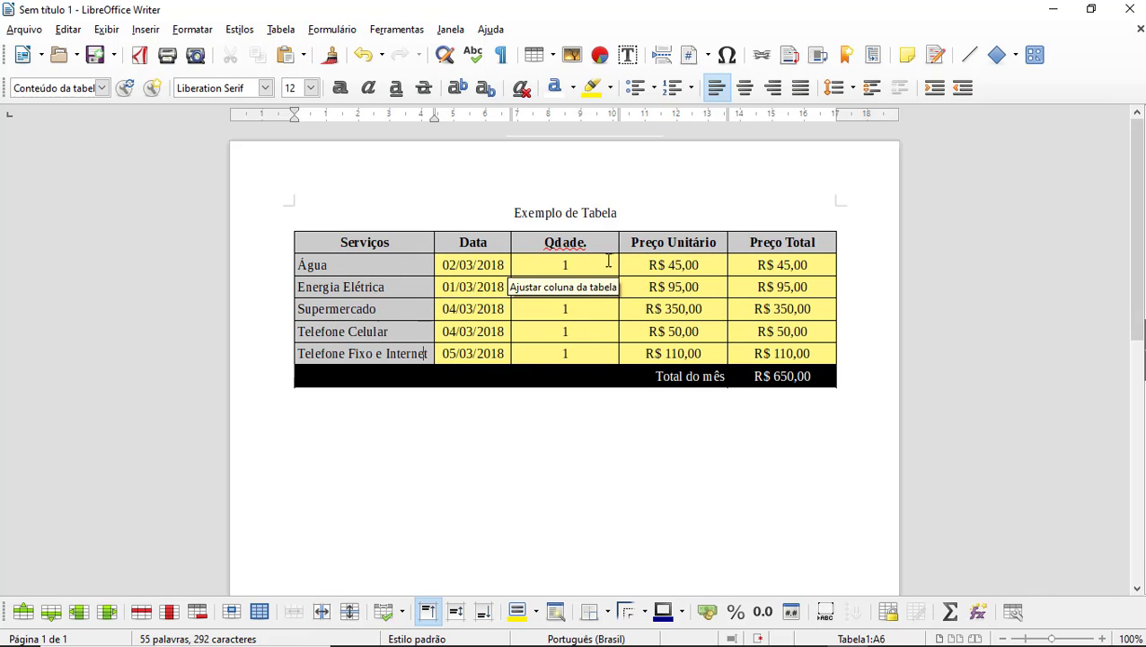
- Sort the five expense rows between header and total by column 2 in ascending alphanumeric order
left_click_drag(307, 265, 753, 351)
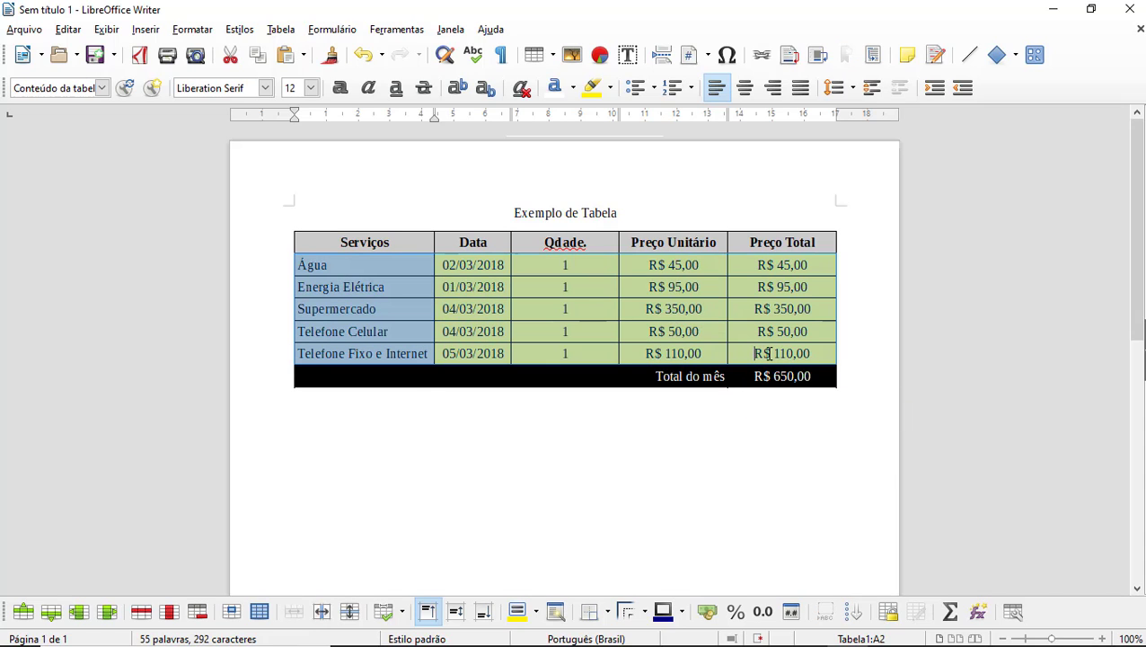
left_click(291, 34)
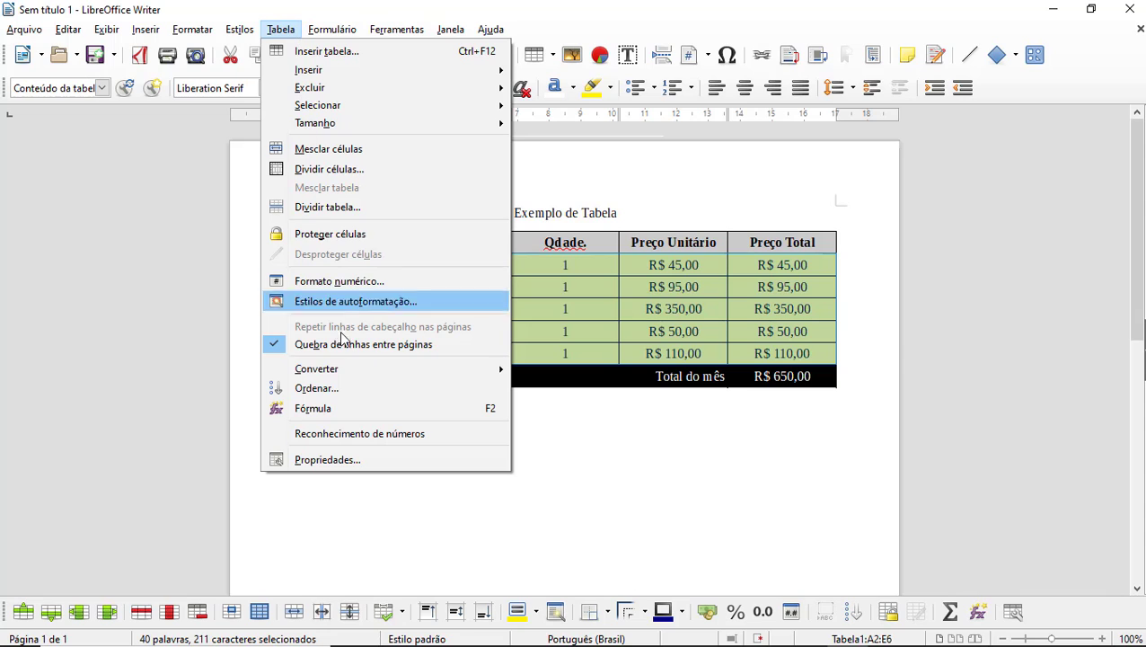
left_click(341, 389)
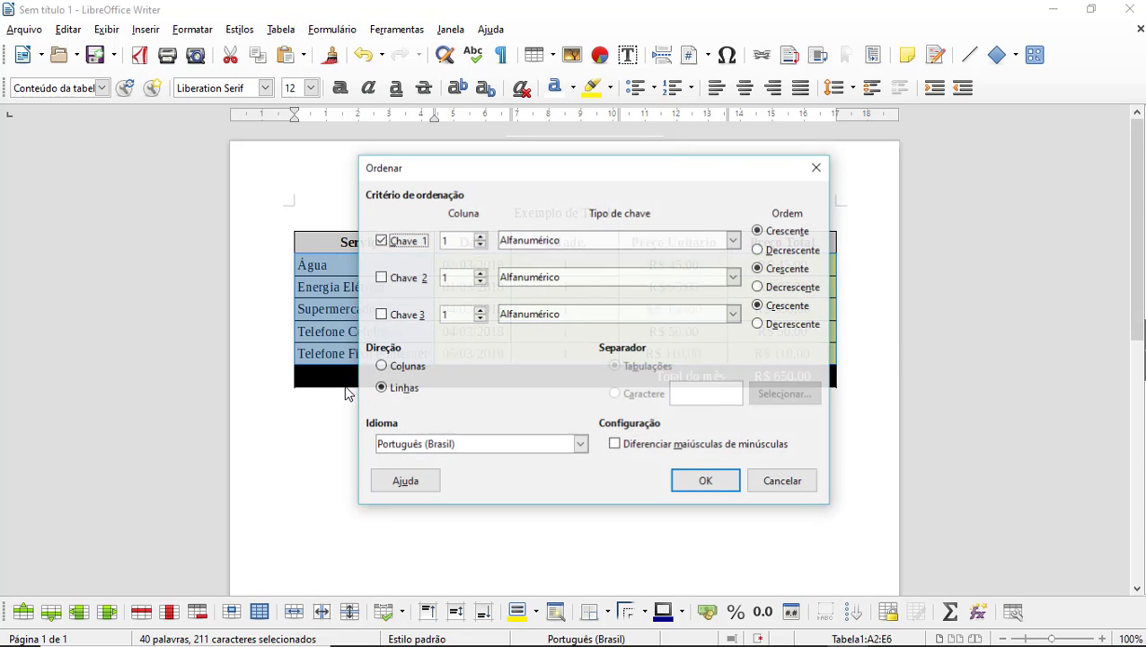
left_click(481, 235)
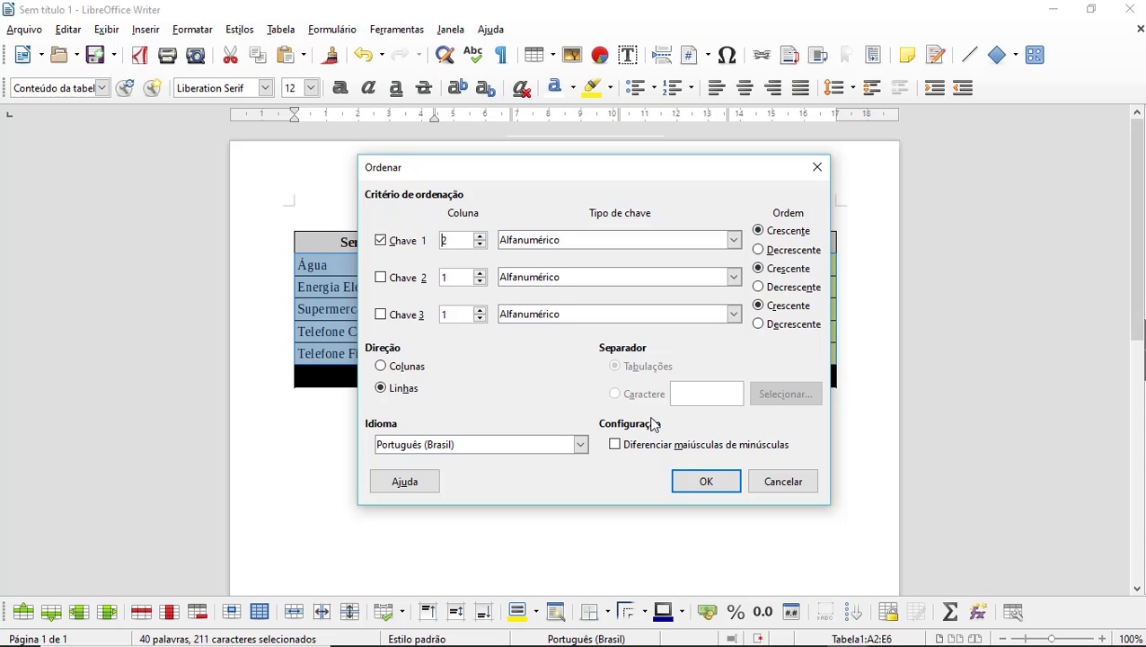
left_click(705, 482)
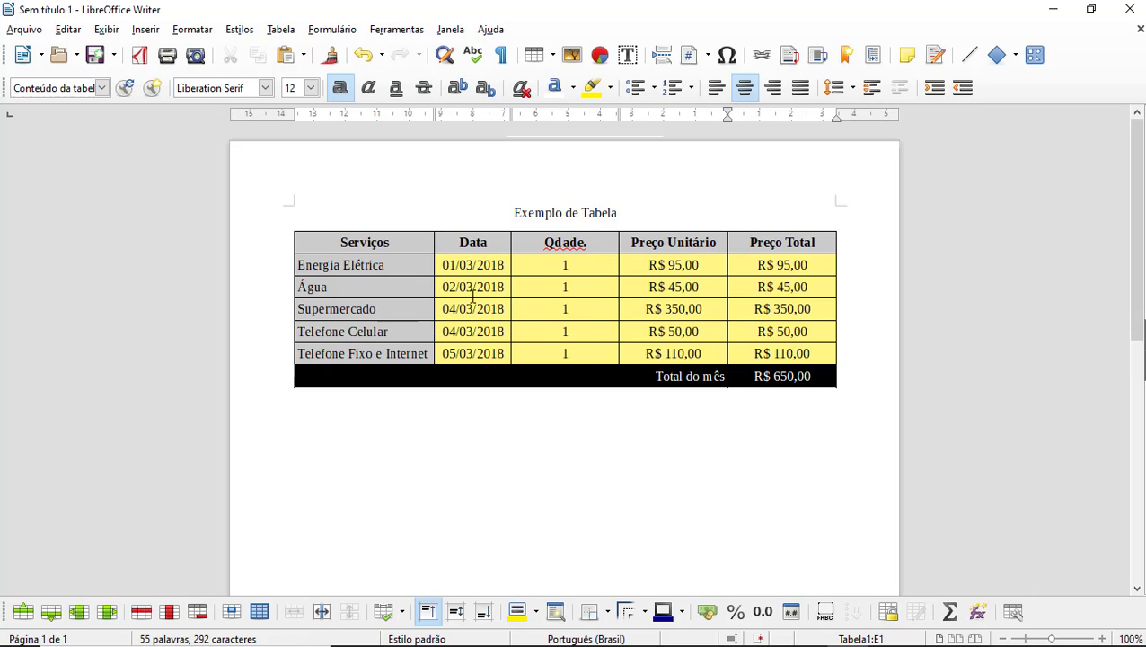
left_click(468, 527)
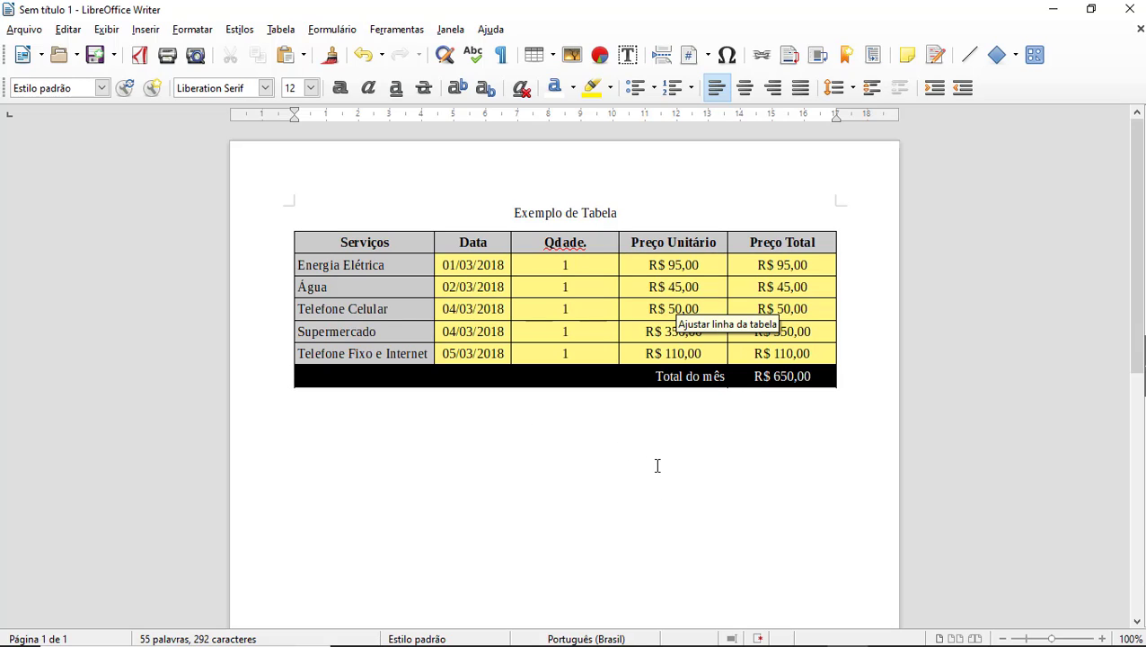
- Copy the title "Exemplo de Tabela" together with the whole table, and open the recent document Exemplo1.odt
left_click_drag(514, 212, 682, 286)
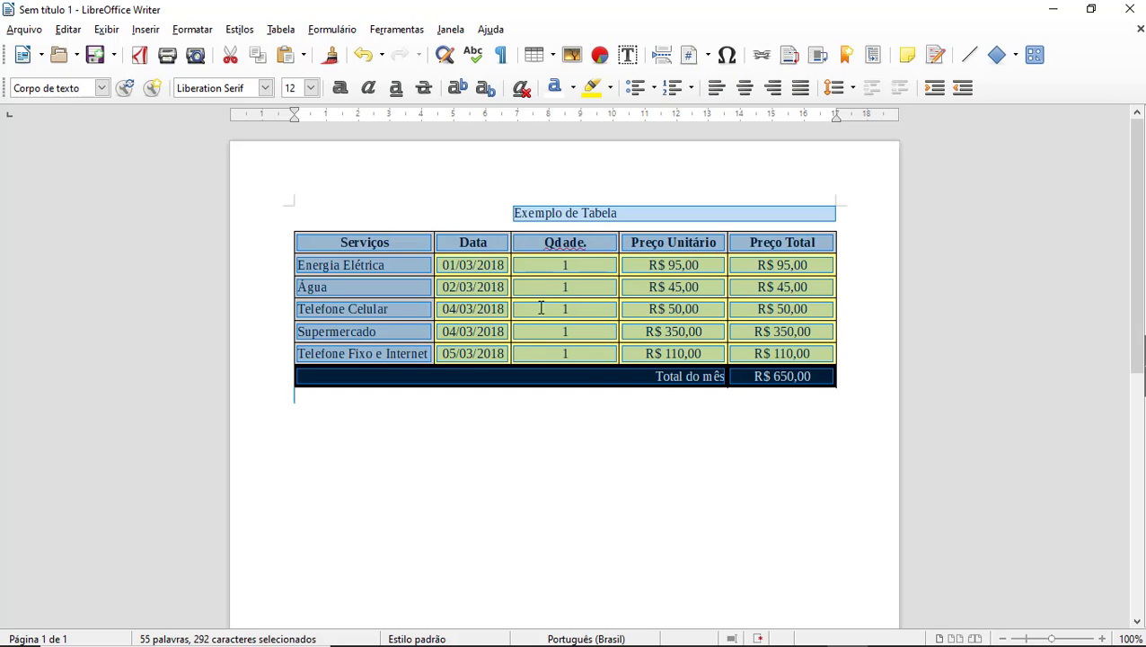
left_click(260, 56)
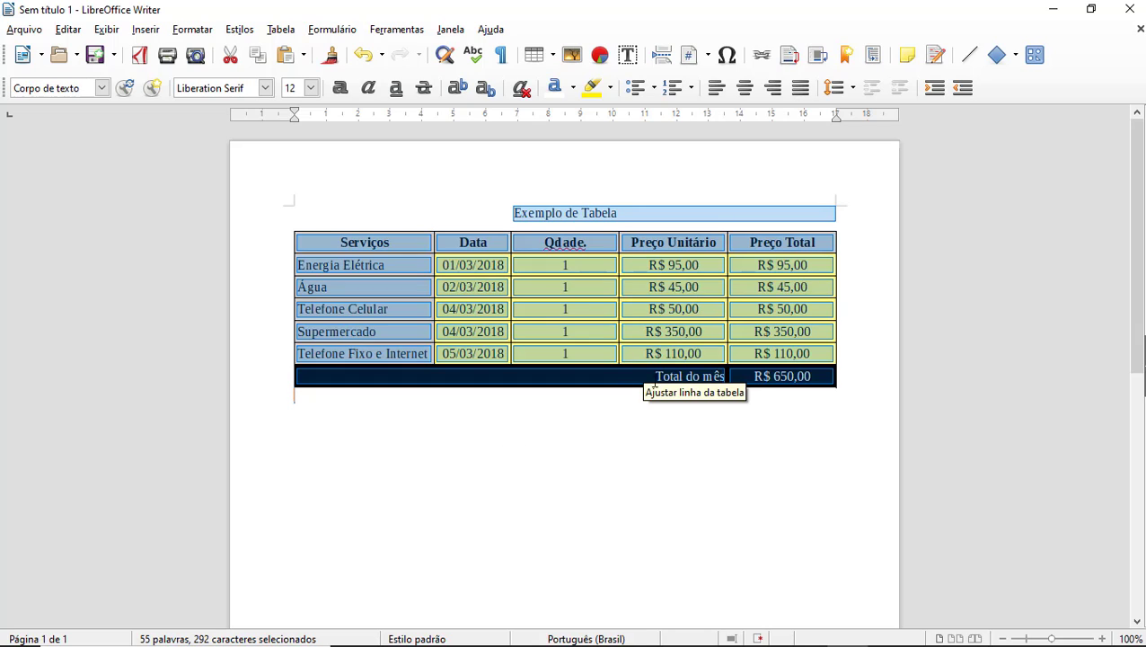
left_click(25, 32)
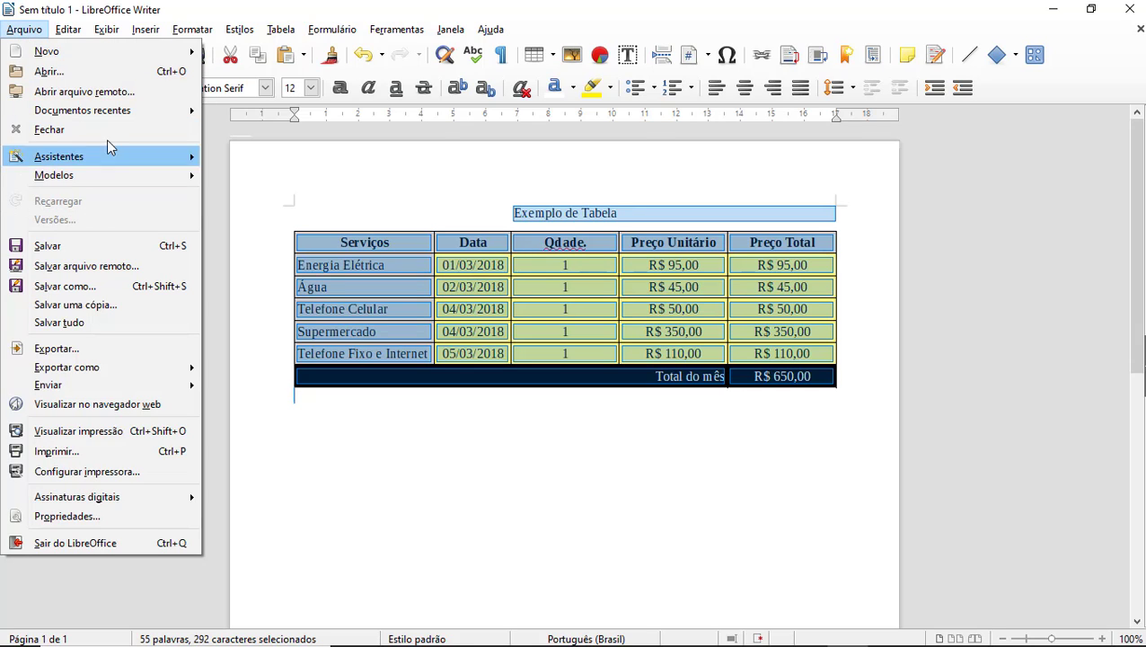
mouse_move(114, 113)
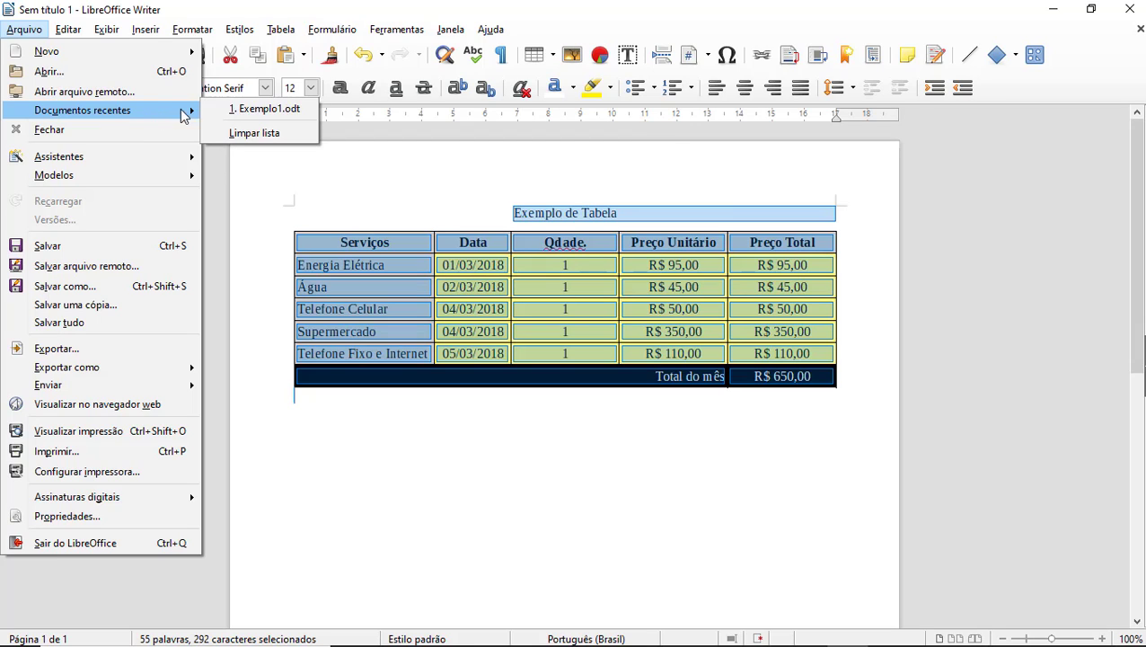
left_click(300, 110)
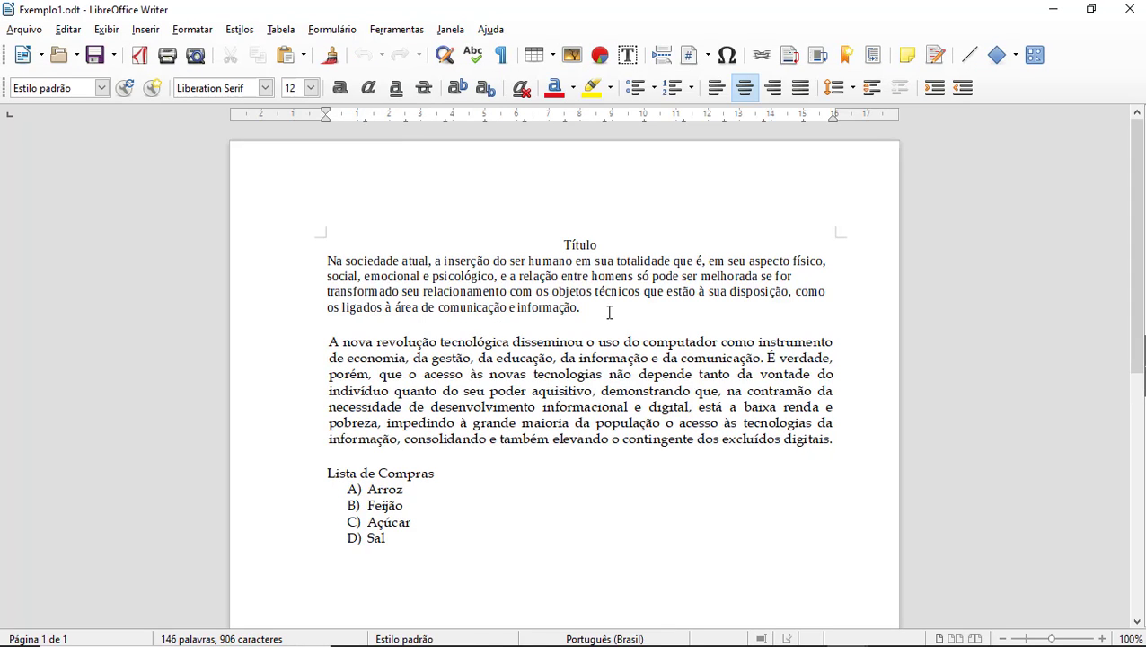
- Add two blank lines after the first paragraph of Exemplo1.odt, paste the copied title and table there, and save the document
left_click(590, 308)
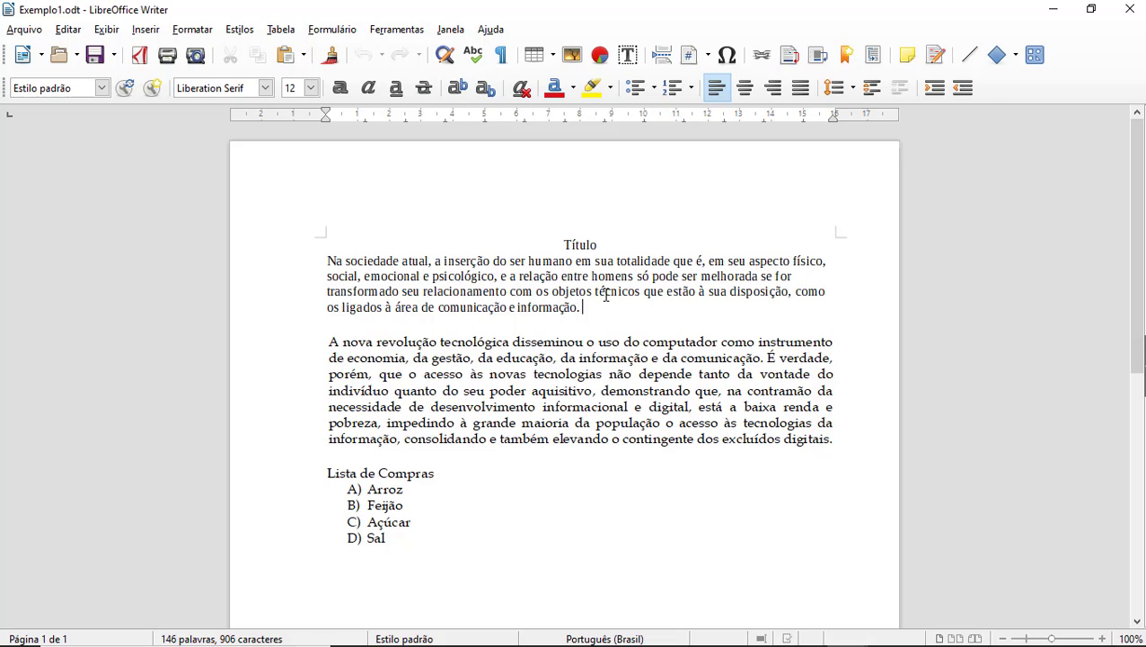
key("Return")
key("Return")
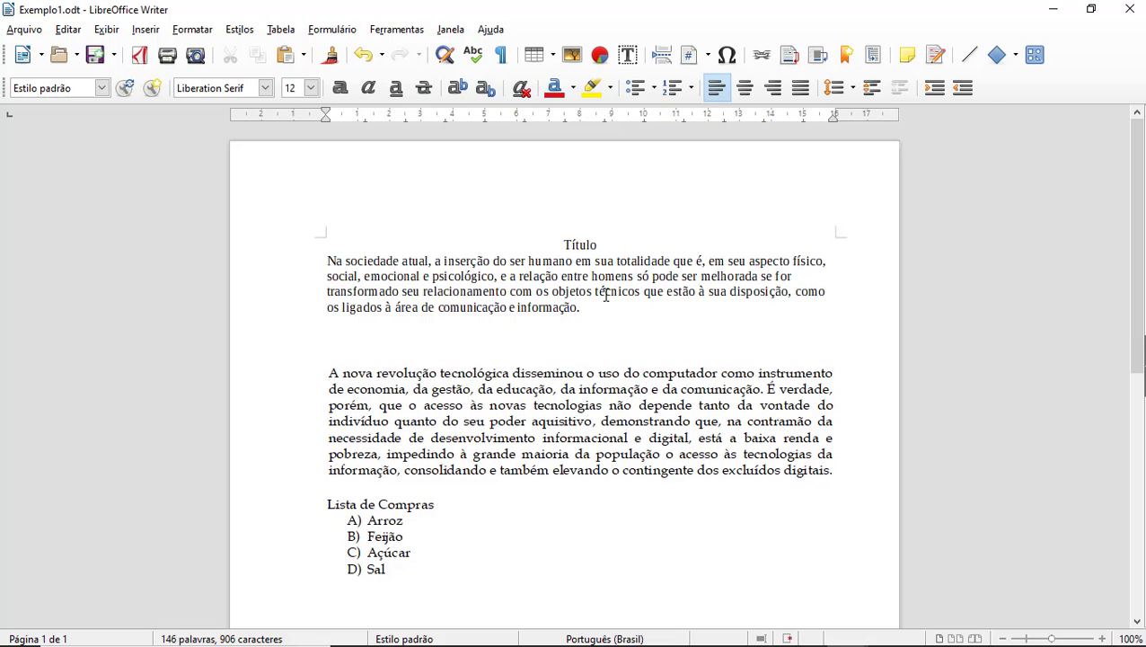
right_click(356, 342)
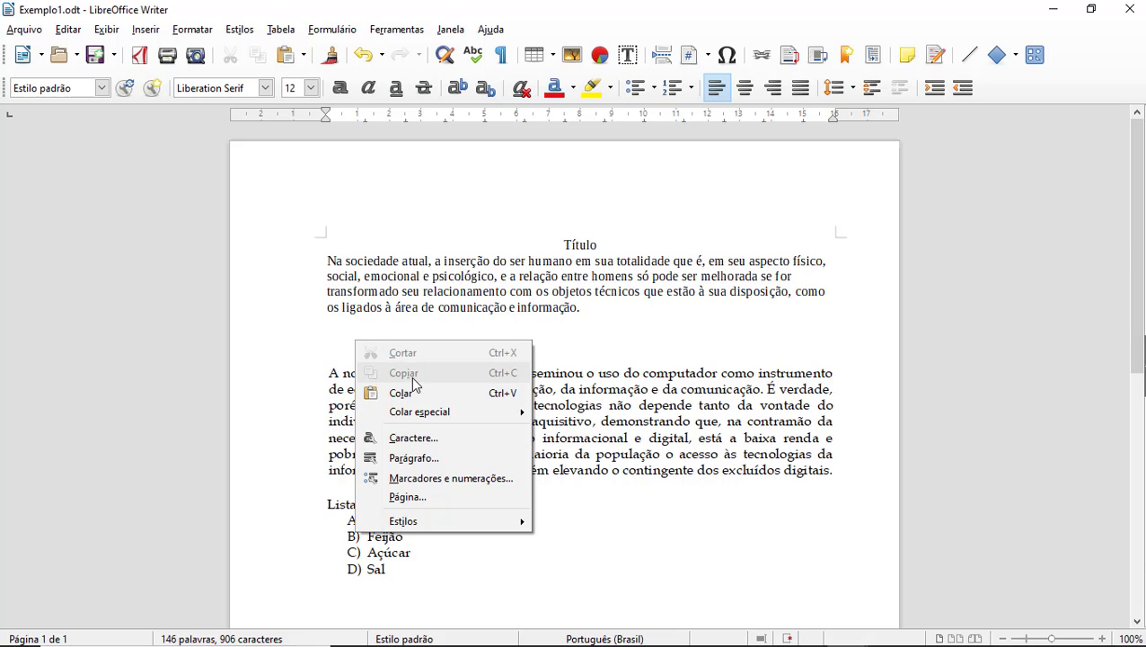
left_click(461, 396)
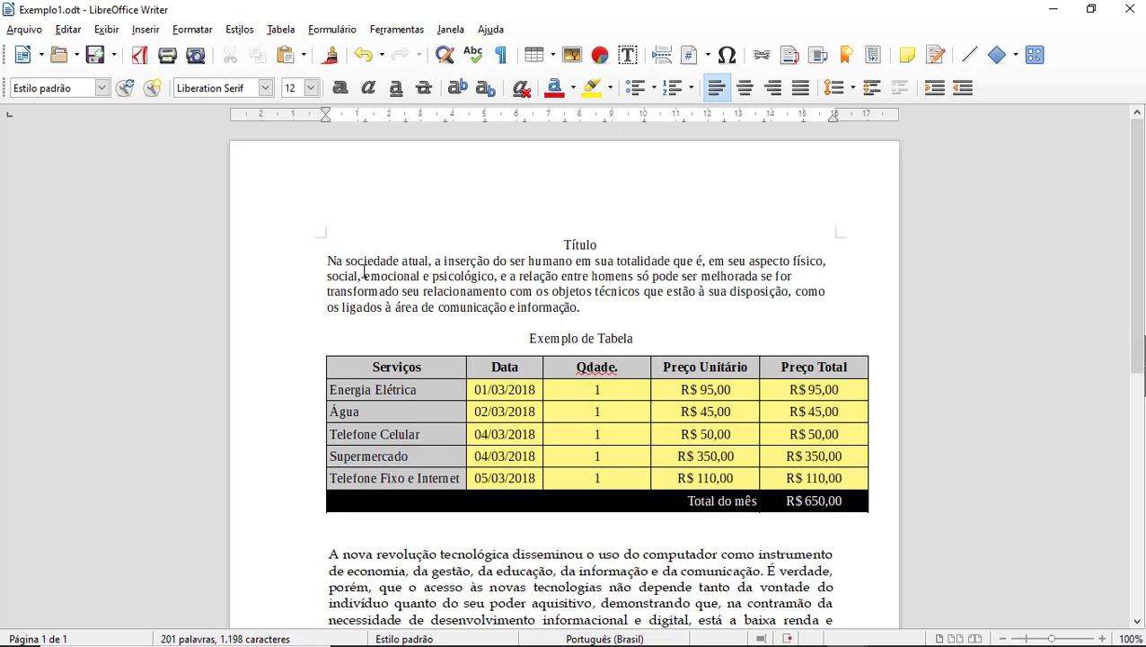
left_click(94, 57)
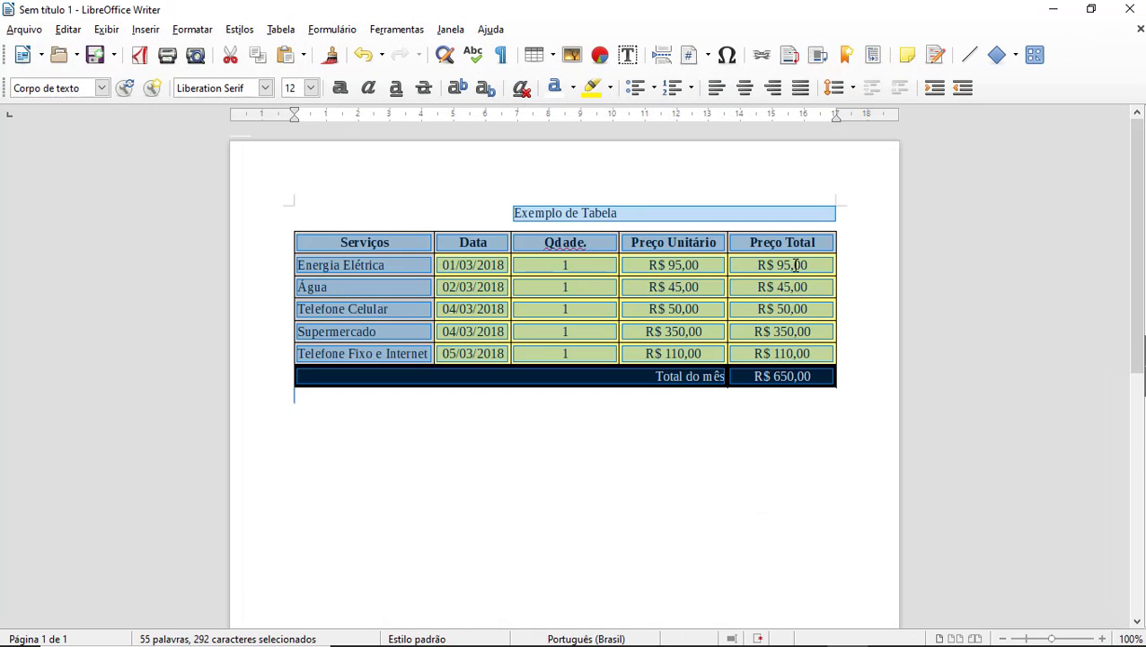
- Start saving the untitled table document and name the file Tabela1.odt
left_click(729, 466)
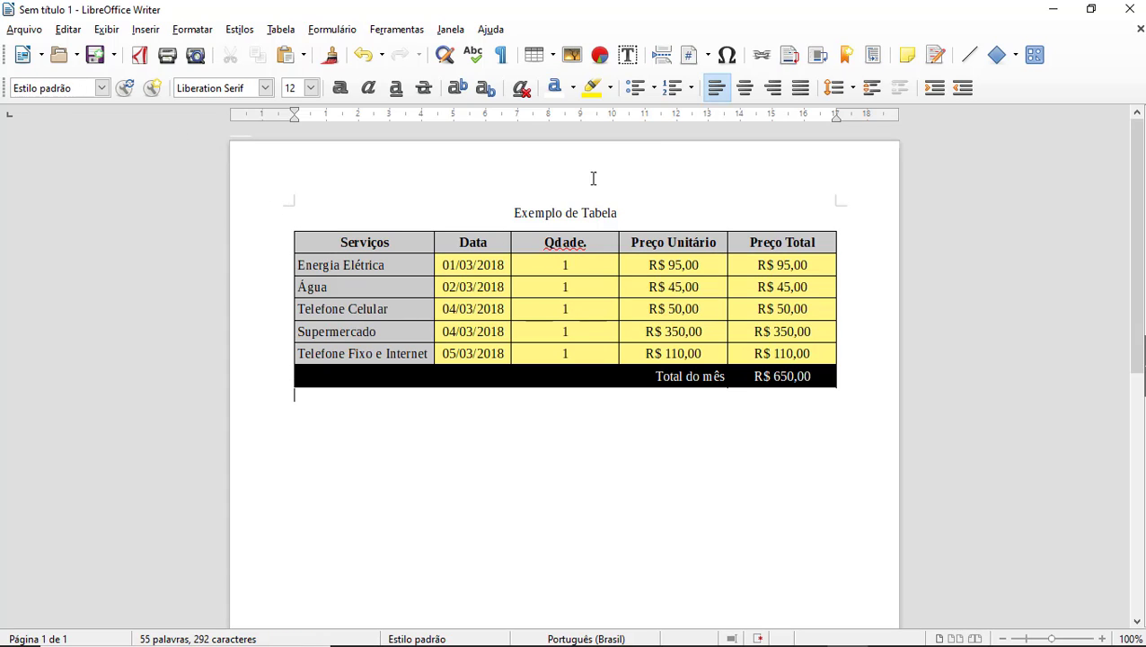
left_click(95, 54)
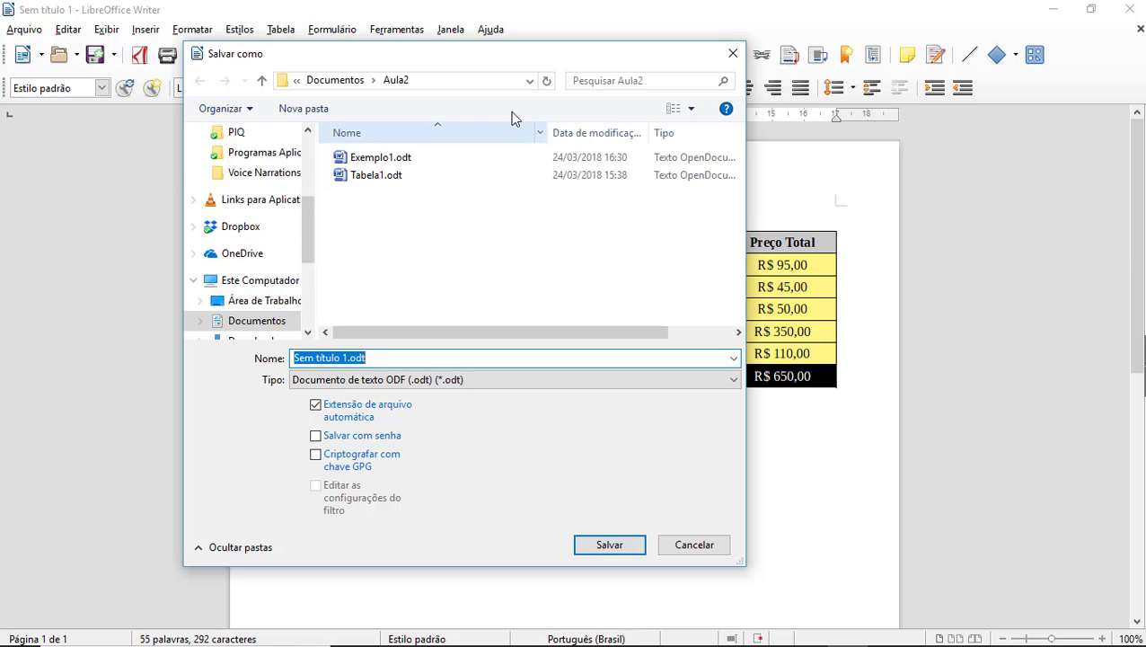
left_click(347, 359)
left_click_drag(347, 358, 229, 359)
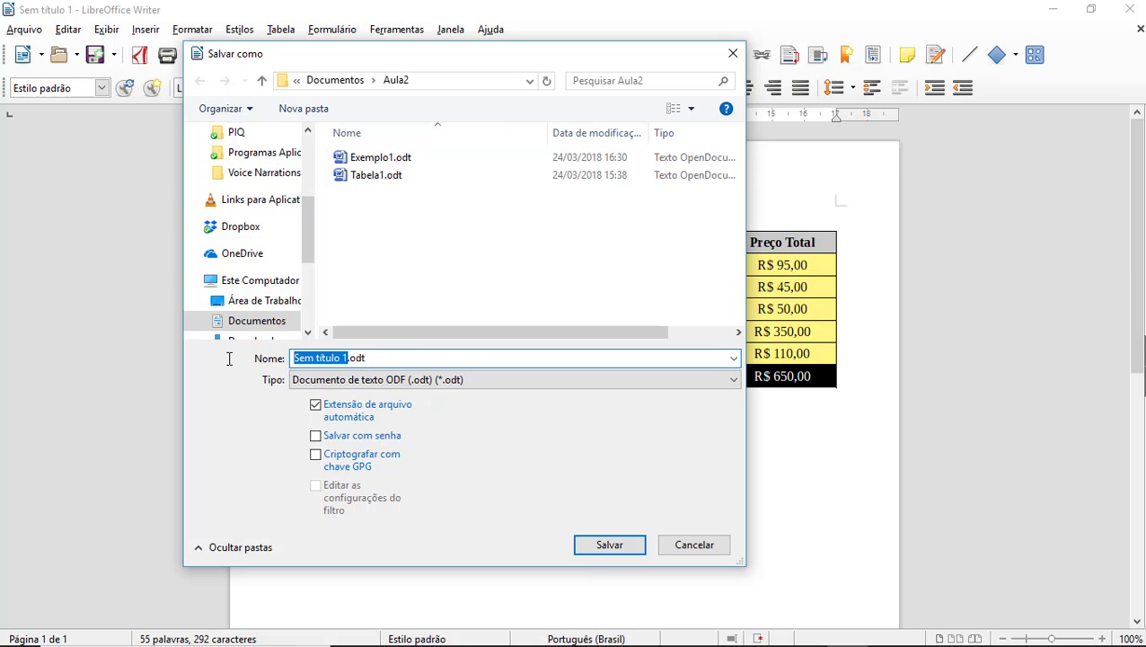
type("Ta")
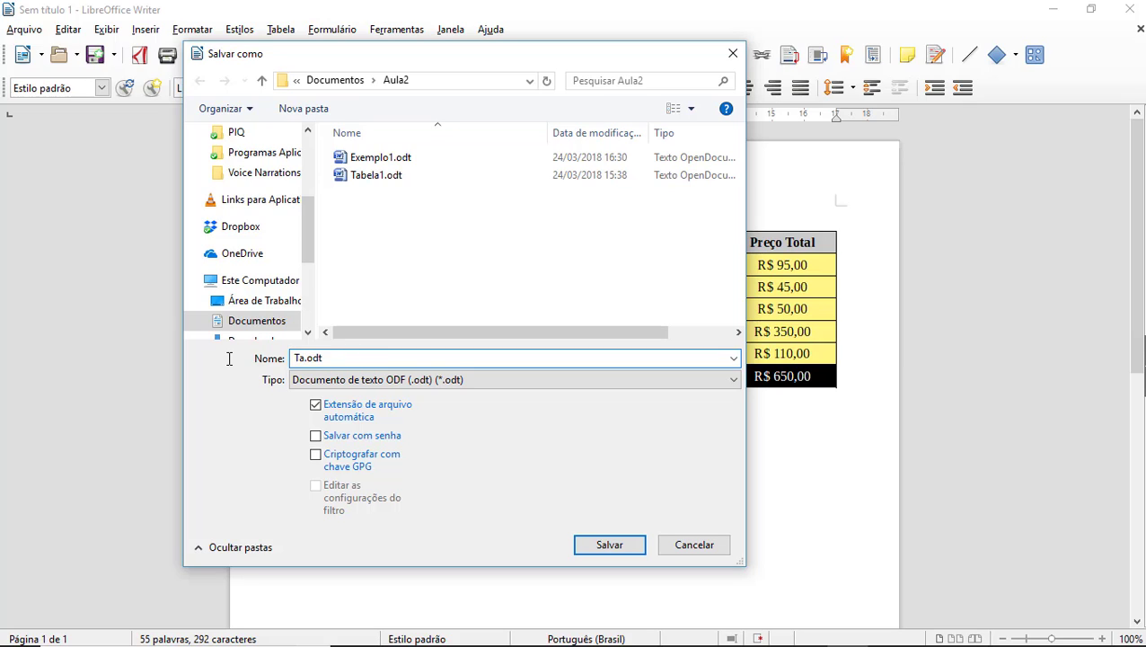
type("bela1")
- Create a folder named Aula3 inside Documentos and save the table document there
left_click(335, 81)
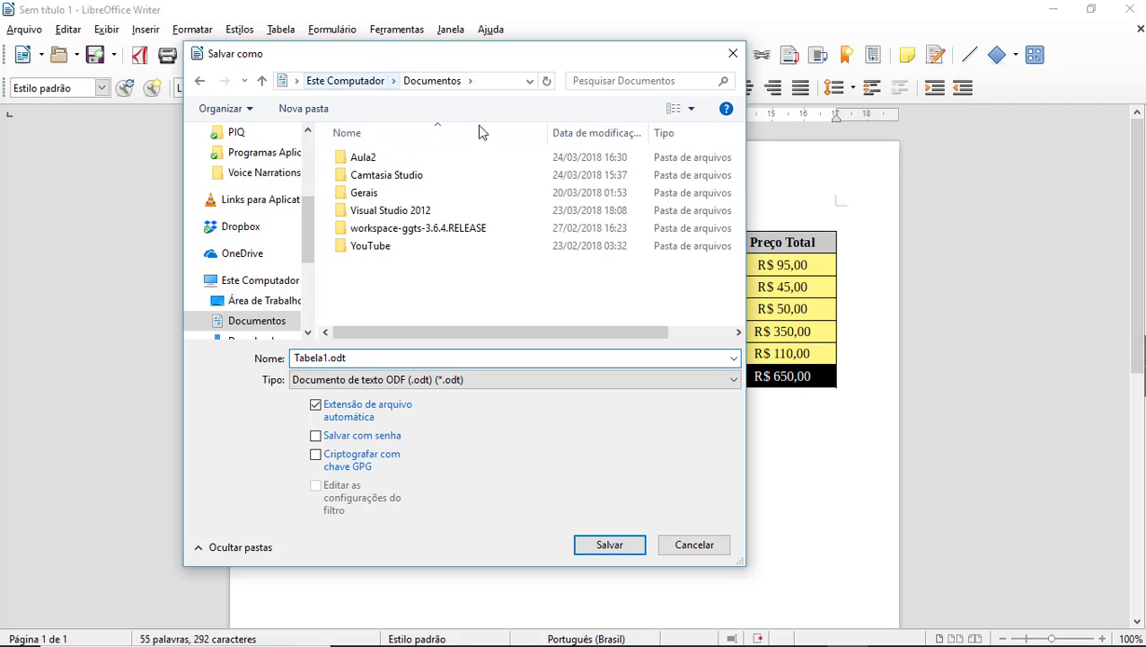
left_click(311, 109)
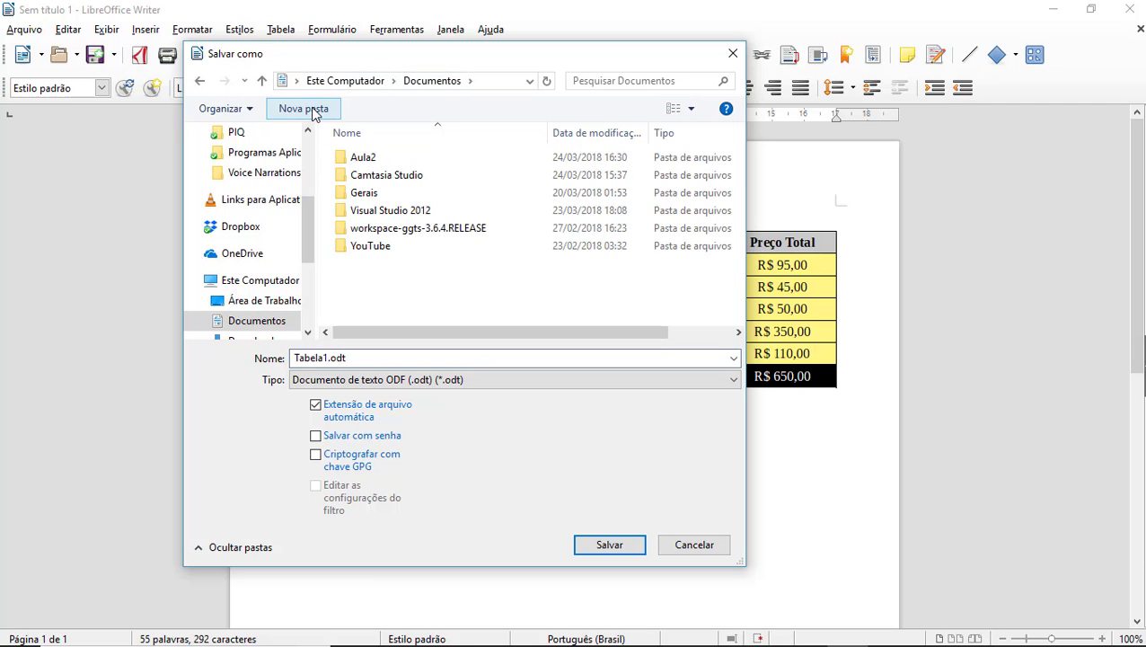
type("Au")
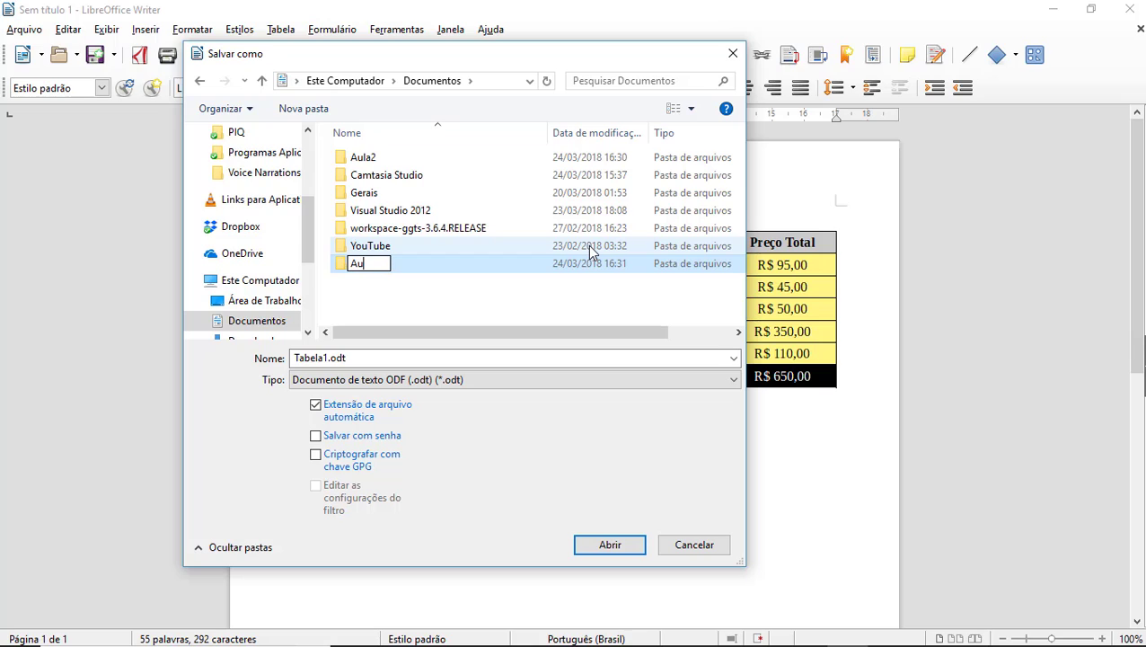
type("la3")
key("Return")
key("Return")
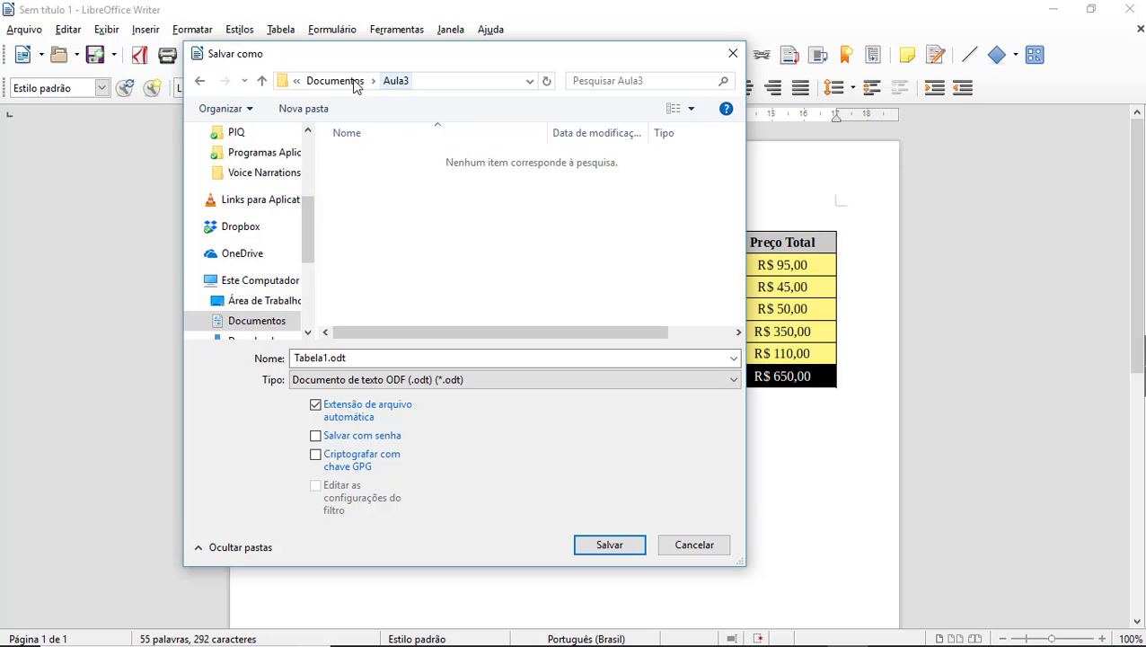
left_click(631, 545)
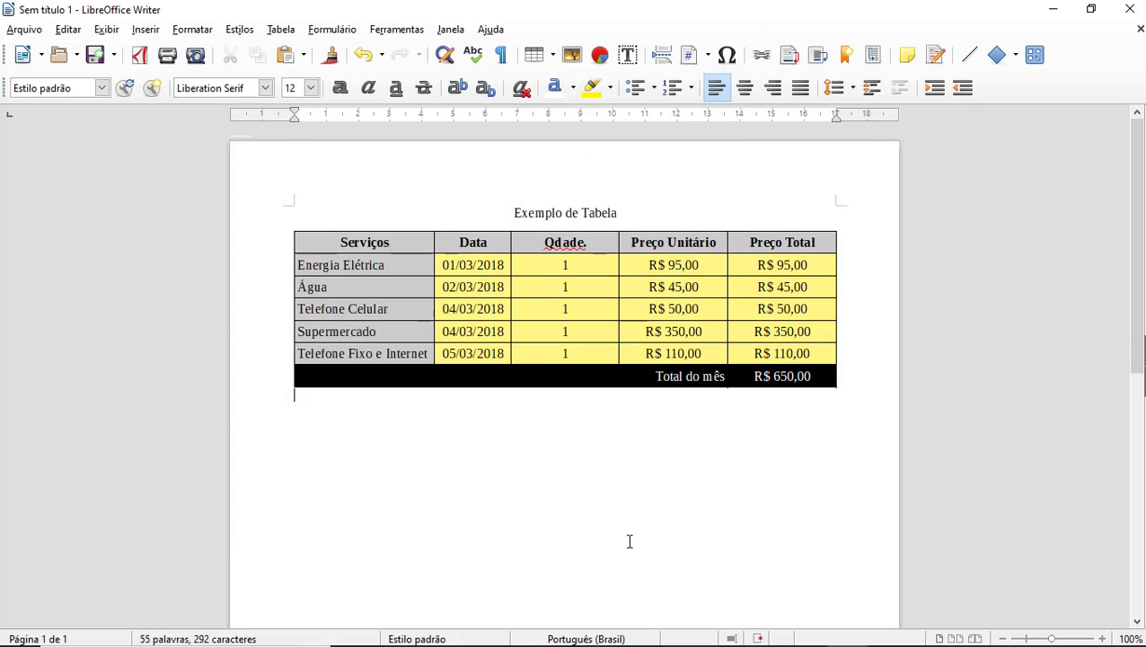